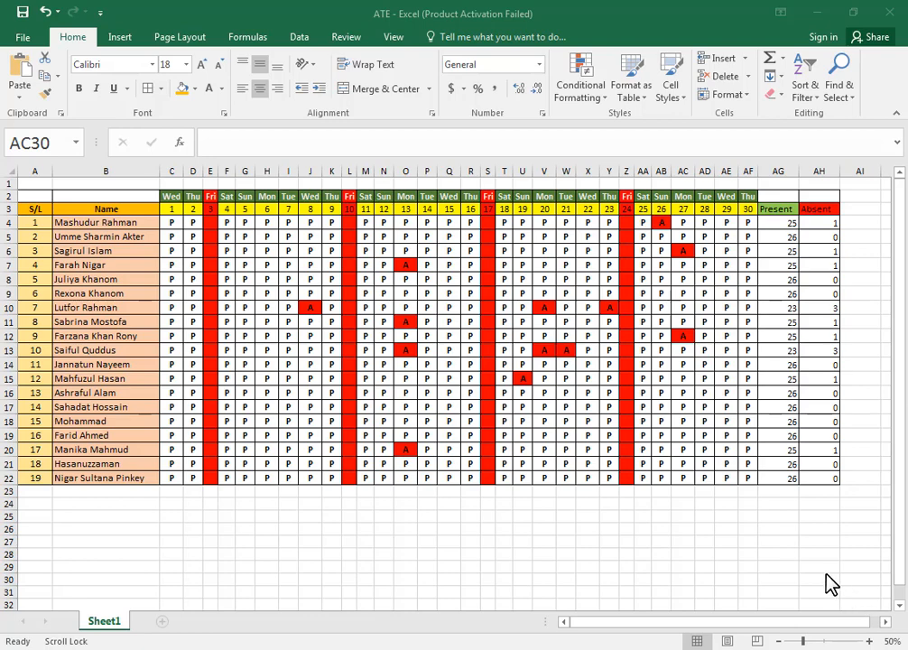
- Examine the finished monthly attendance table on Sheet1, from the day headers to the attendance marks
click(870, 641)
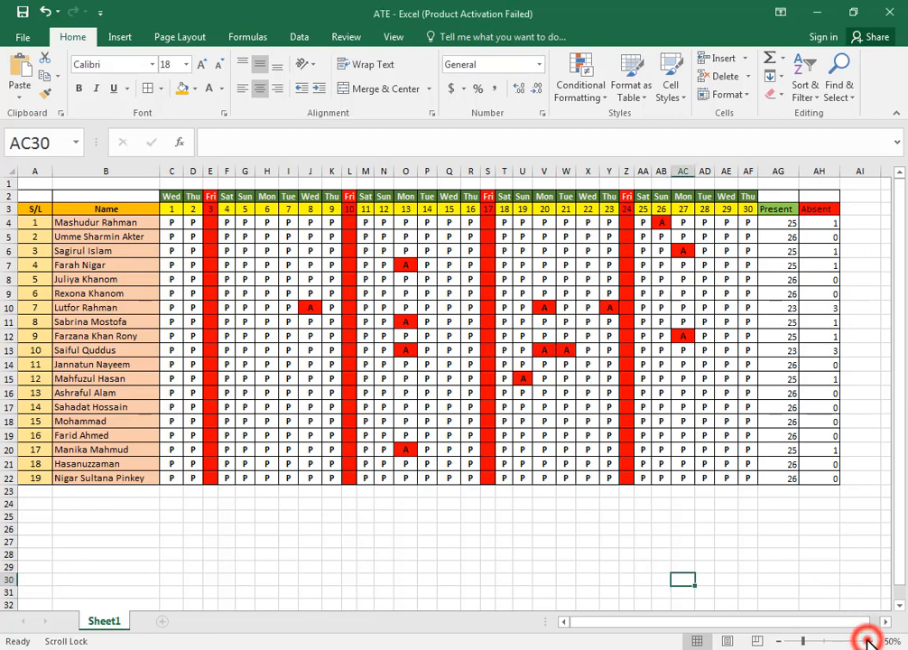
drag(732, 623, 714, 623)
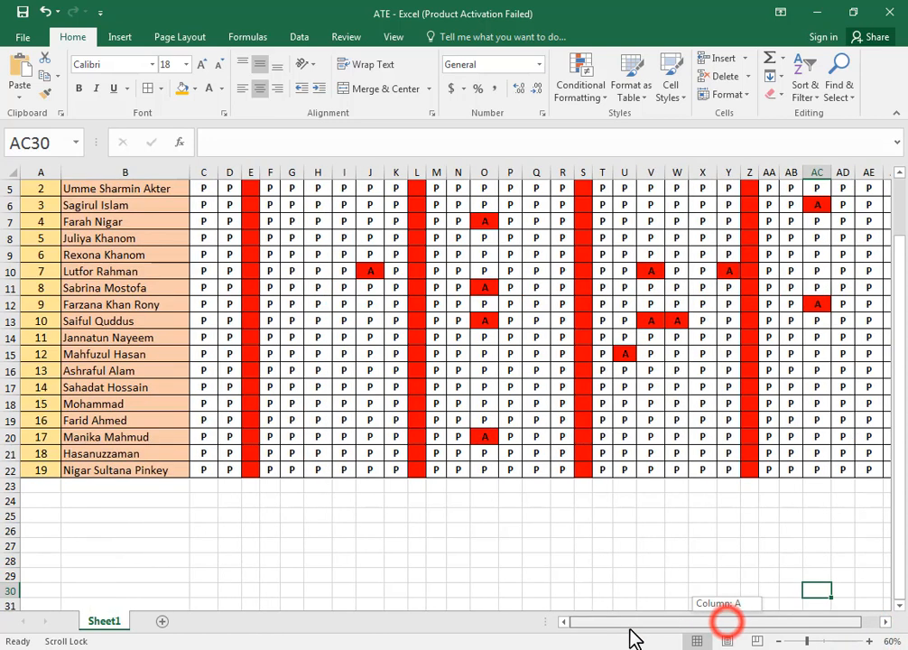
click(583, 531)
scroll(581, 508, up, 2)
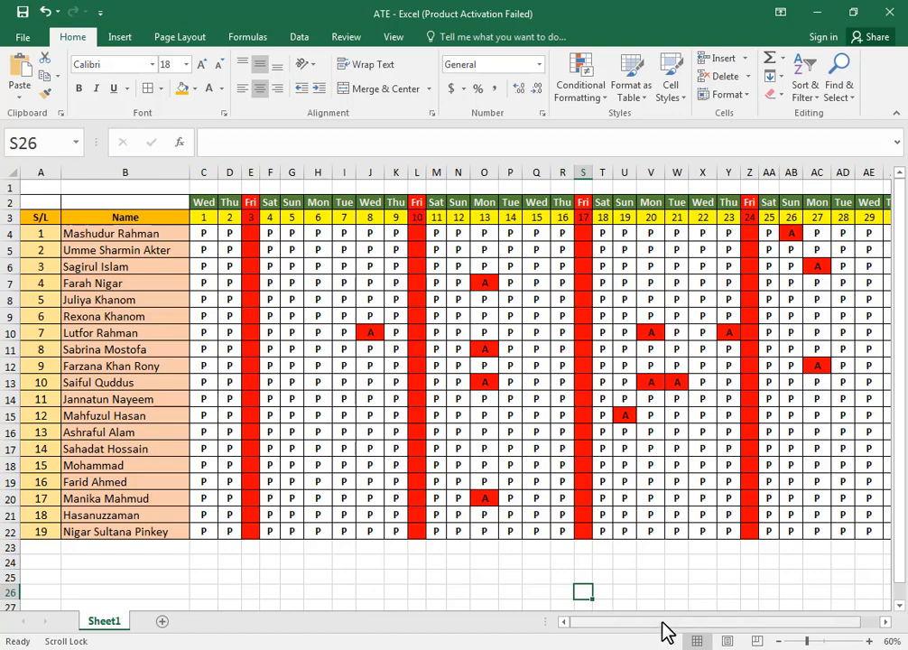
drag(669, 622, 718, 625)
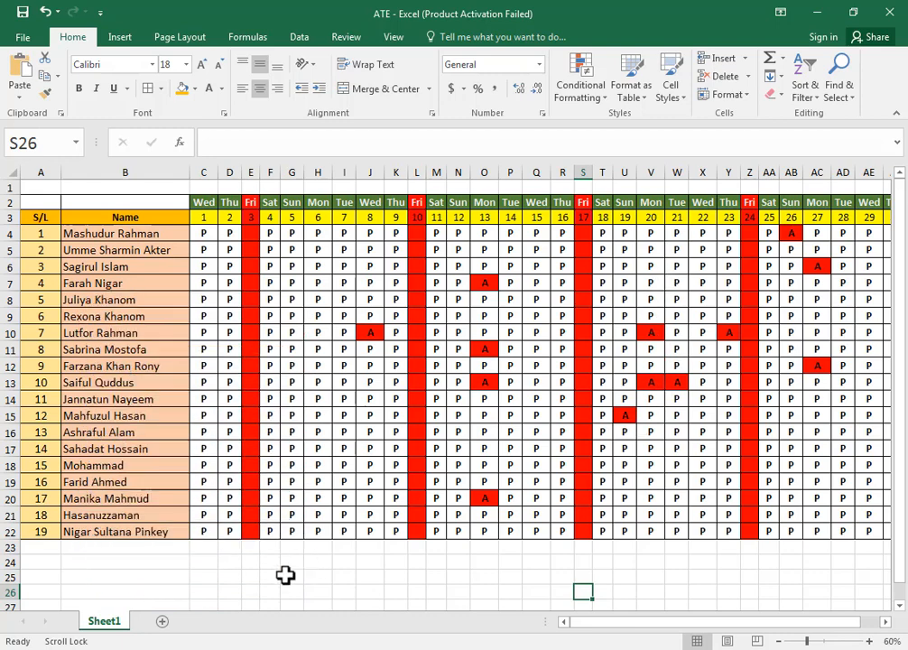
- Add a new blank worksheet to the workbook and enter 1 in its cell B2
click(165, 622)
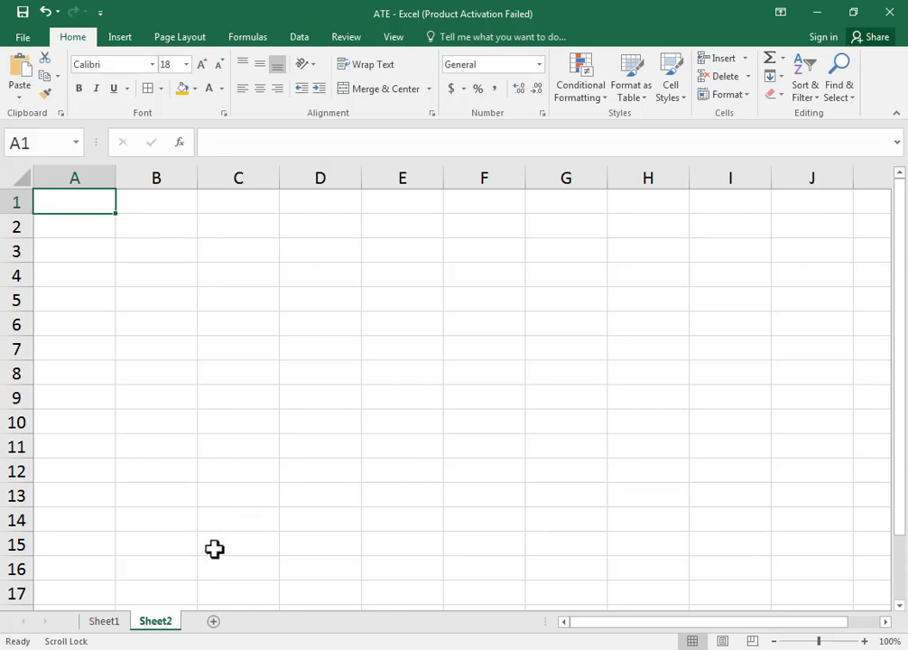
click(117, 623)
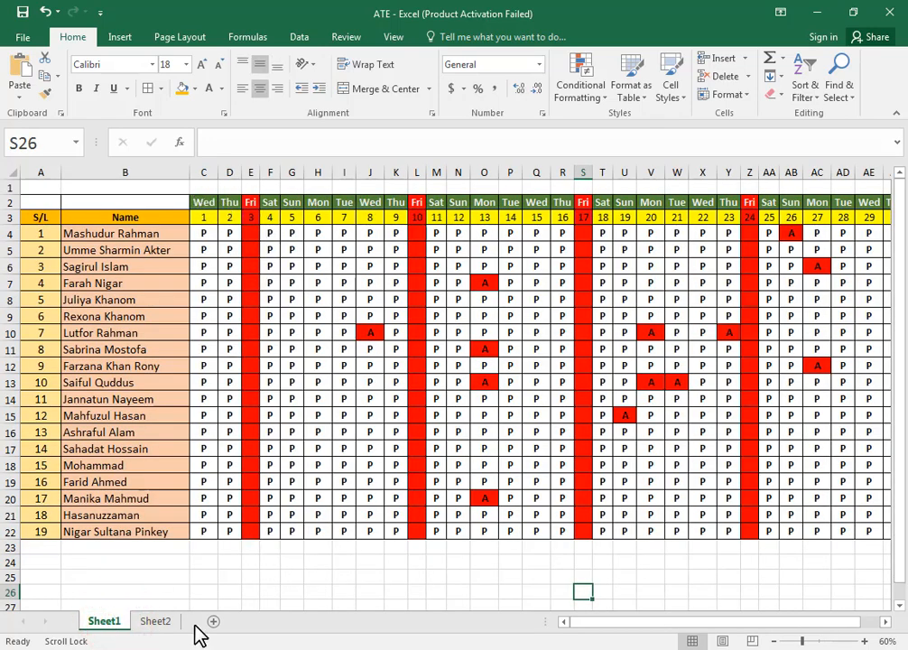
click(158, 623)
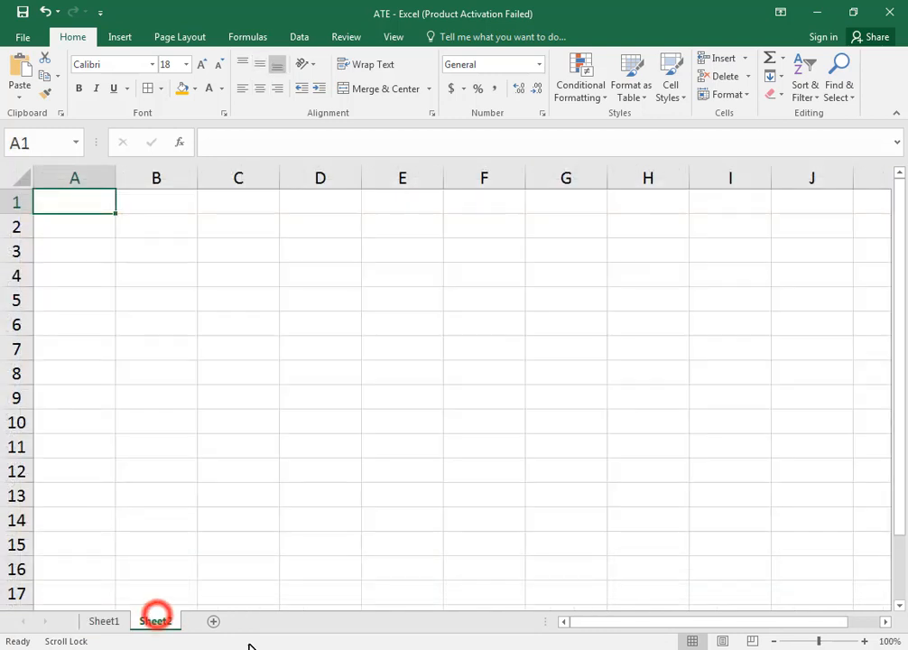
click(137, 226)
text(1)
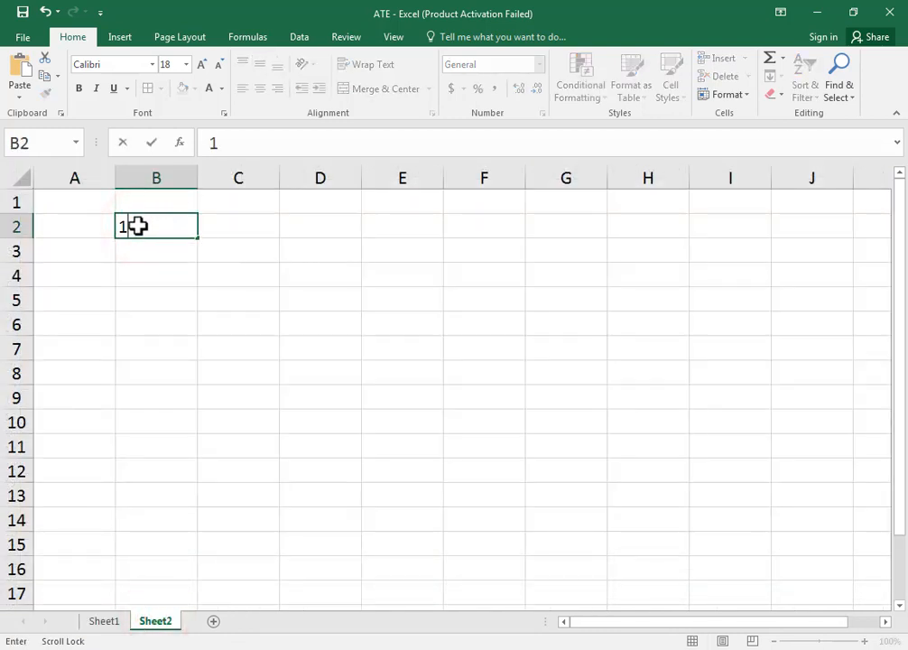
- Enter 2 in C2 and autofill the number series from B2:C2 across to J2
click(255, 228)
text(2)
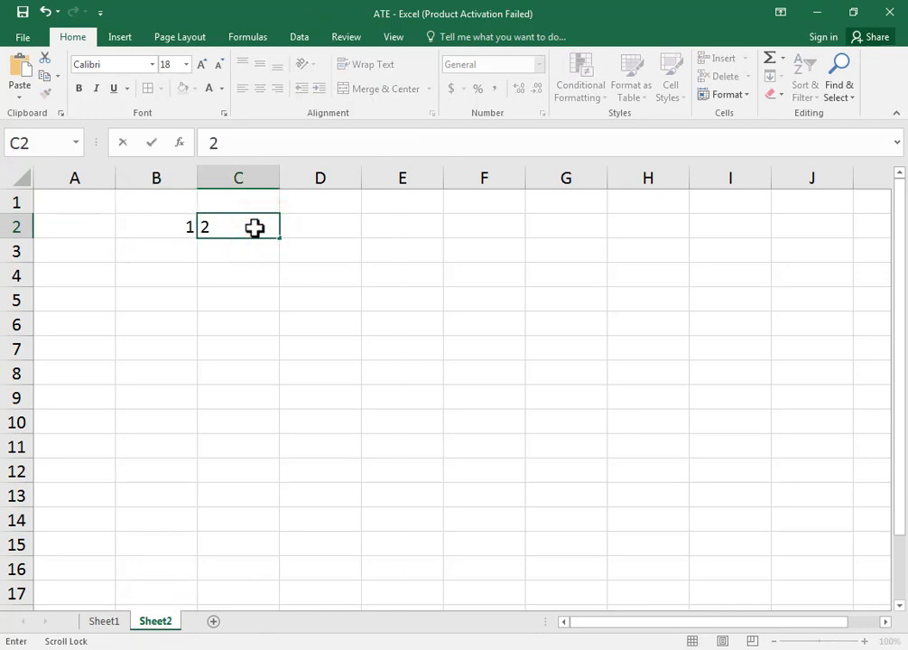
key(Return)
drag(187, 228, 842, 240)
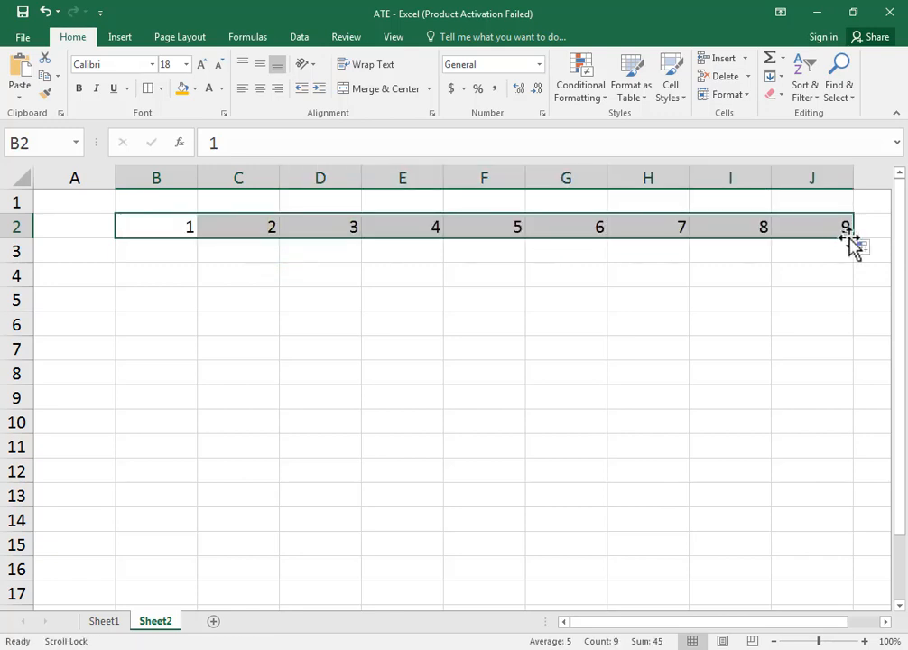
- Undo the autofill and clear the 2 from C2, keeping only the 1 in B2
key(ctrl+z)
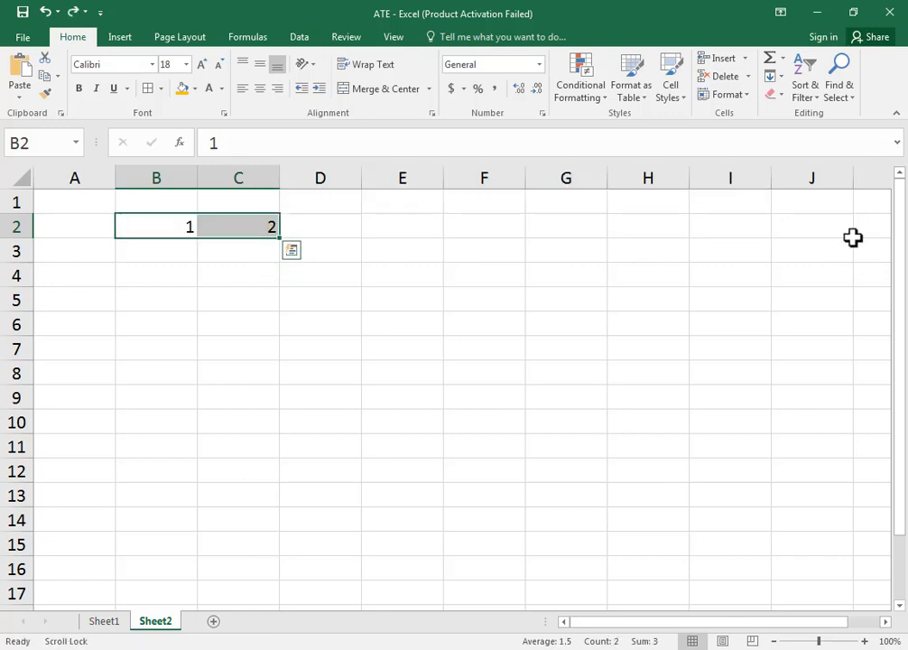
click(251, 230)
key(BackSpace)
click(280, 255)
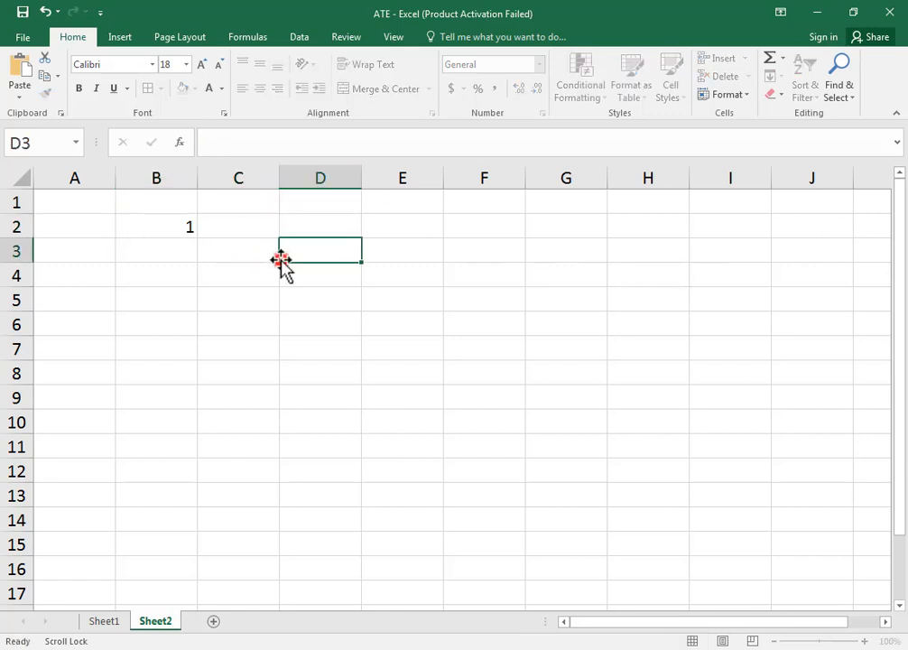
- Select cell B2 and check the days of November 2023 in the system calendar
click(174, 227)
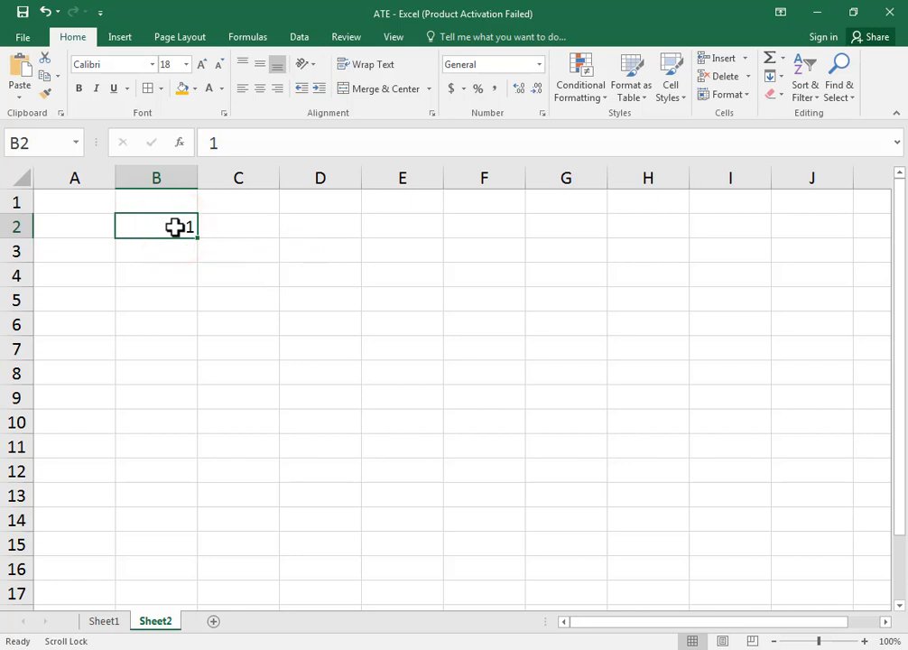
click(849, 649)
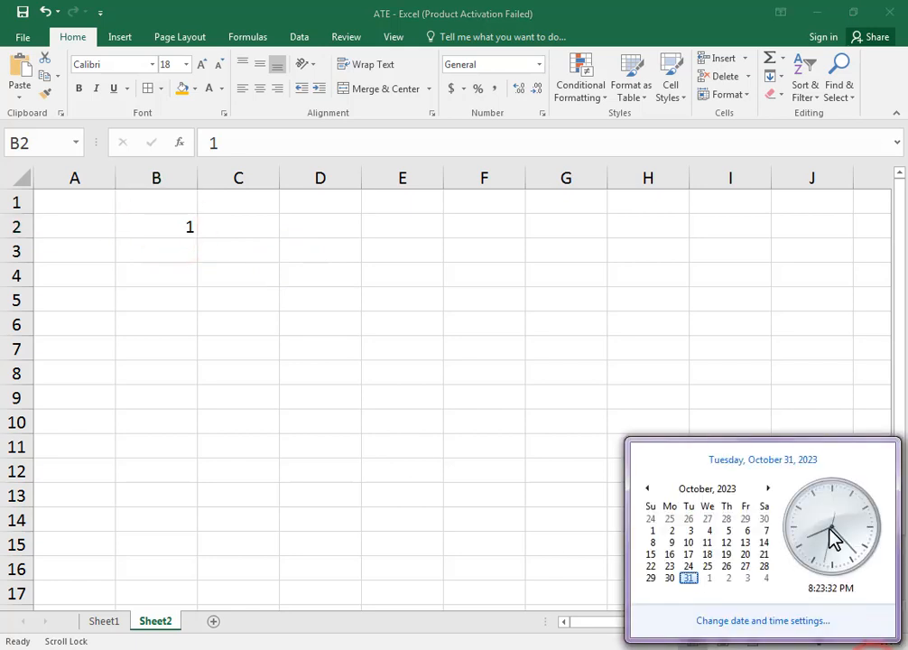
click(769, 489)
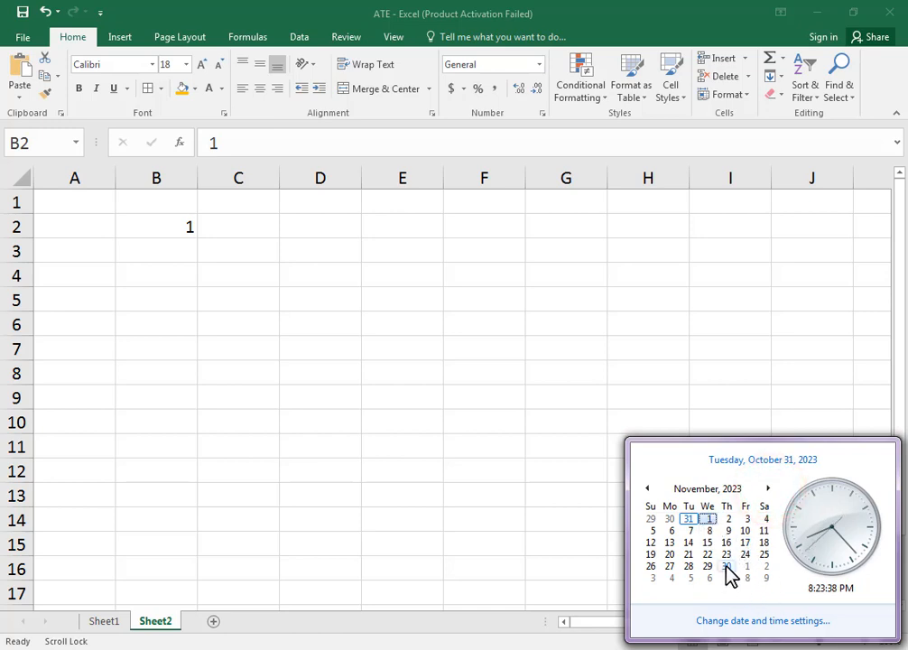
click(831, 375)
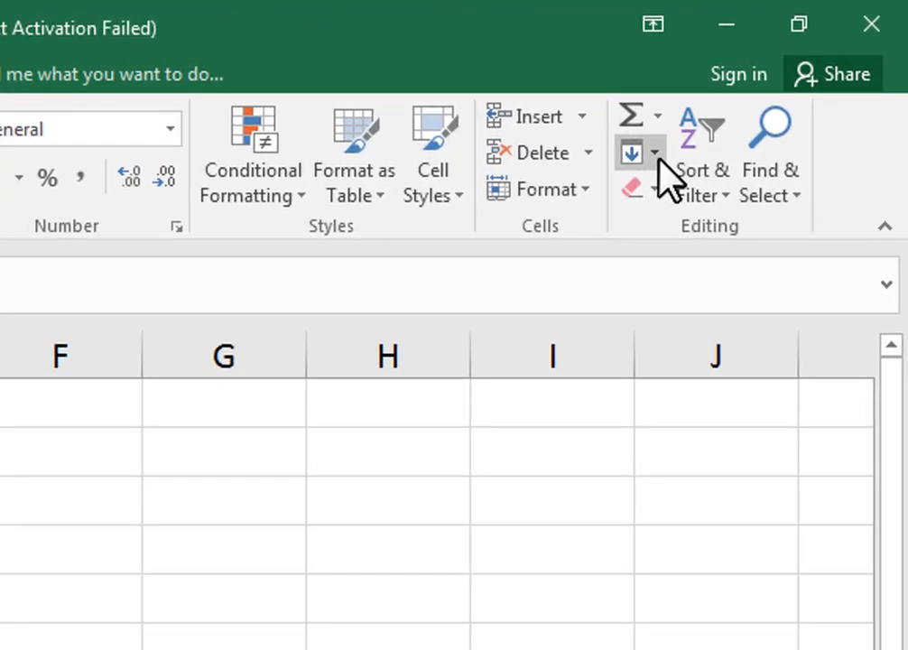
- Fill a linear series in rows starting from B2, with step value 1 and stop value 30
click(657, 155)
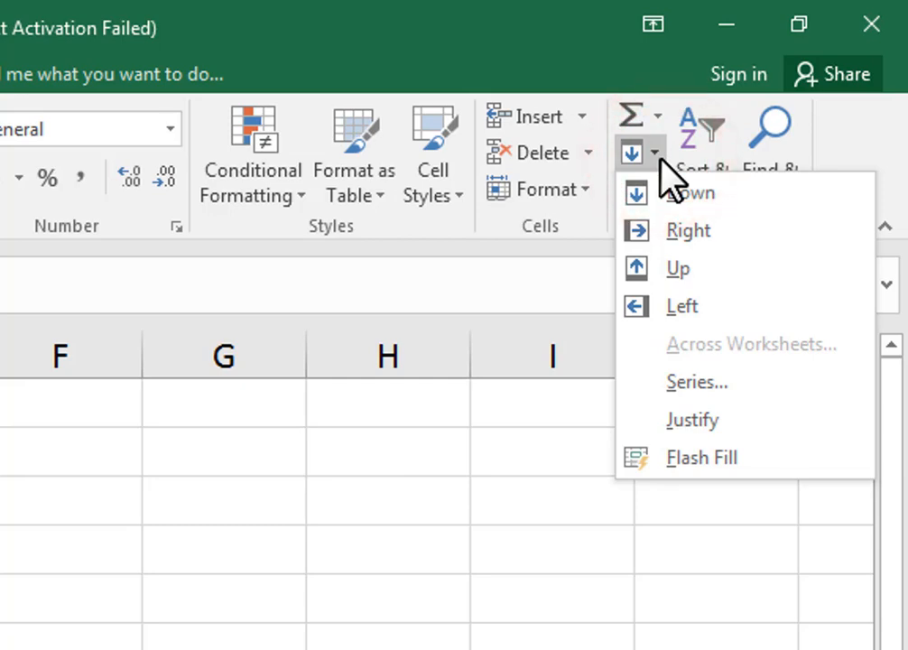
click(705, 384)
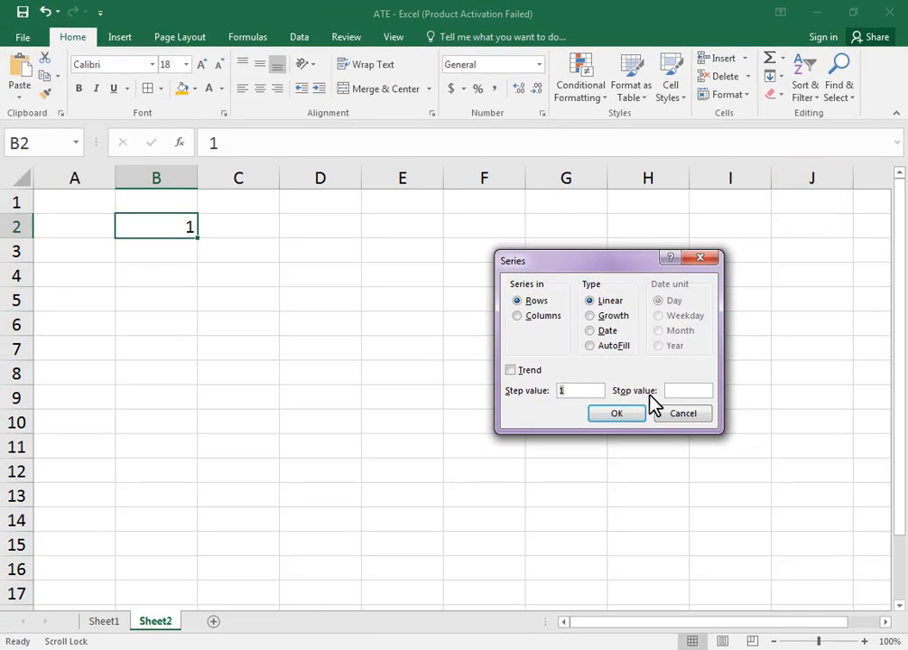
click(672, 390)
text(30)
click(518, 316)
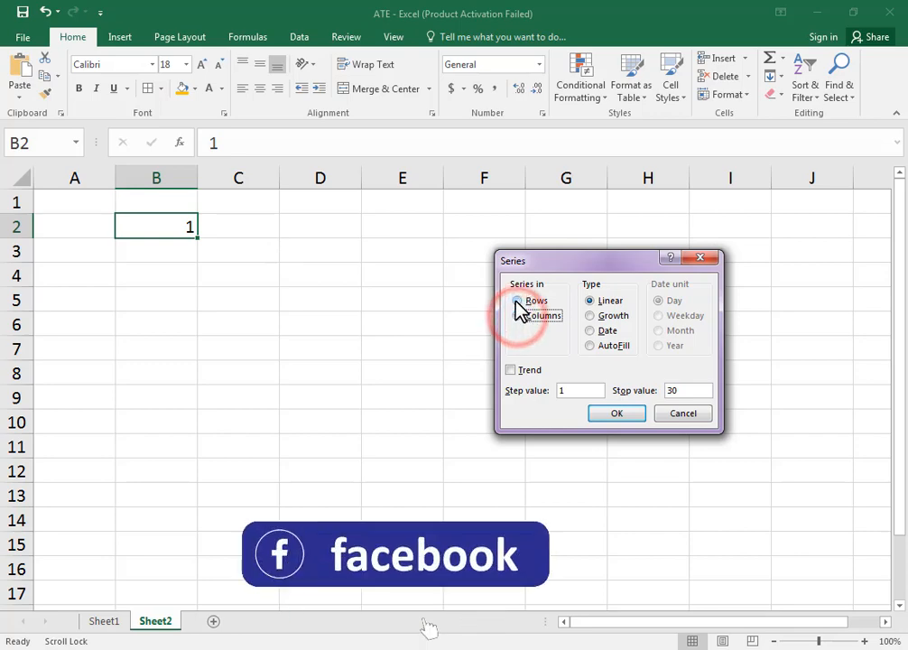
click(518, 303)
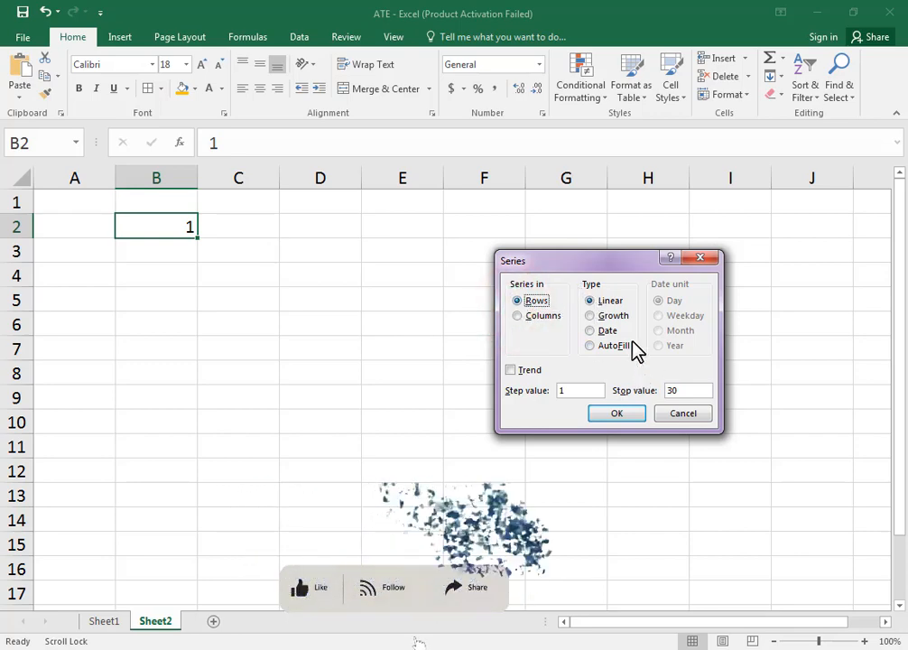
click(610, 419)
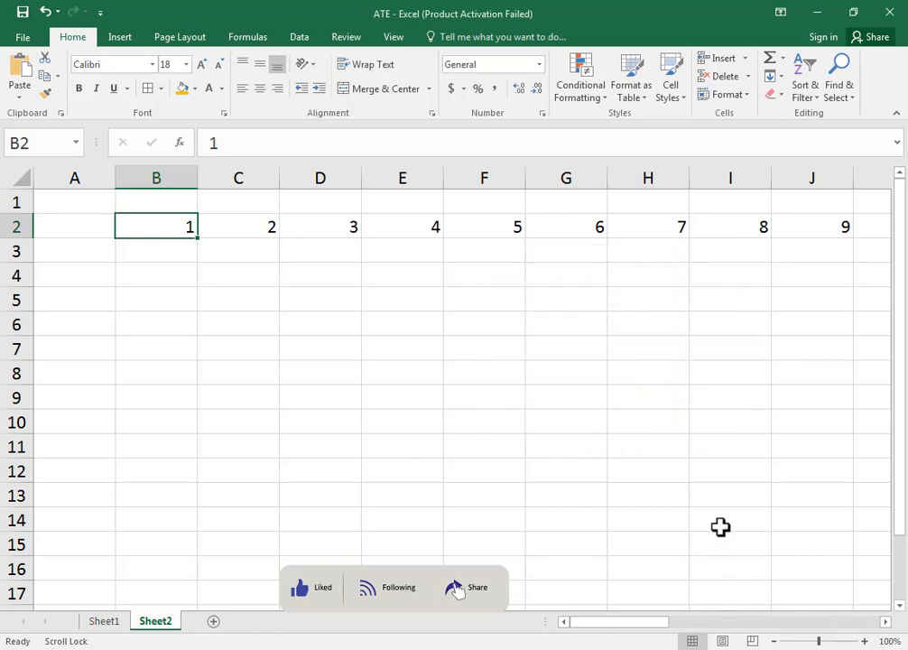
- Format the day numbers in B2:AE2 with a yellow fill, borders around every cell and centre alignment
drag(170, 232, 741, 235)
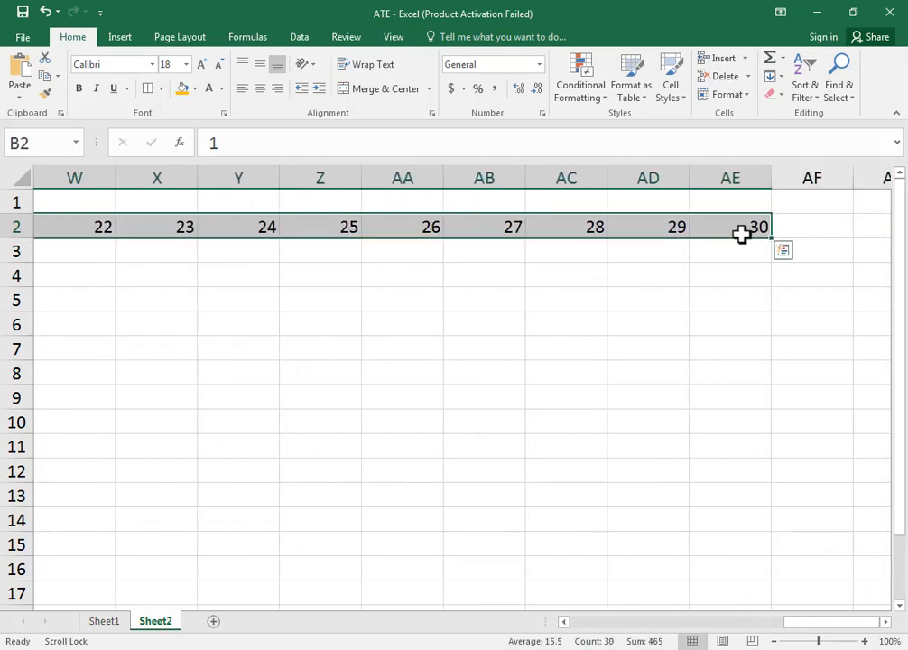
click(194, 91)
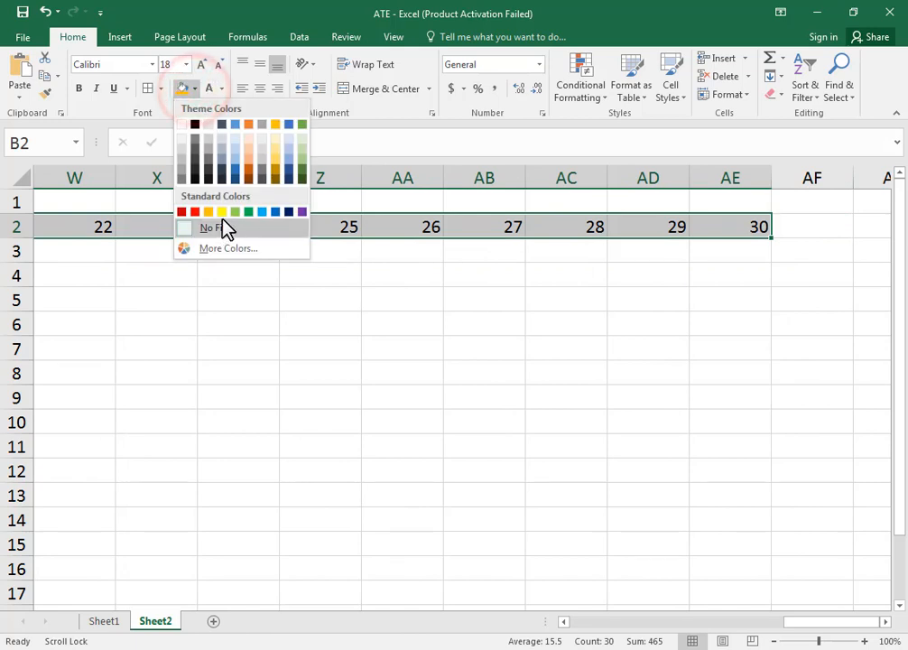
click(221, 211)
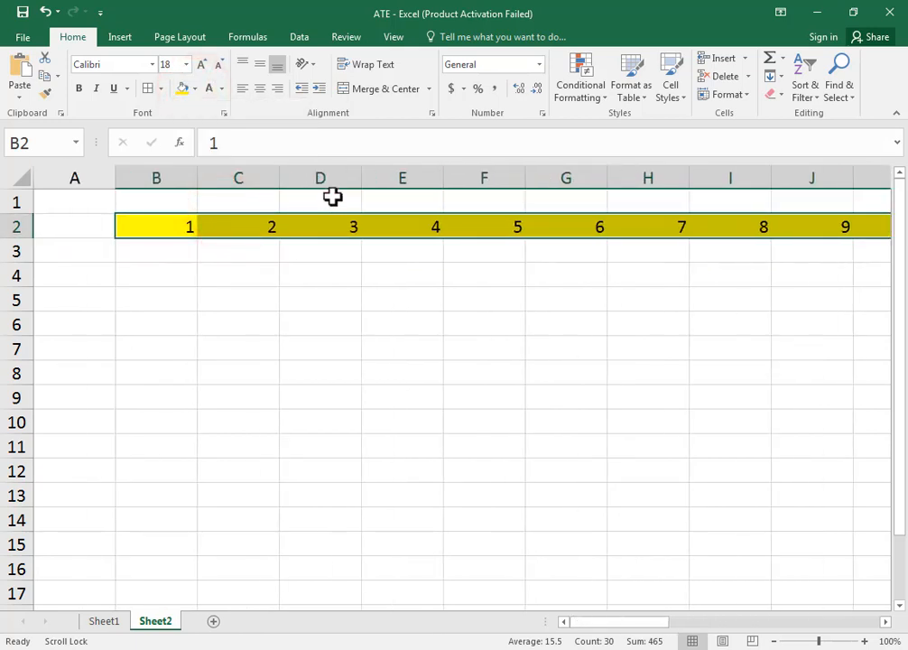
click(149, 97)
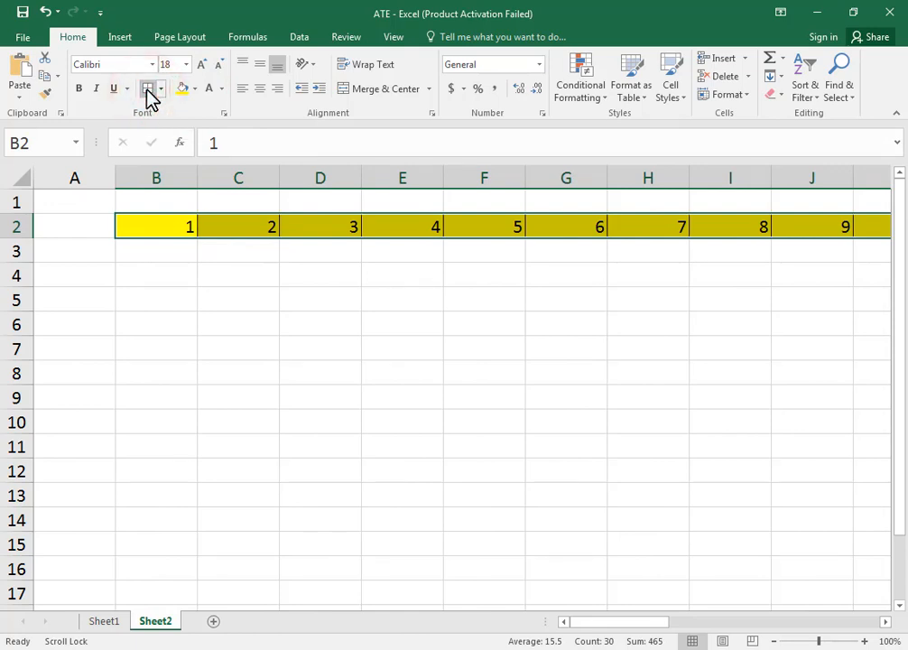
click(258, 92)
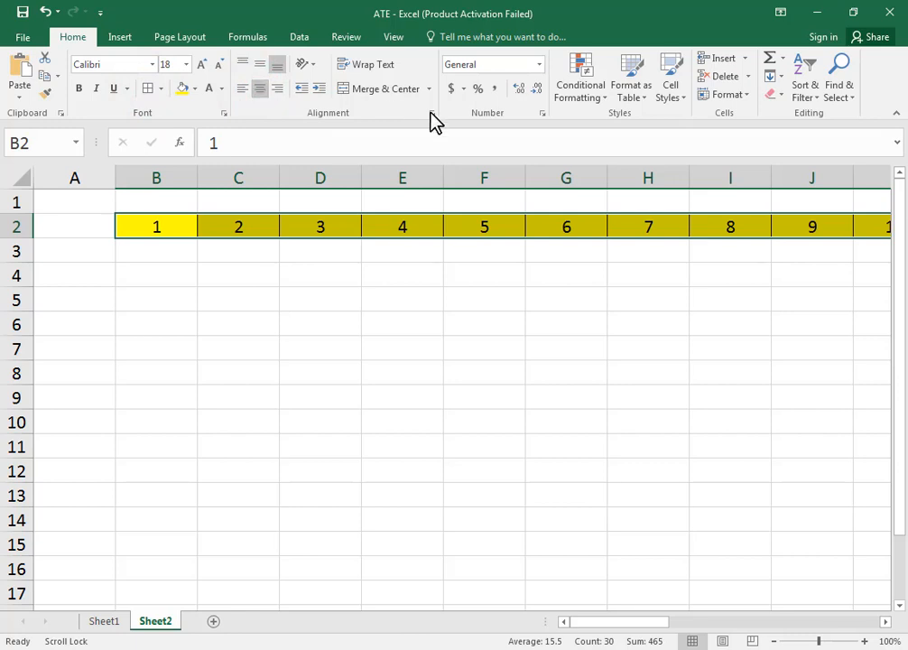
- AutoFit the widths of columns B to AE to the day numbers
click(753, 105)
click(751, 101)
click(748, 95)
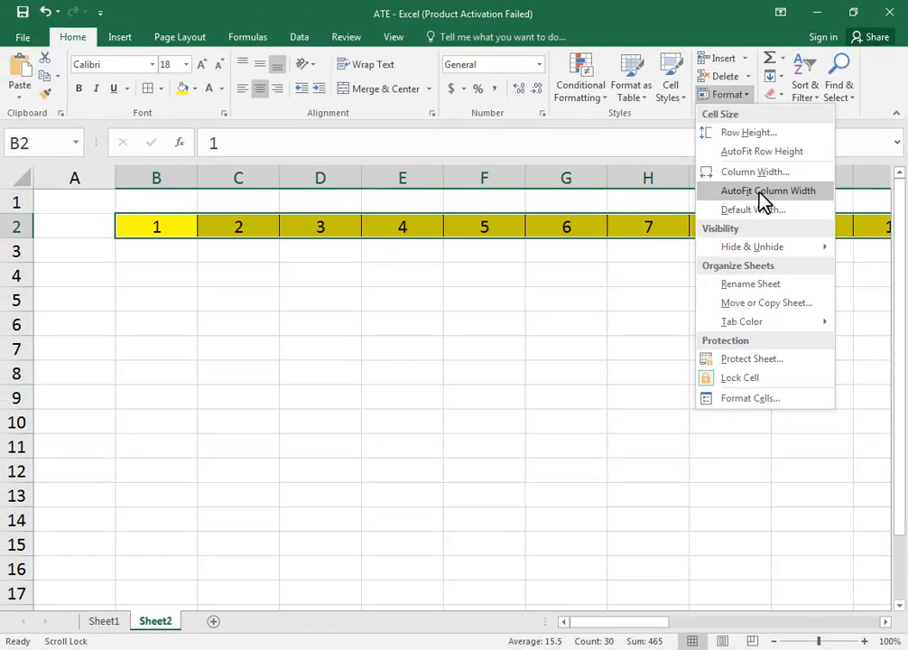
click(677, 301)
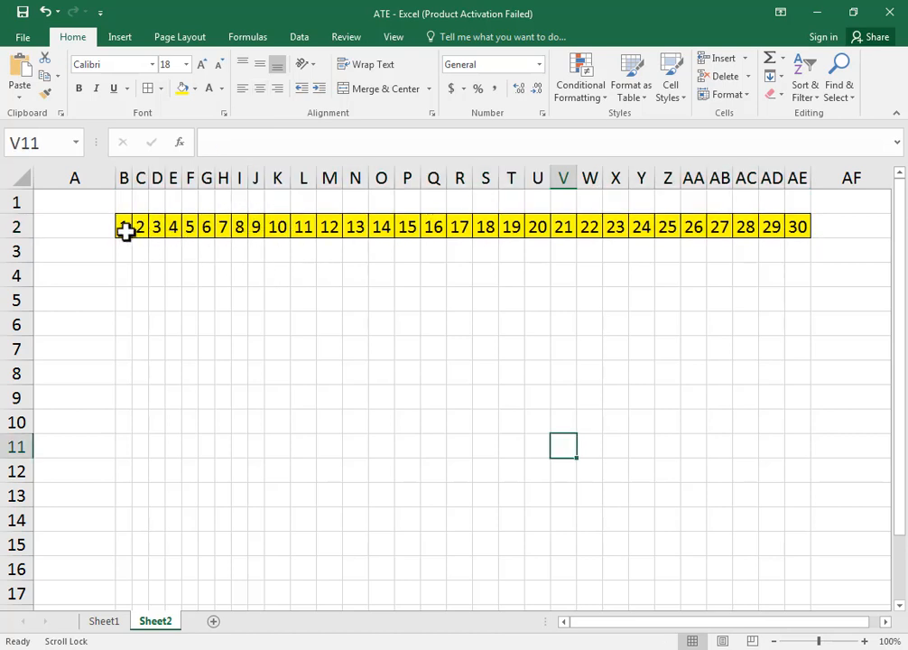
- Apply borders around all cells of the range A2:AE17 to form the attendance grid
drag(82, 227, 786, 601)
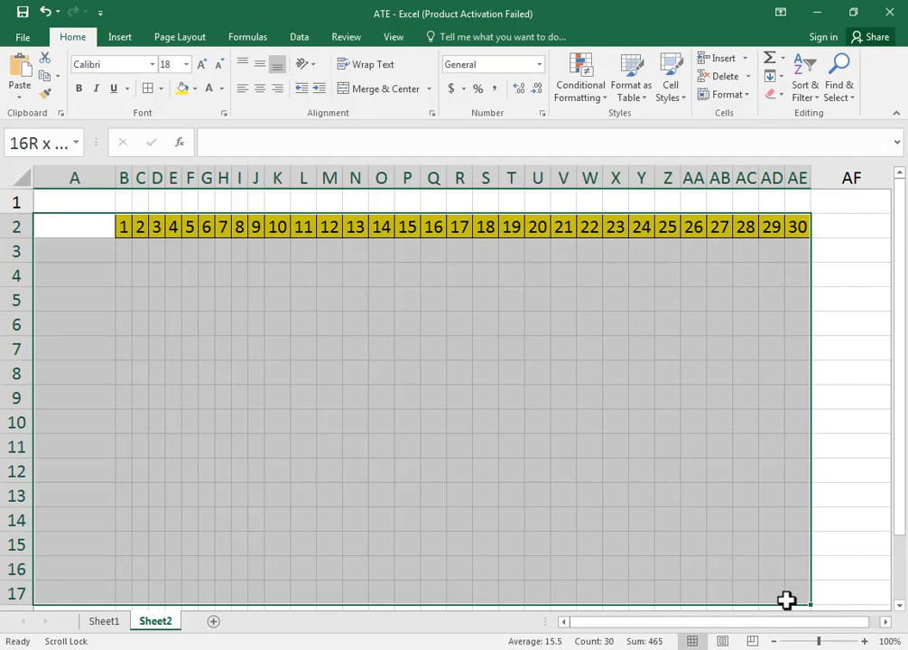
drag(787, 600, 786, 600)
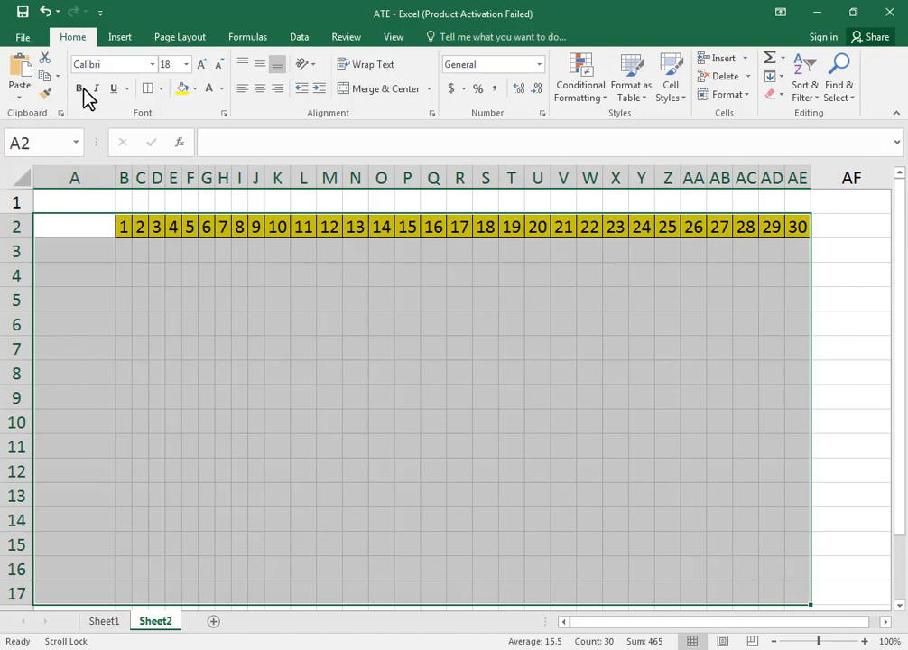
click(147, 90)
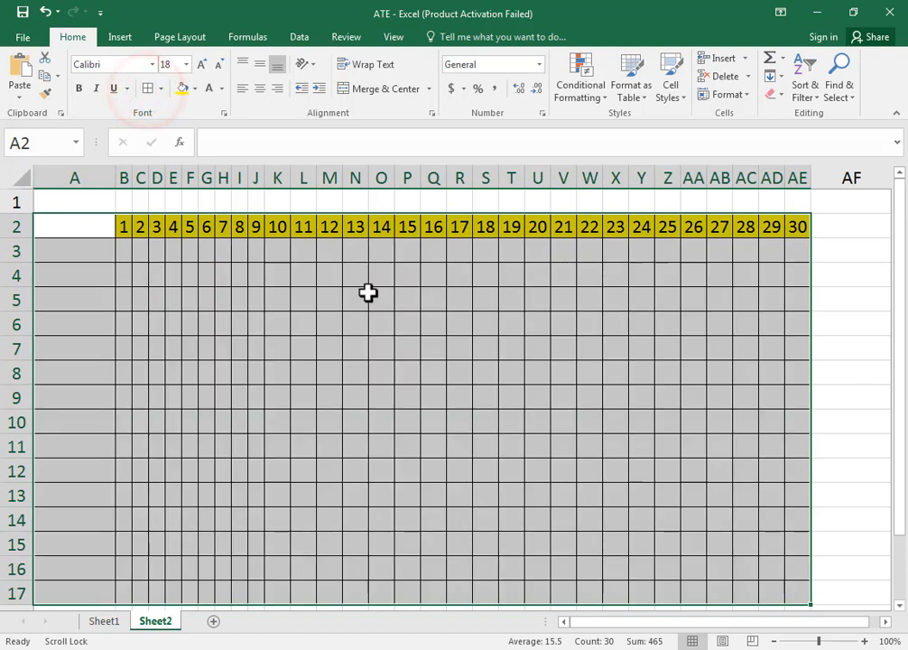
click(493, 395)
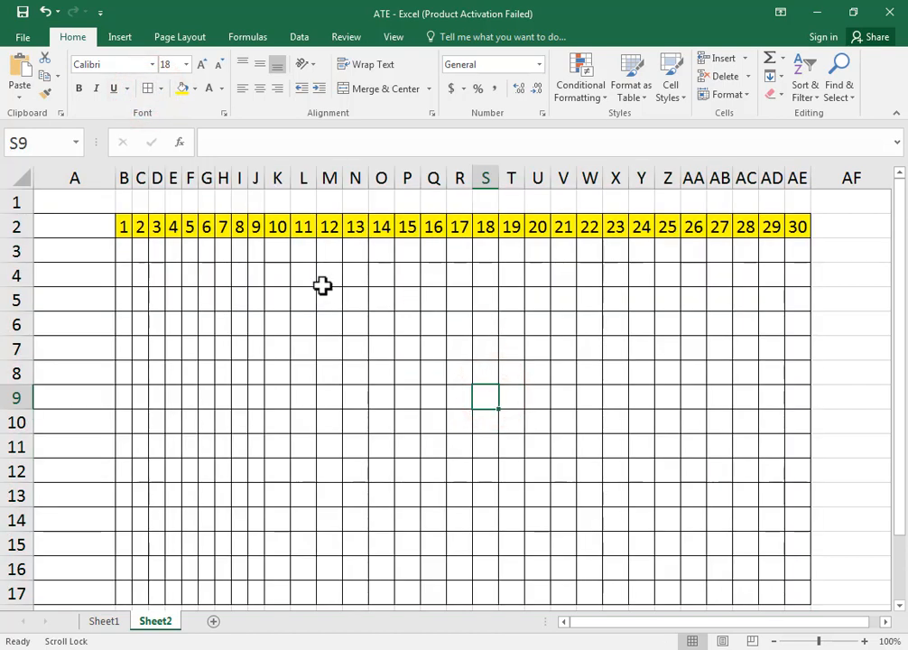
- Insert two blank rows at row 1, above the day number header
right_click(29, 204)
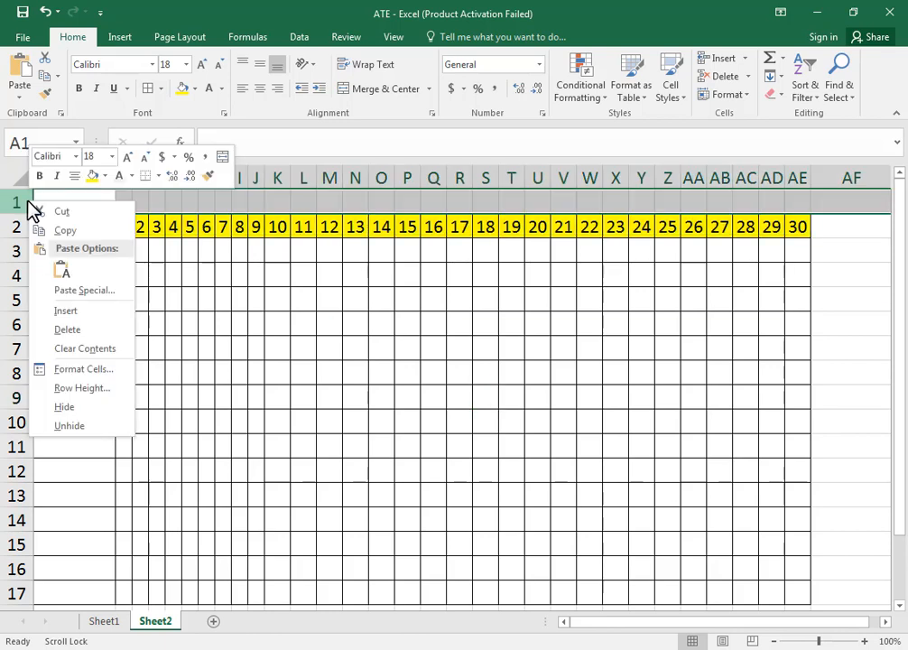
click(88, 310)
click(328, 220)
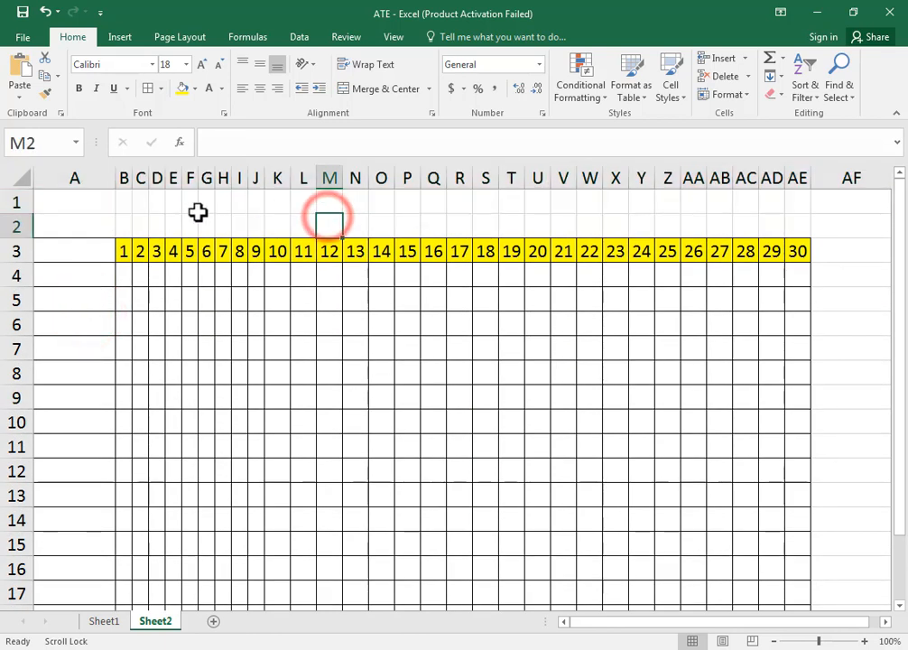
right_click(19, 202)
click(76, 311)
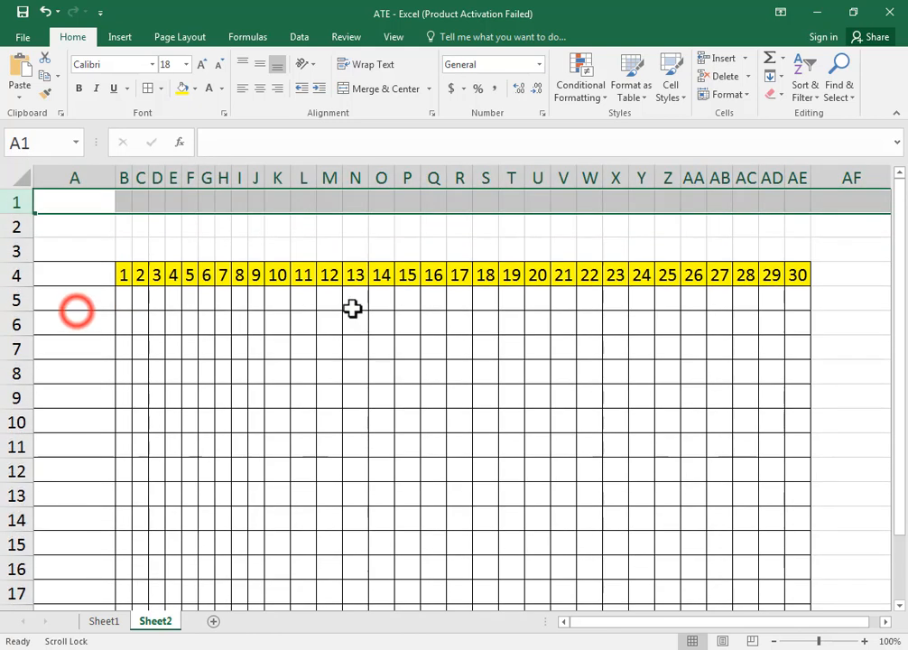
- Check in the system calendar which weekday November 1, 2023 falls on, for the blank row above the day numbers
click(374, 313)
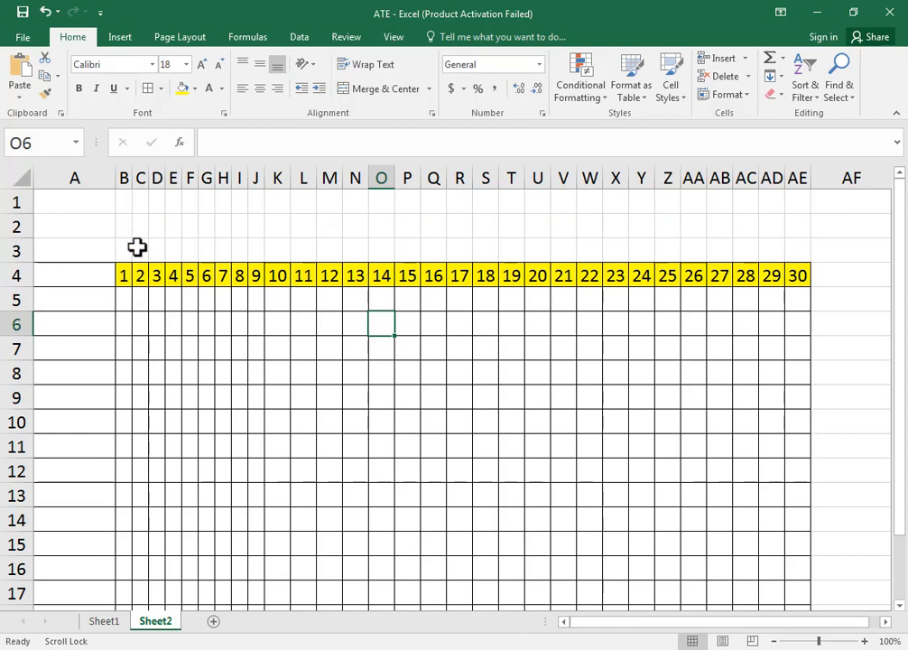
drag(127, 243, 162, 250)
drag(302, 250, 802, 251)
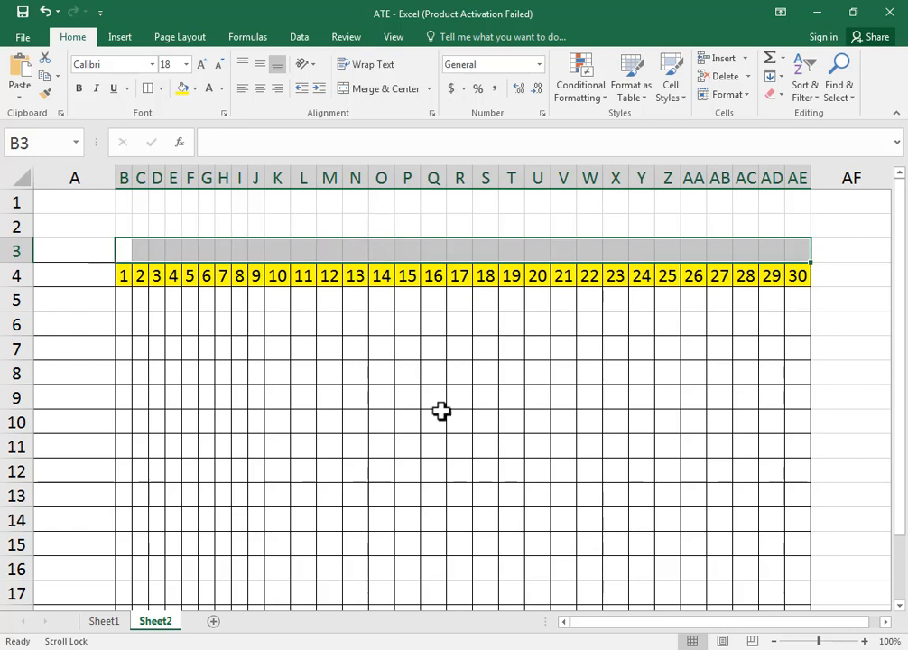
click(858, 649)
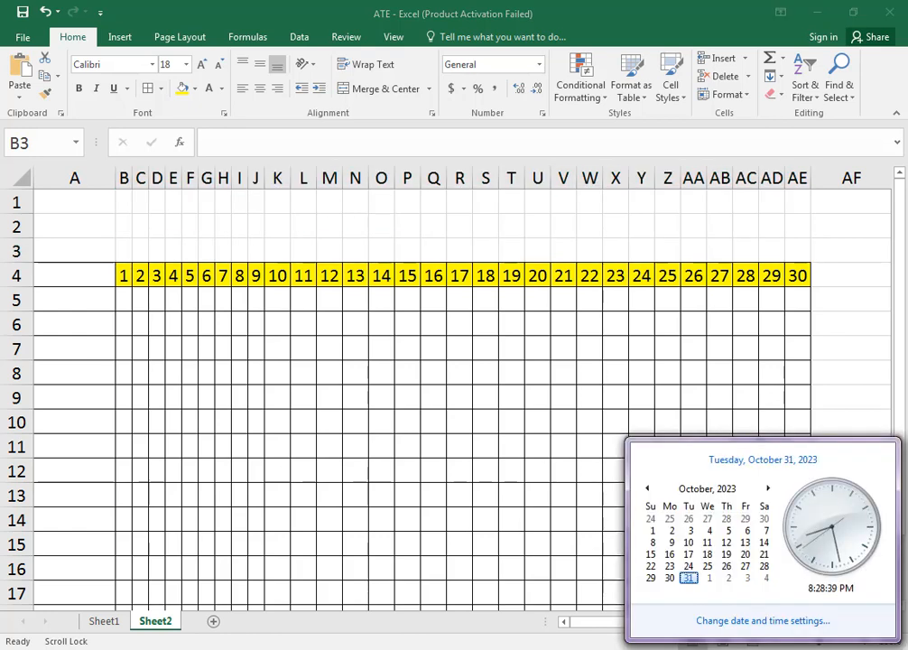
click(767, 488)
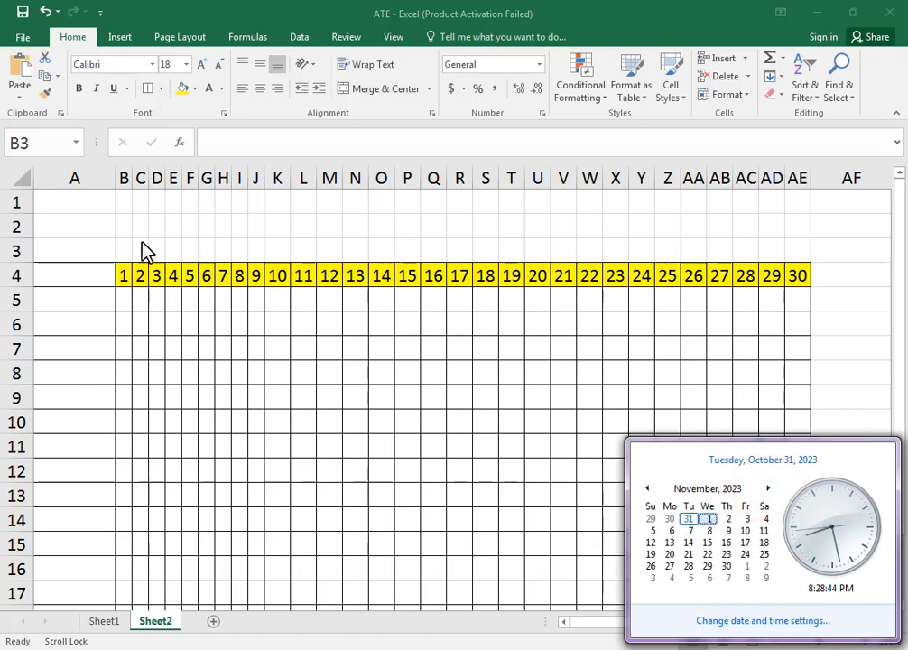
click(869, 349)
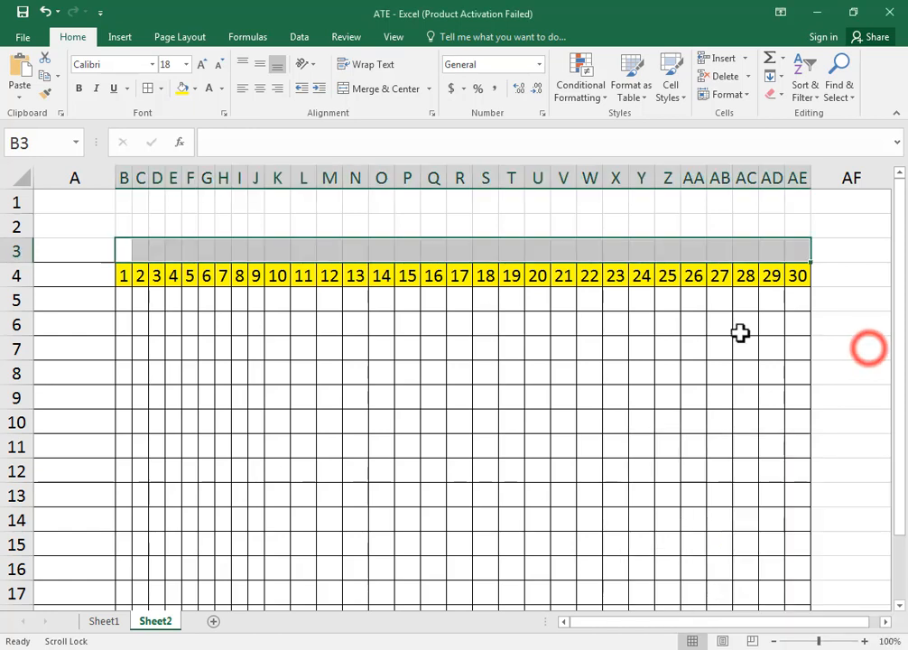
- Enter the weekday "wed" in B3 above day number 1
click(127, 248)
text(se)
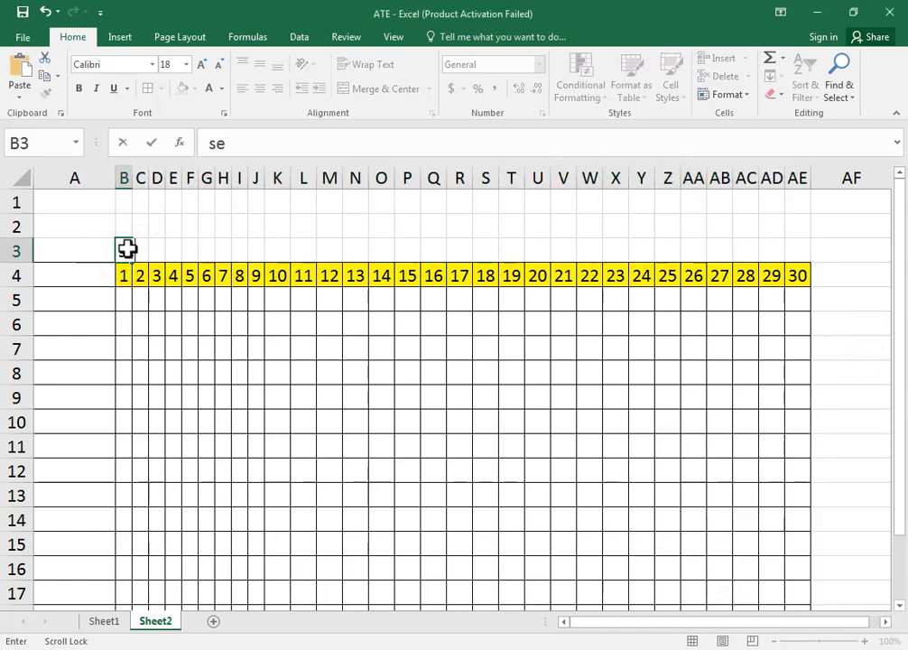
text(d)
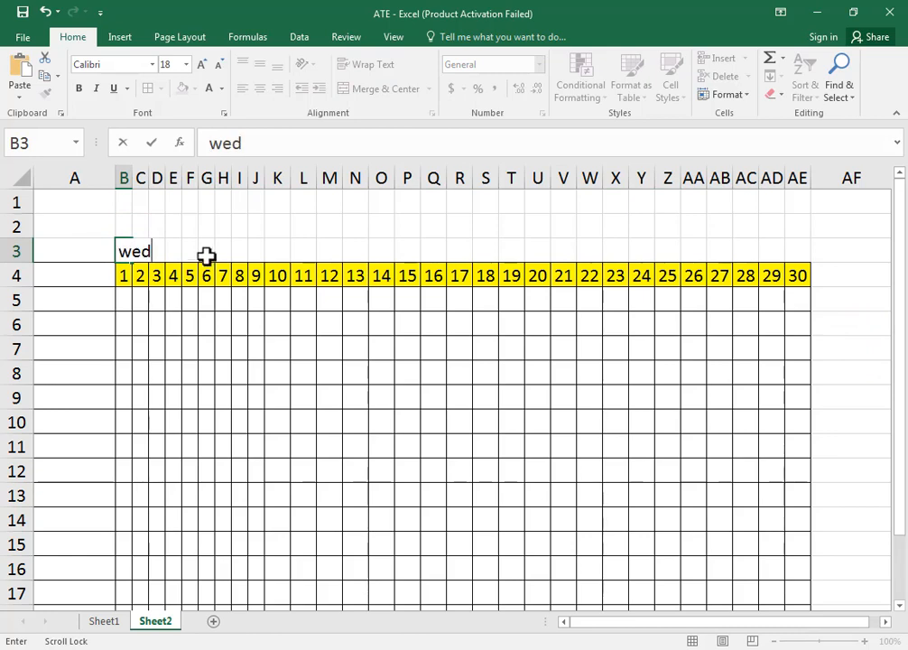
click(193, 231)
click(129, 250)
- Apply borders around all cells of the weekday and day number rows, B3:AE4
drag(130, 251, 796, 263)
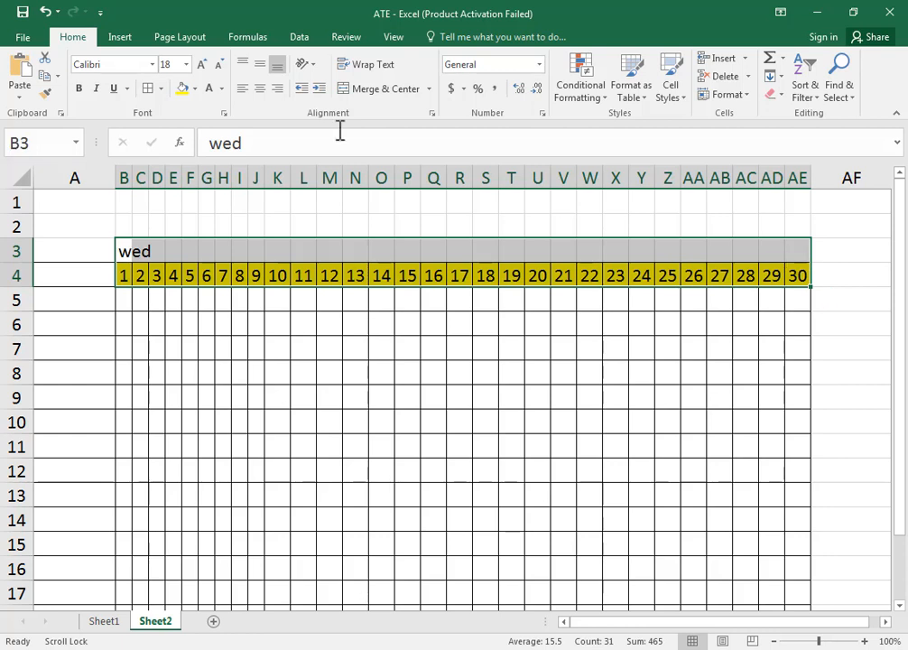
click(147, 90)
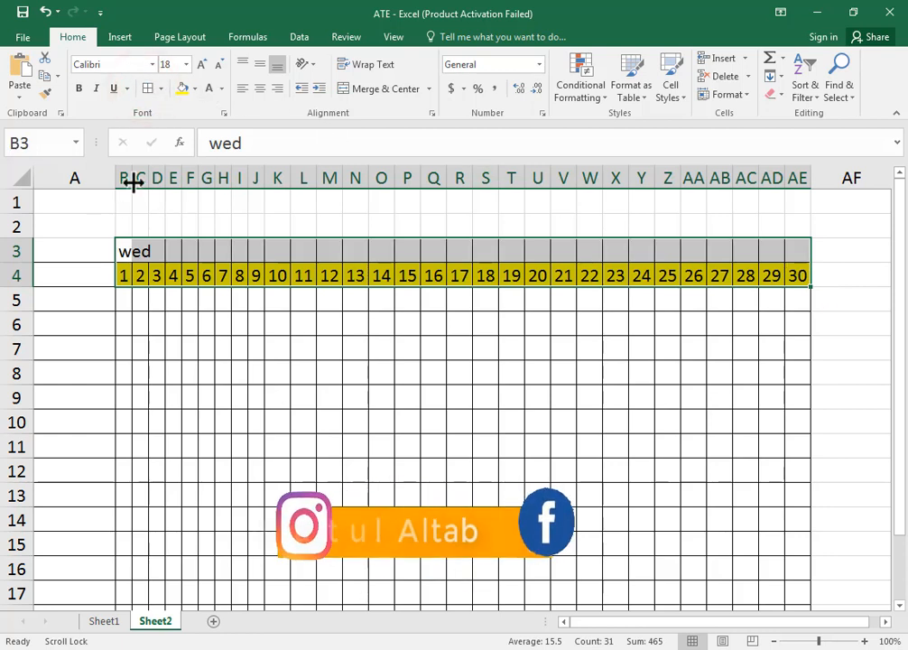
click(138, 274)
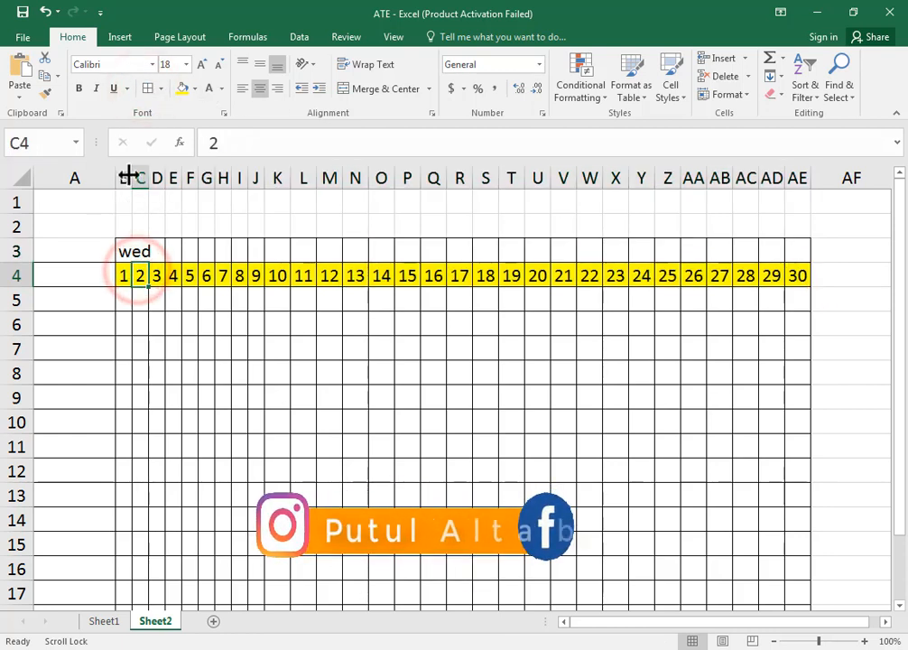
- AutoFit column B to its weekday and fill the weekday series from B3 across to AE3
double_click(129, 176)
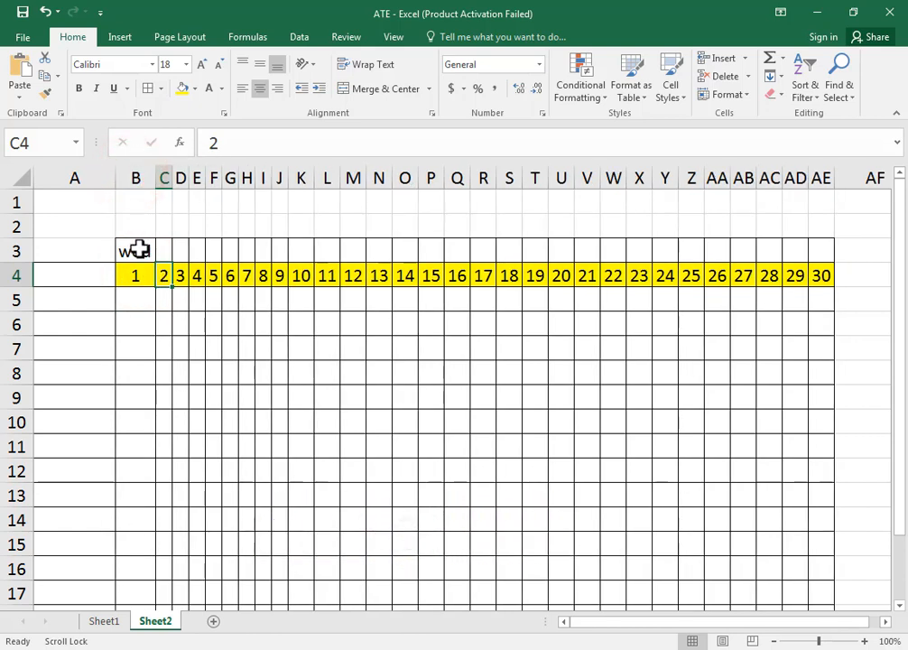
click(137, 251)
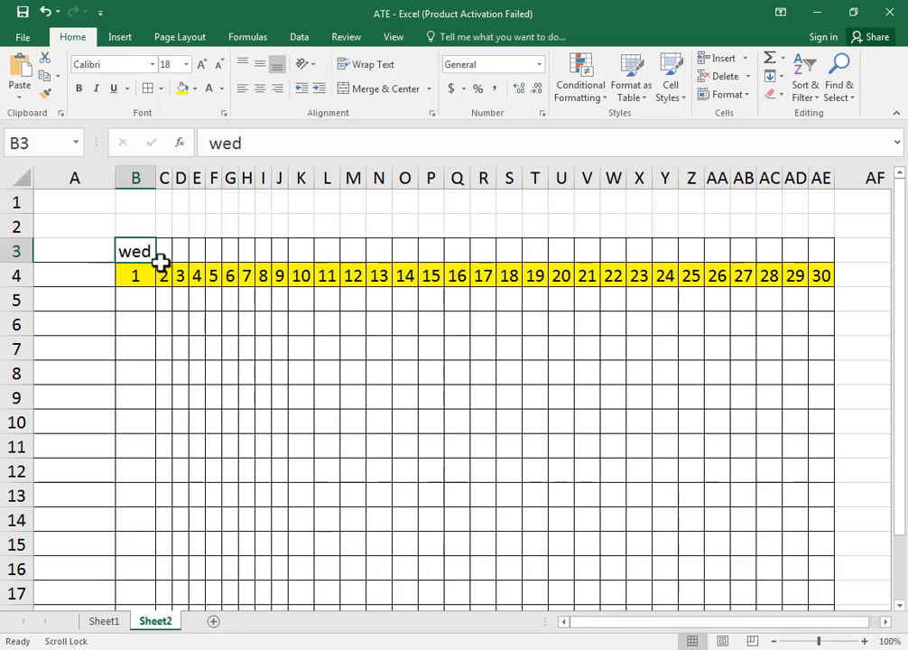
drag(157, 263, 830, 256)
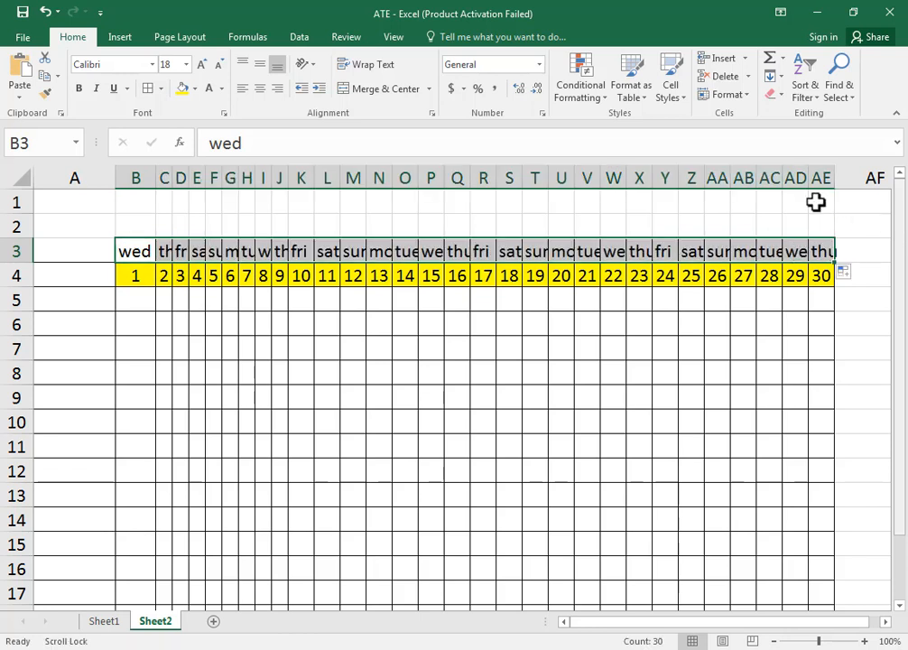
- Capitalize the weekday in B3 as "Wed" and refill the weekday series across to AE3
click(127, 248)
double_click(130, 248)
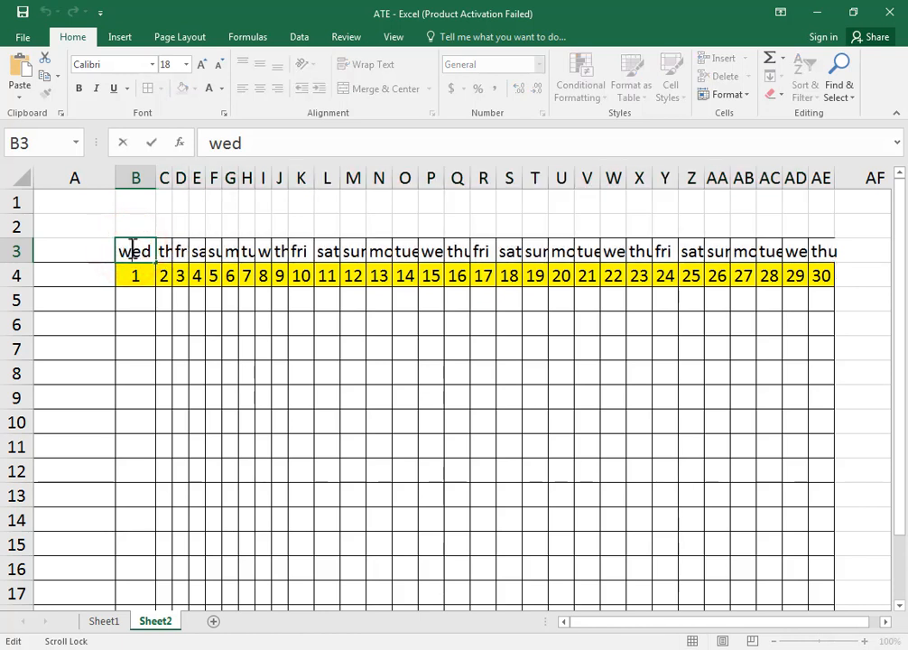
key(BackSpace)
text(W)
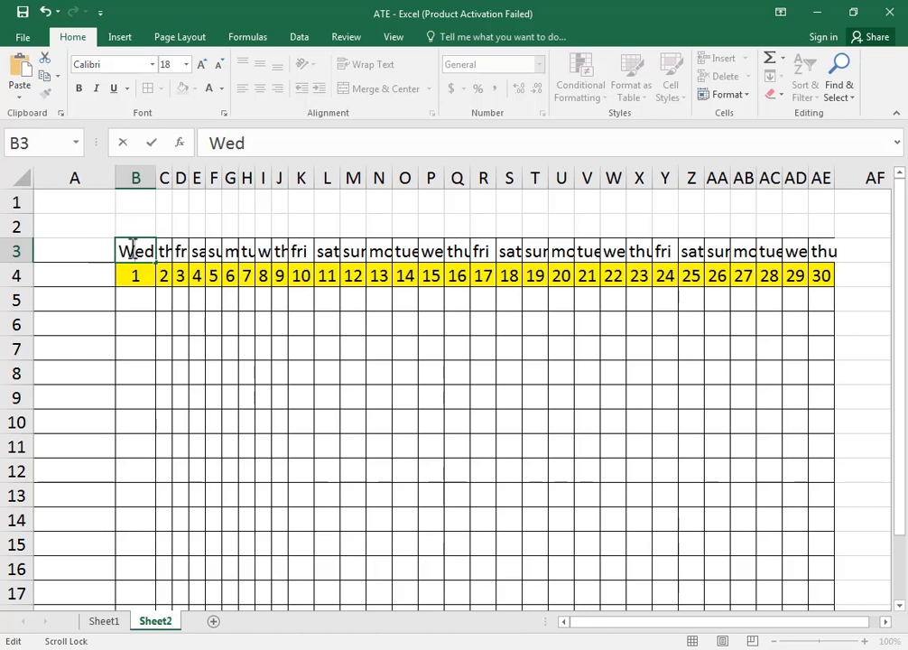
click(180, 251)
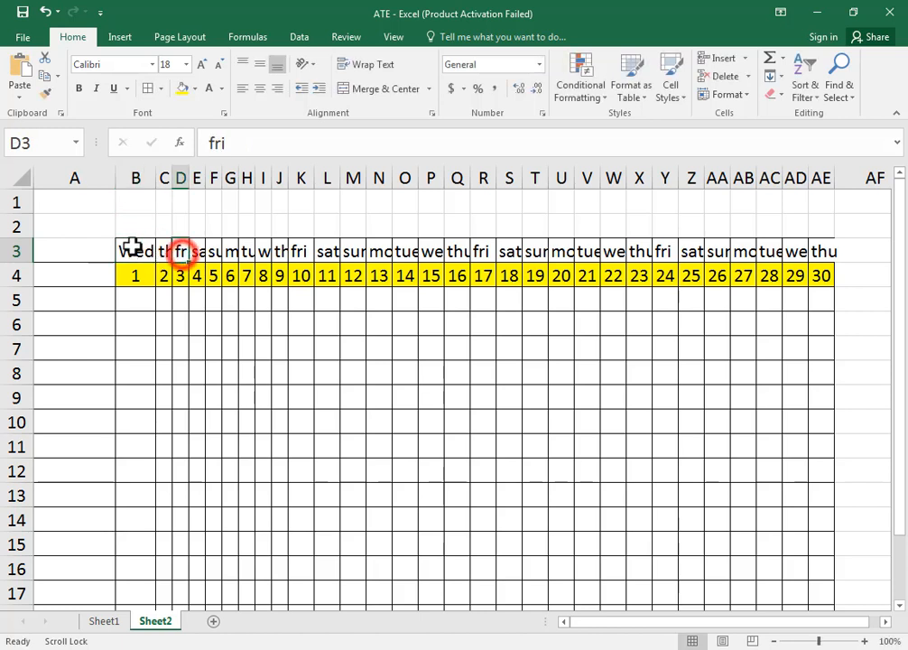
click(133, 250)
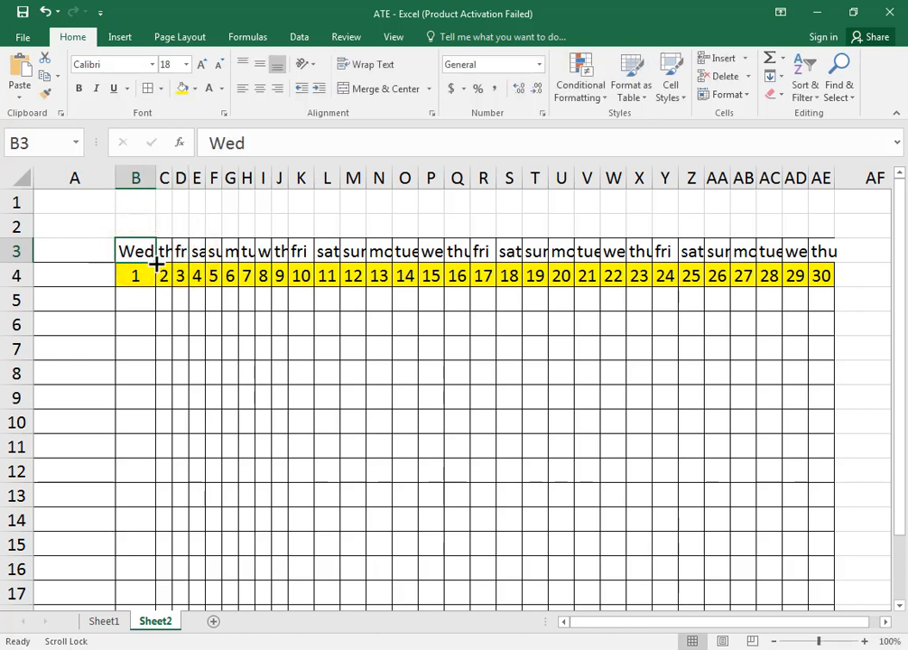
drag(156, 261, 828, 261)
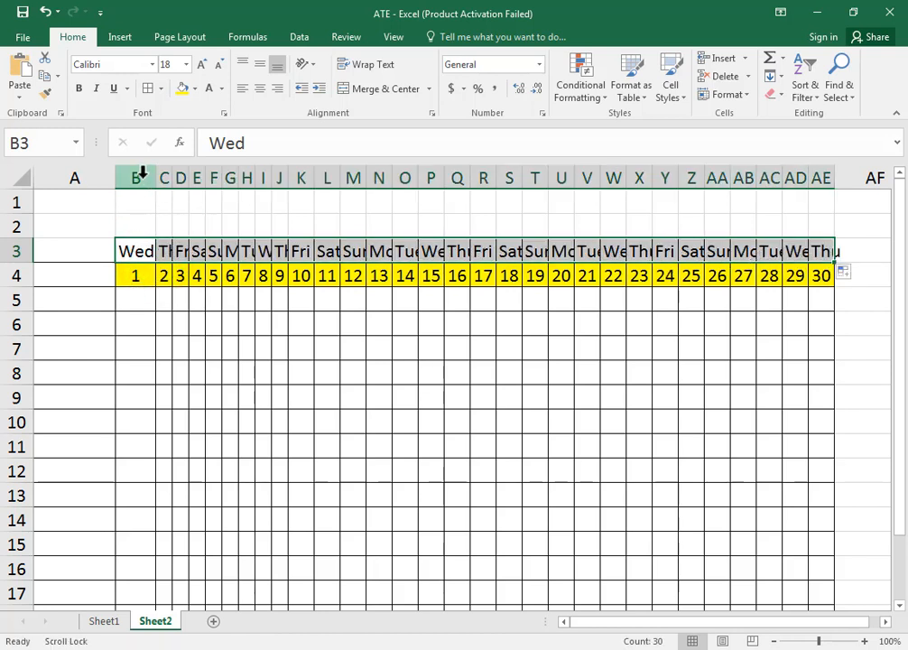
- AutoFit columns B to AE to the weekday names and centre their contents horizontally
drag(142, 173, 824, 190)
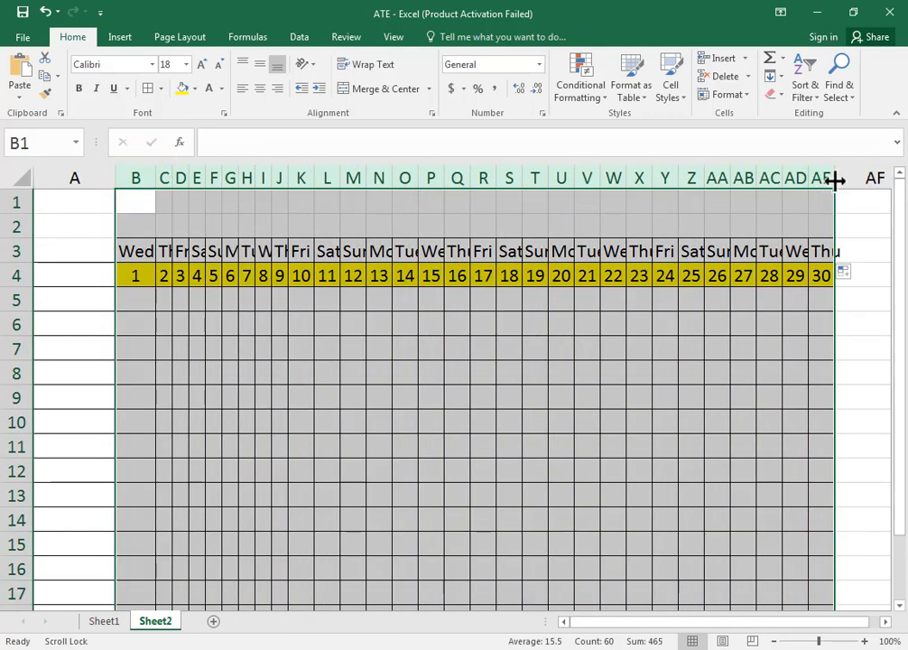
double_click(835, 180)
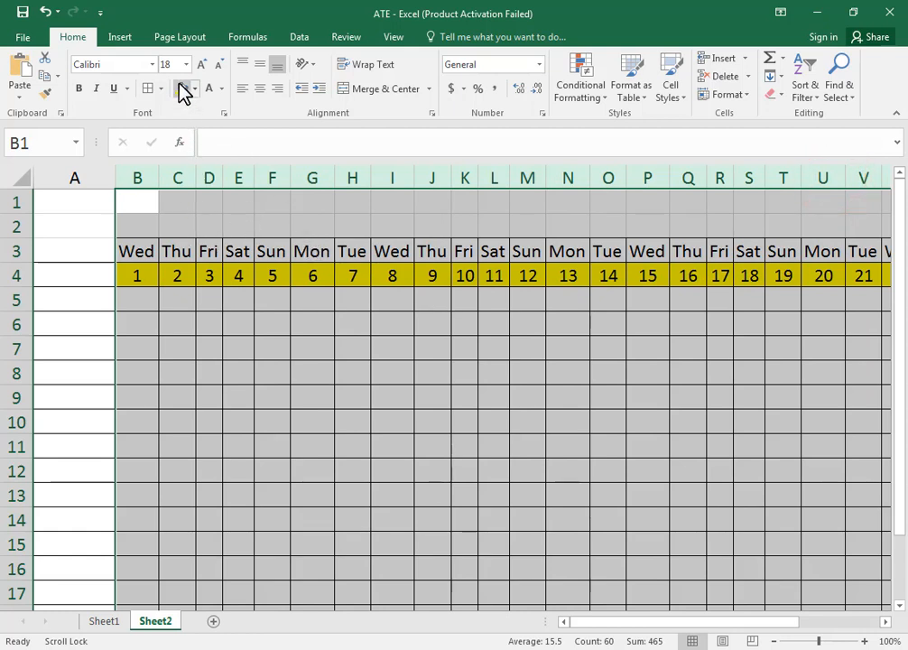
click(259, 90)
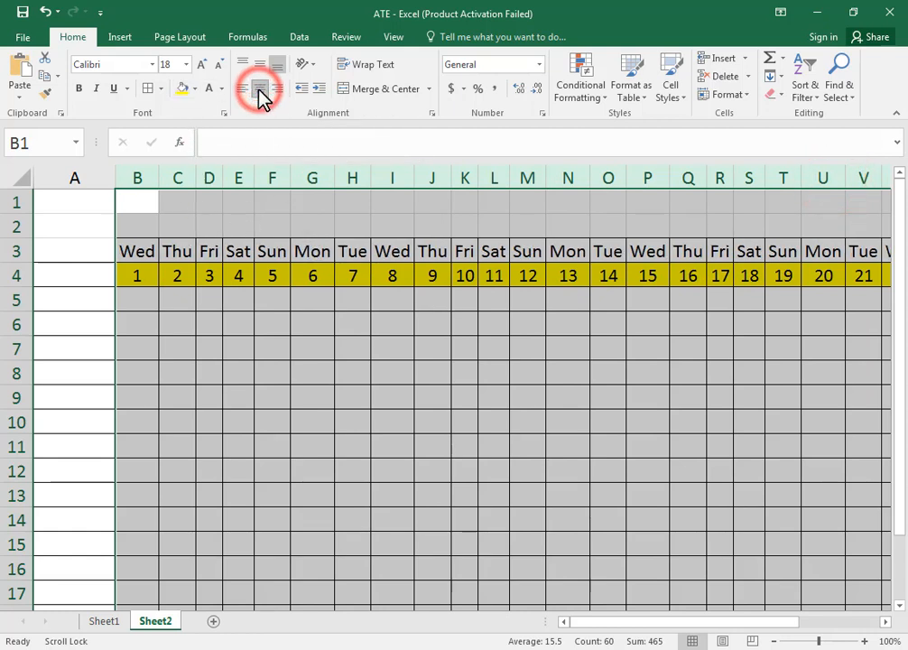
click(257, 64)
click(287, 348)
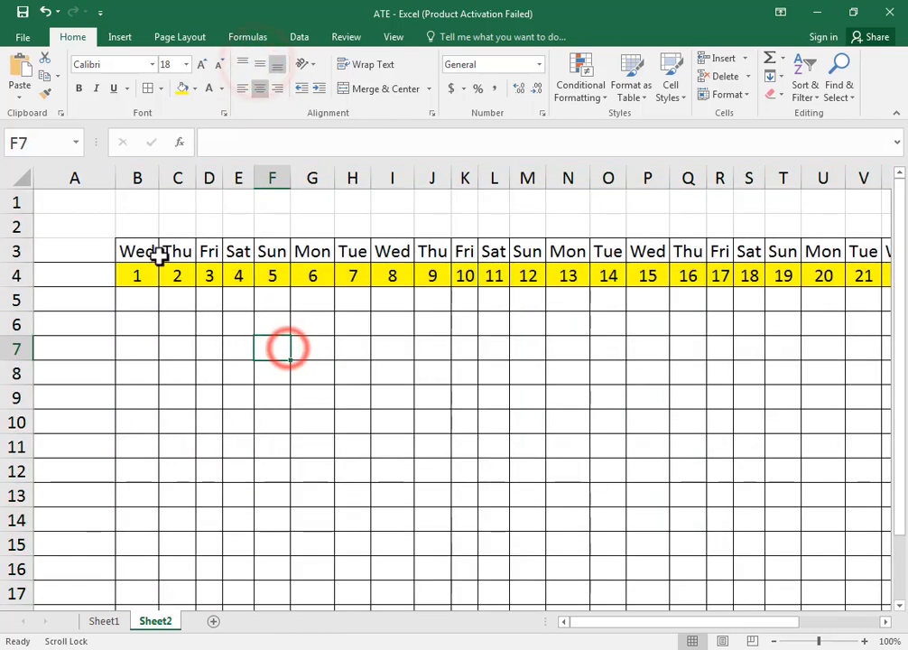
- Format the weekday names in B3:AE3 with a green fill and bold off-white text
drag(126, 252, 797, 248)
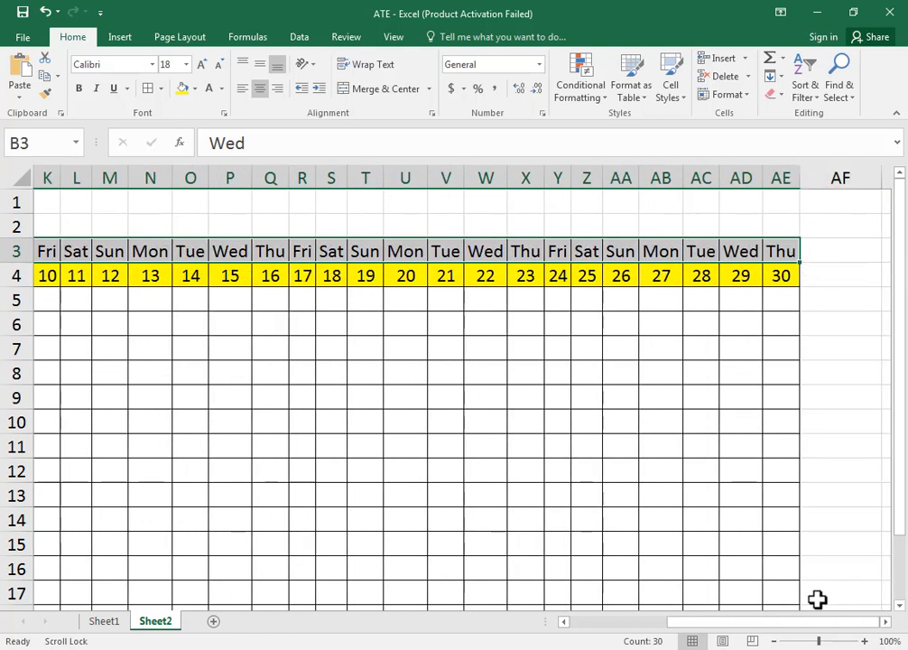
click(775, 640)
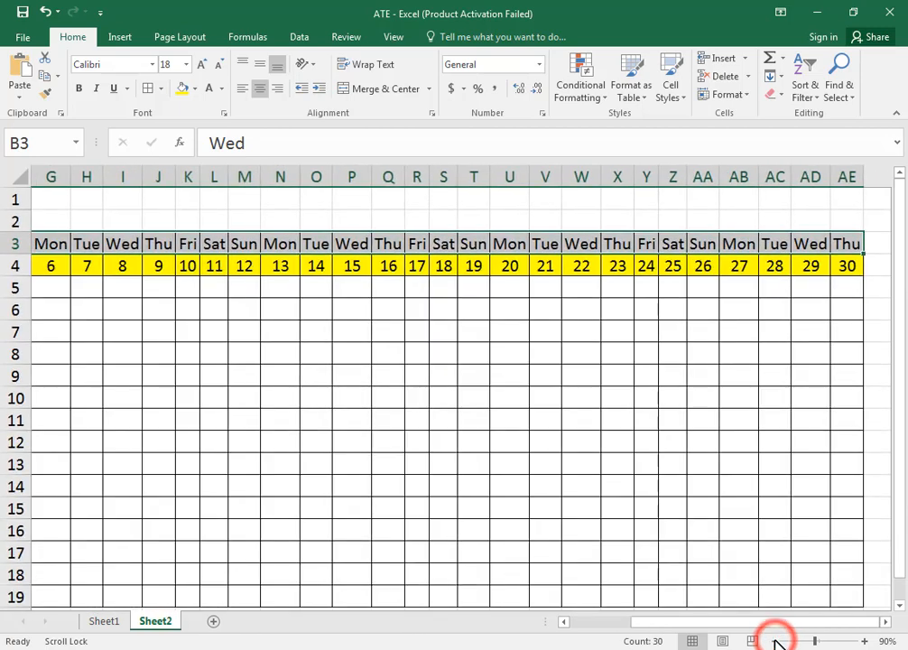
click(775, 641)
click(775, 640)
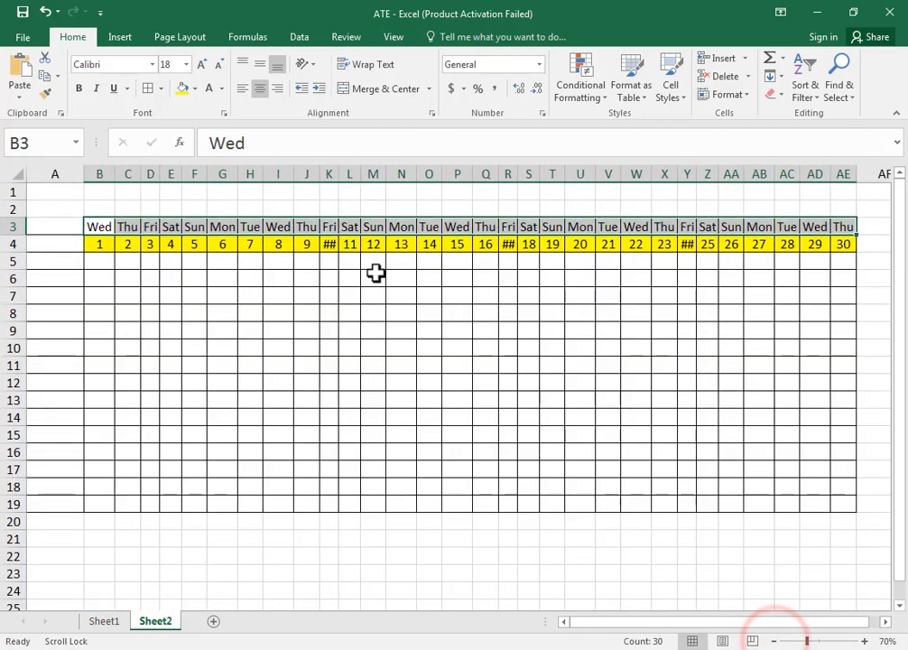
click(195, 88)
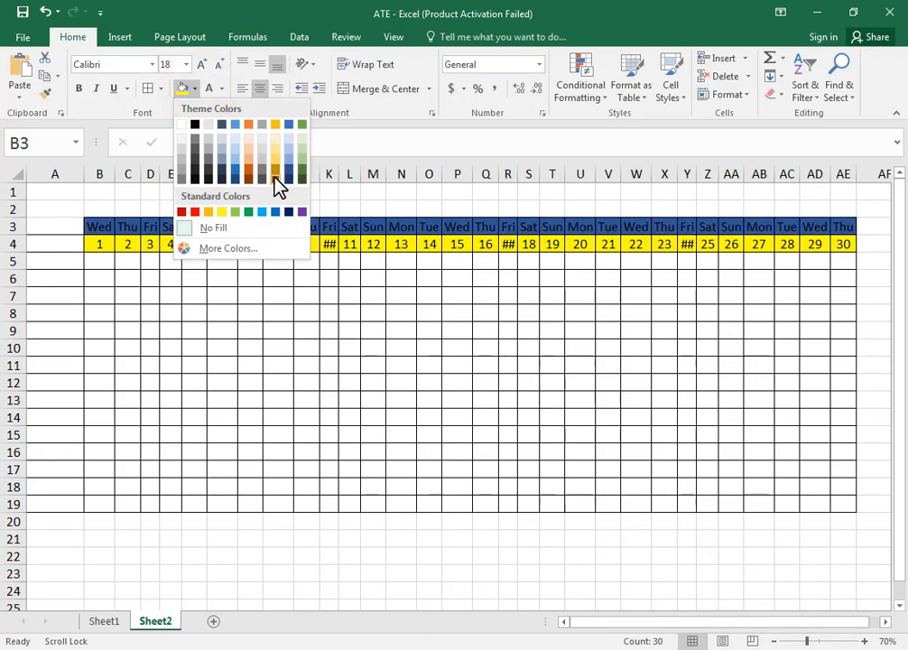
click(248, 213)
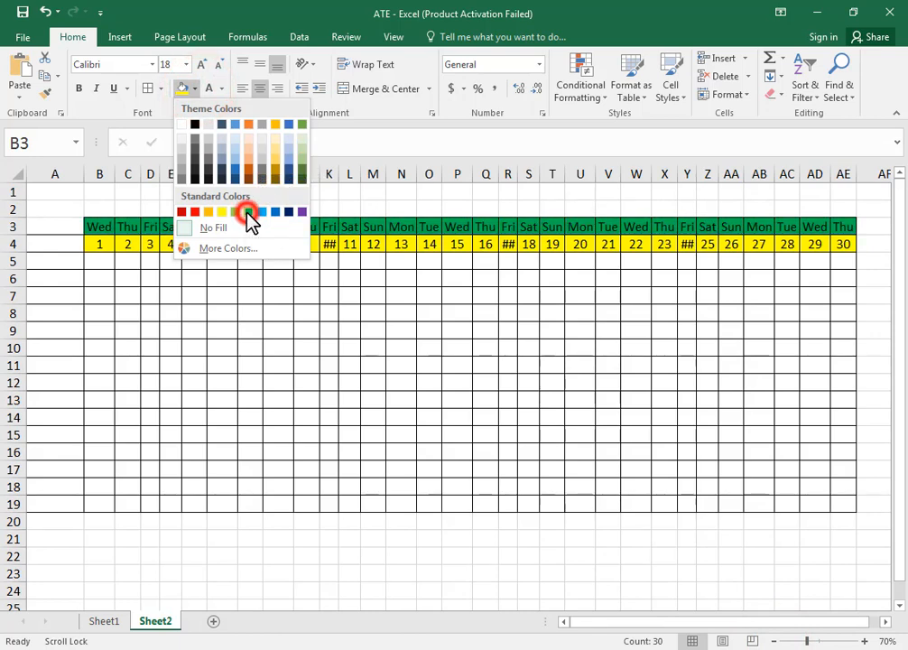
click(220, 88)
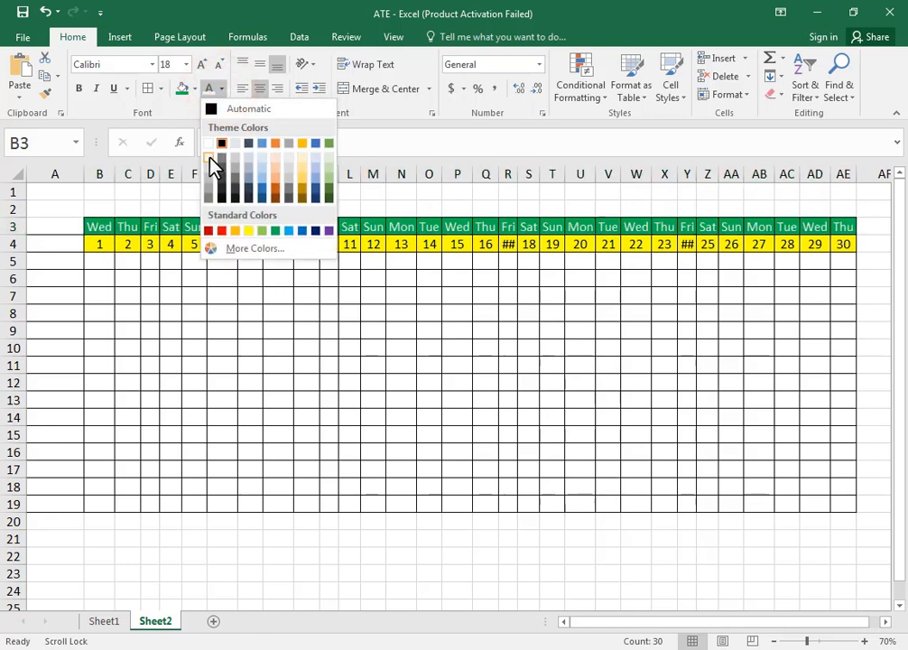
click(210, 159)
click(77, 89)
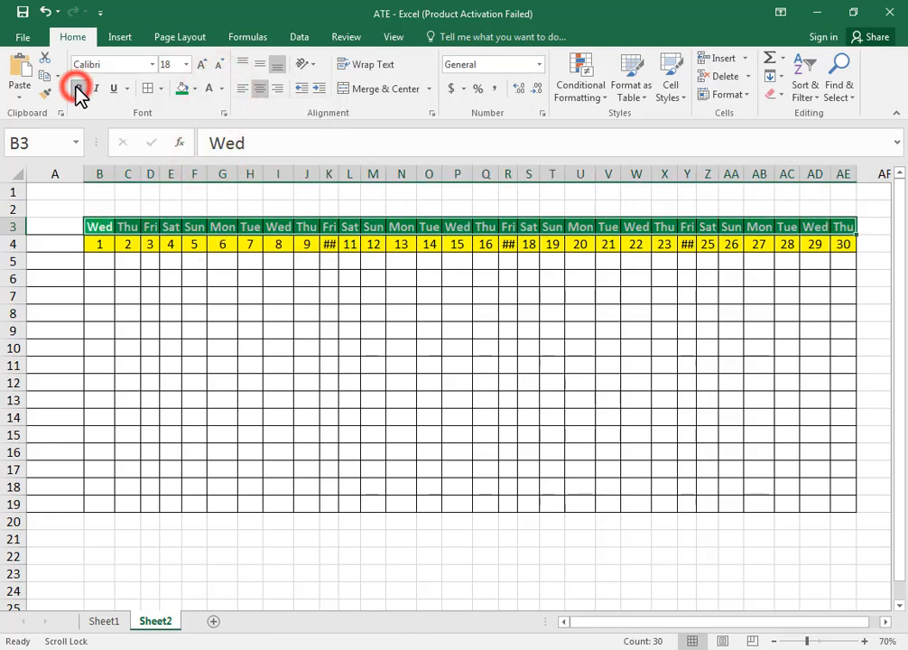
click(237, 320)
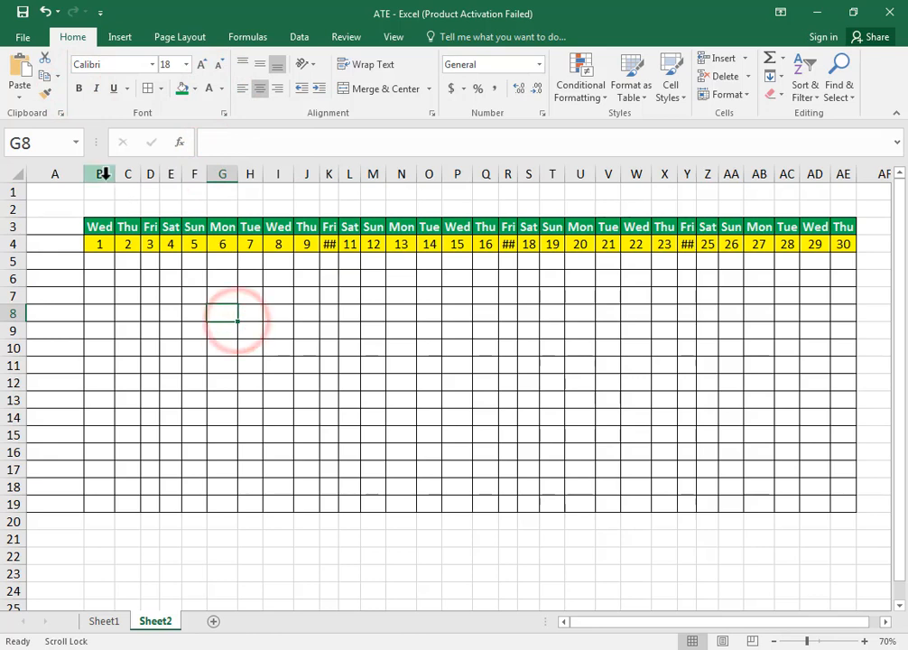
- AutoFit columns B to AE again so the bold weekdays and all day numbers fit
drag(99, 174, 412, 177)
drag(686, 631, 583, 631)
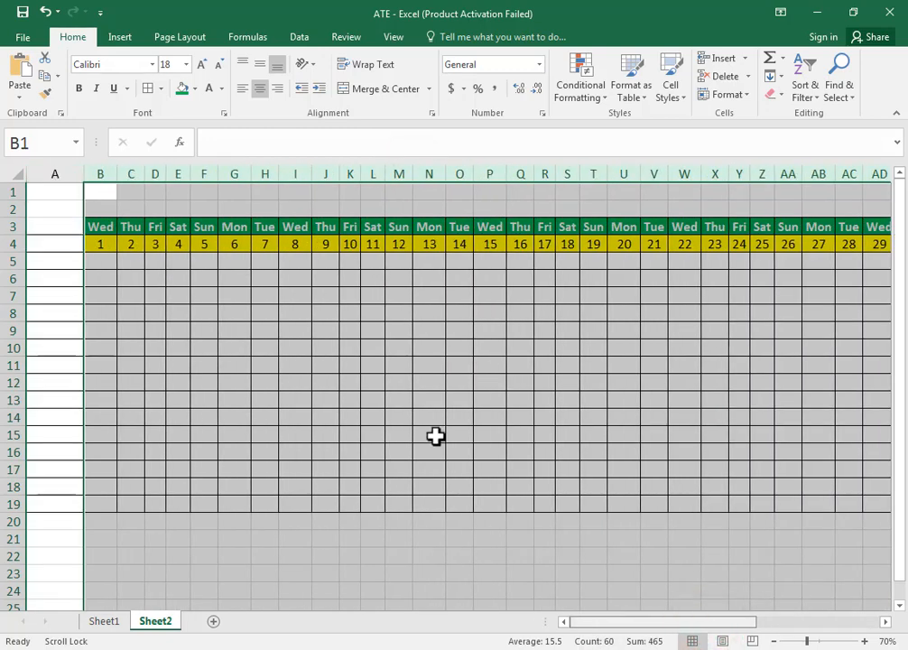
click(372, 365)
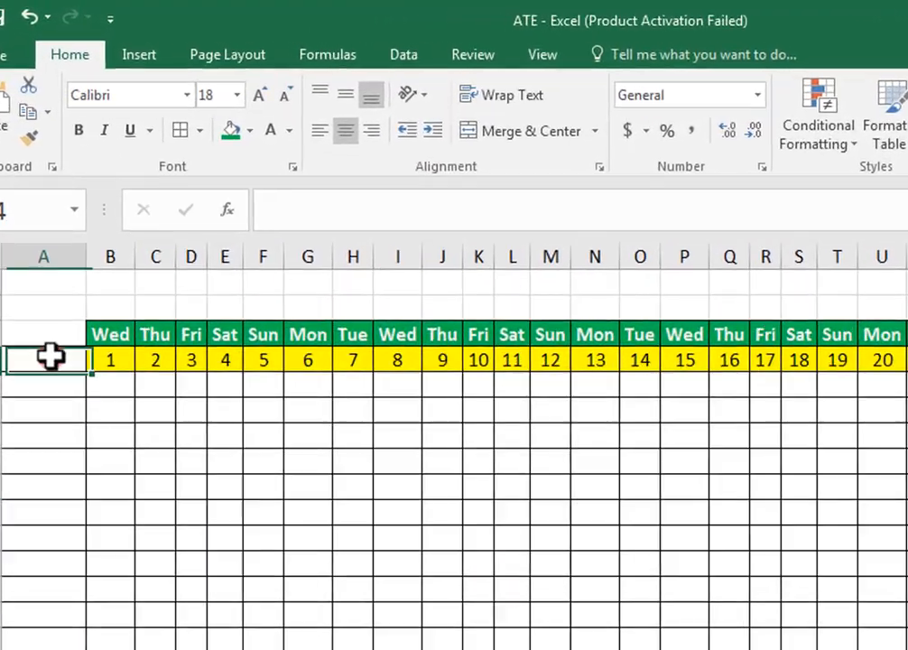
- Enter the heading "Name" in A4, beside the day numbers
click(58, 245)
text(Name)
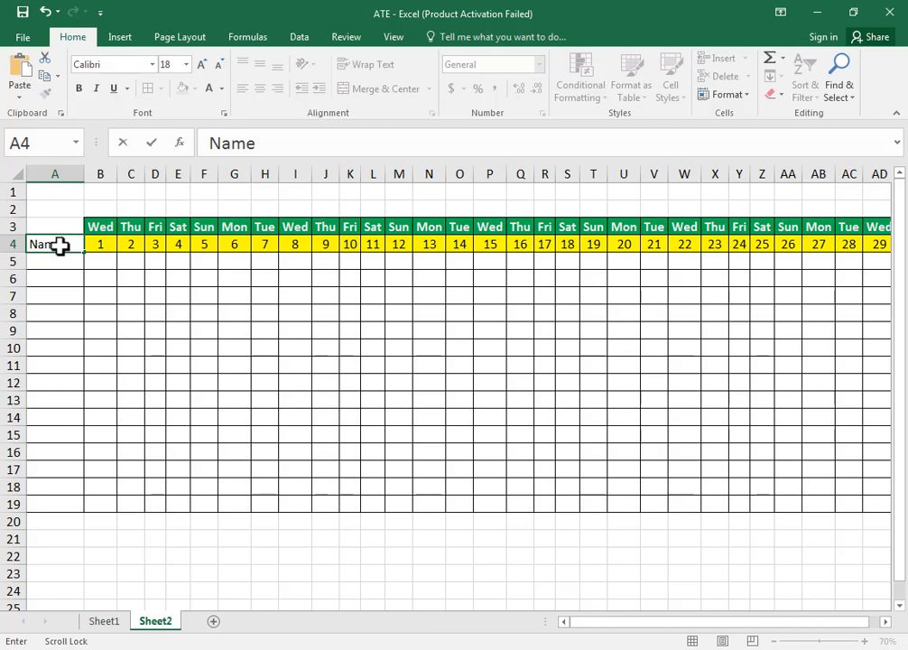
click(107, 290)
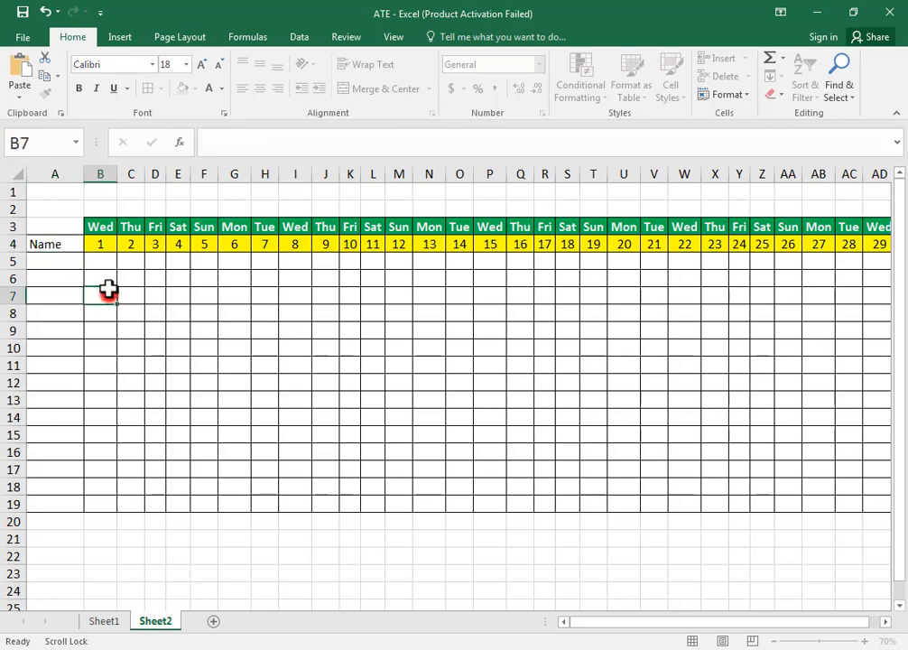
- Insert a new column before the Name column and enter the heading "S/L" in A4
right_click(48, 177)
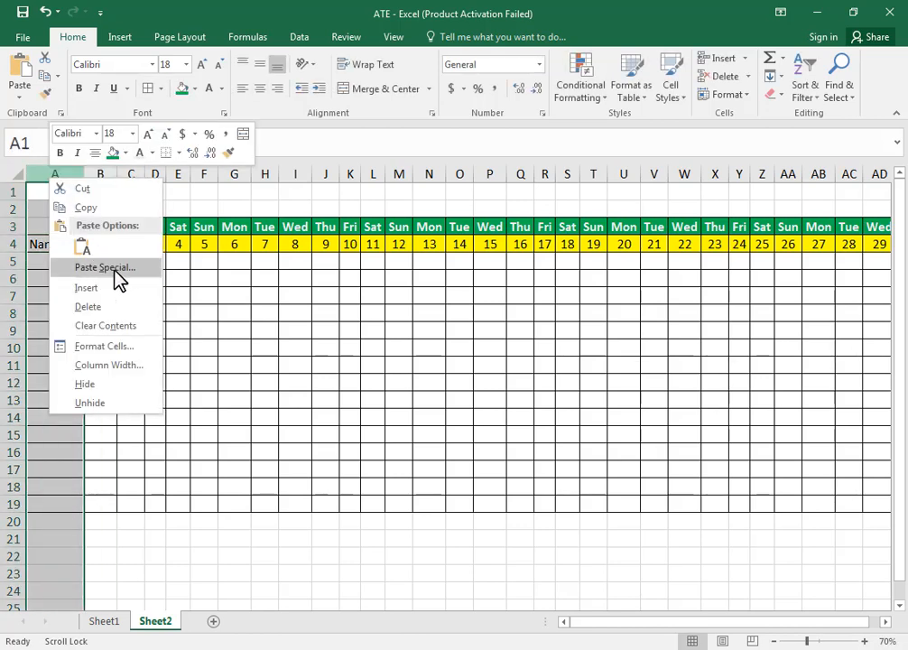
click(91, 288)
click(60, 246)
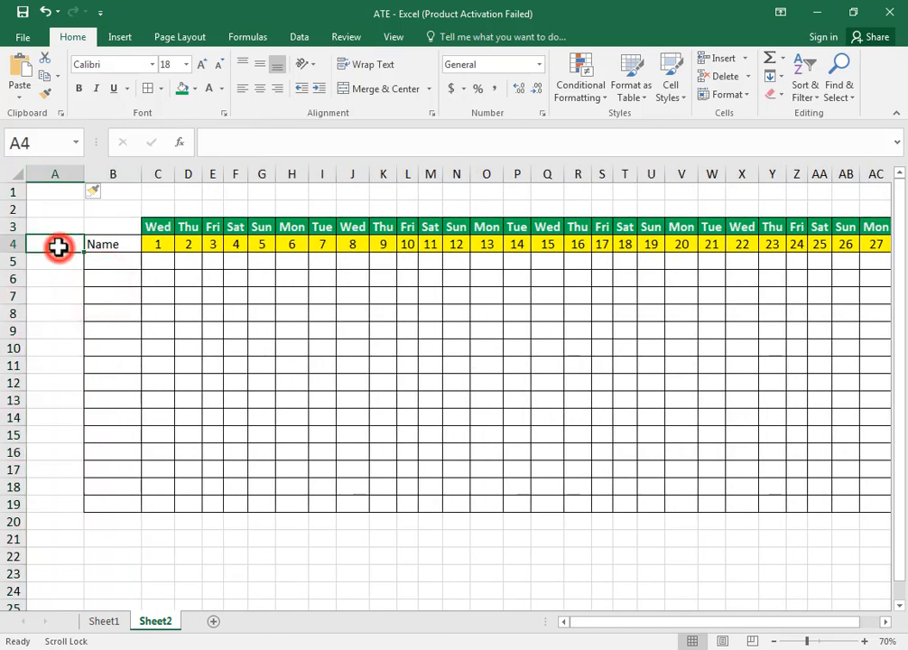
text(S/L)
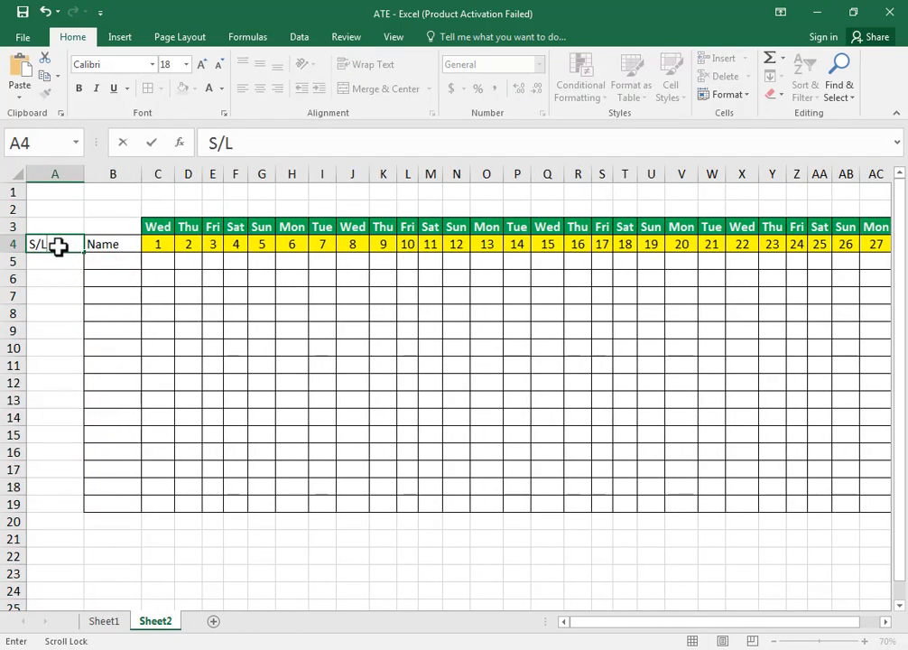
click(125, 269)
- Fill the S/L and Name headings in A4:B4 with yellow
drag(58, 246, 114, 245)
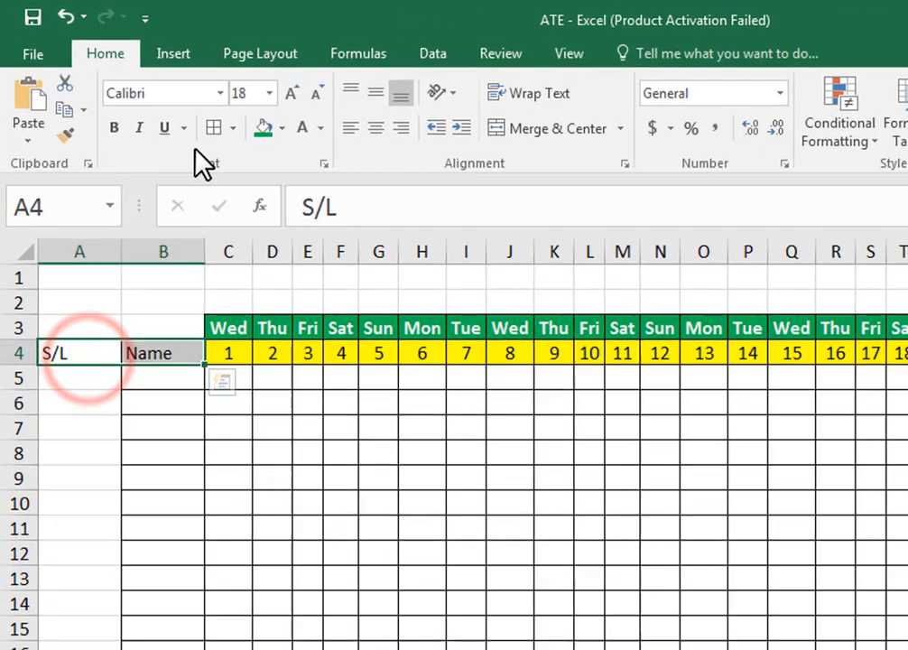
click(282, 128)
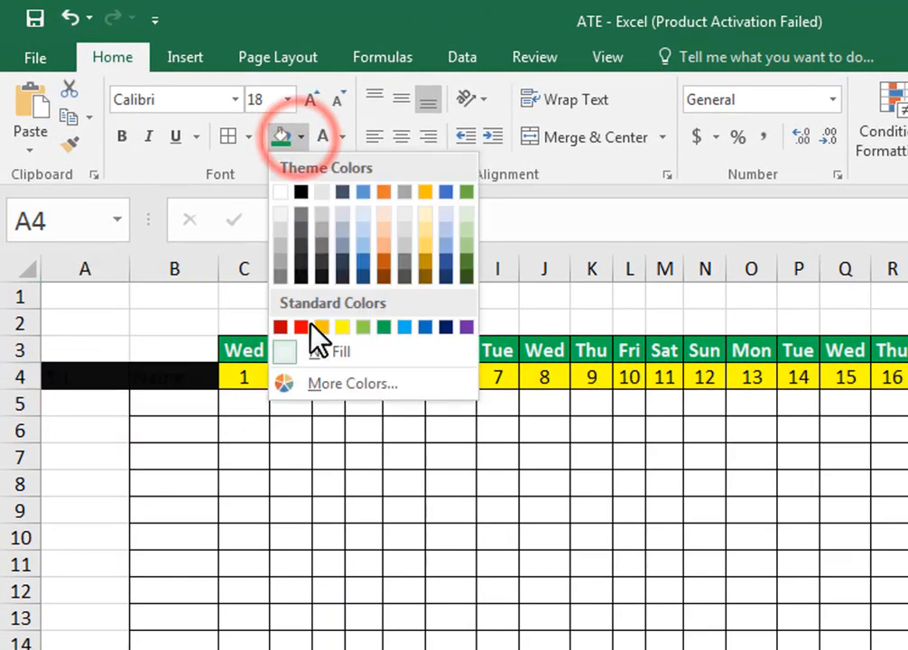
click(343, 327)
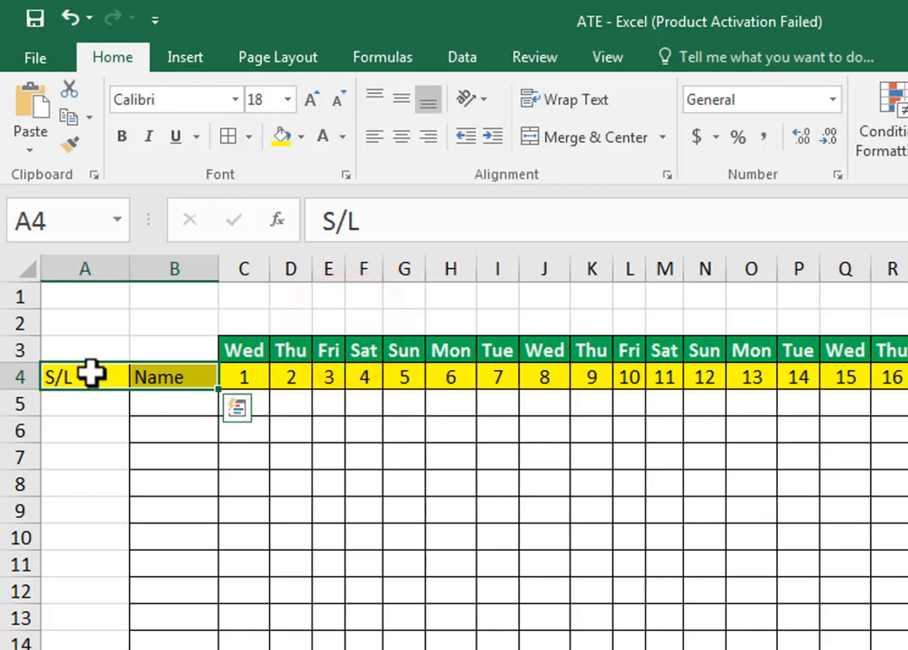
- Apply borders to every cell in A4:B19 and make that range bold
drag(90, 373, 176, 649)
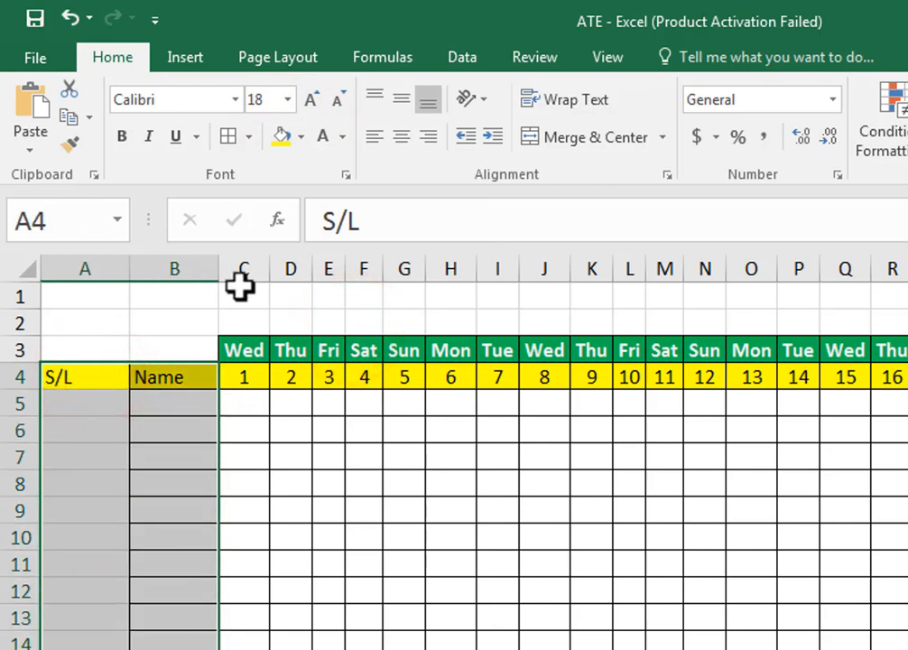
click(224, 133)
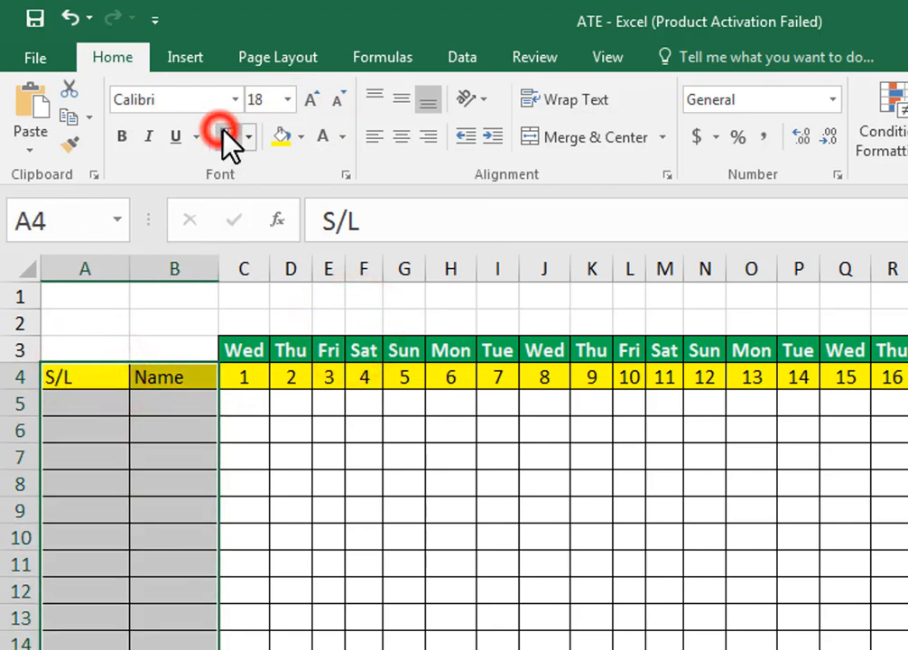
click(124, 138)
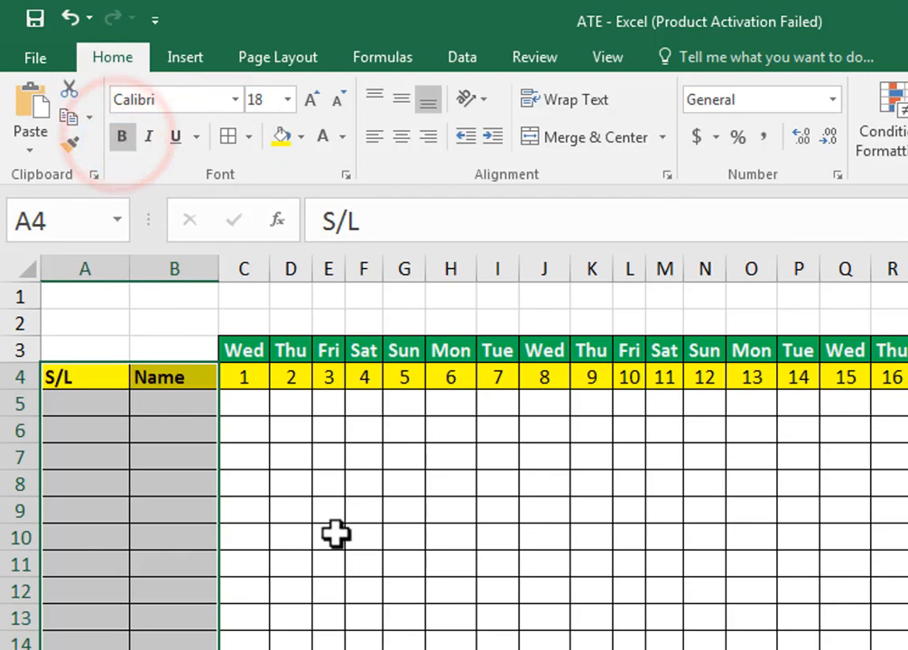
click(329, 536)
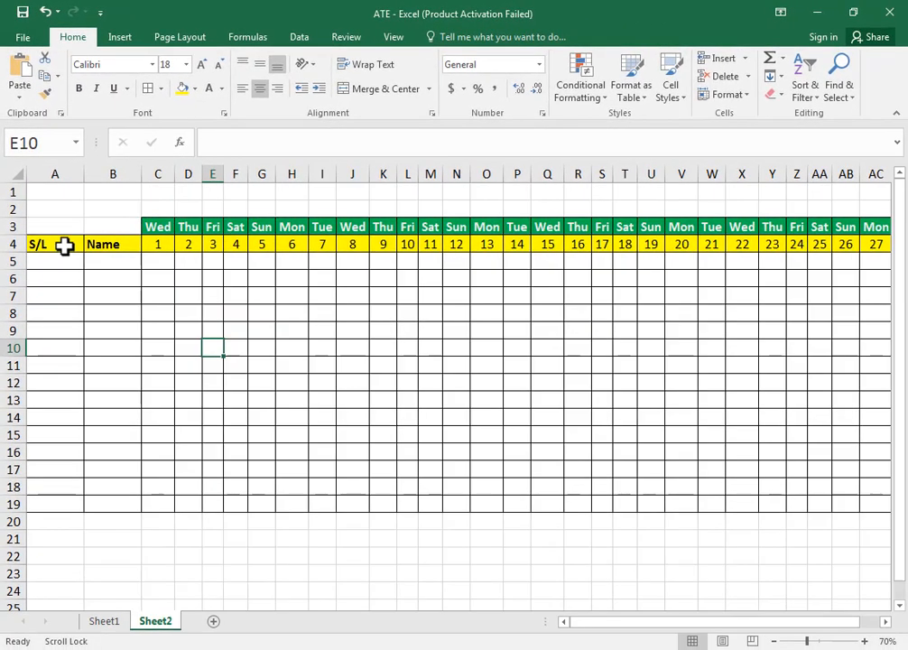
- Centre the S/L and Name headings in A4:B4 horizontally and align them to the middle vertically
drag(95, 360, 159, 360)
click(260, 89)
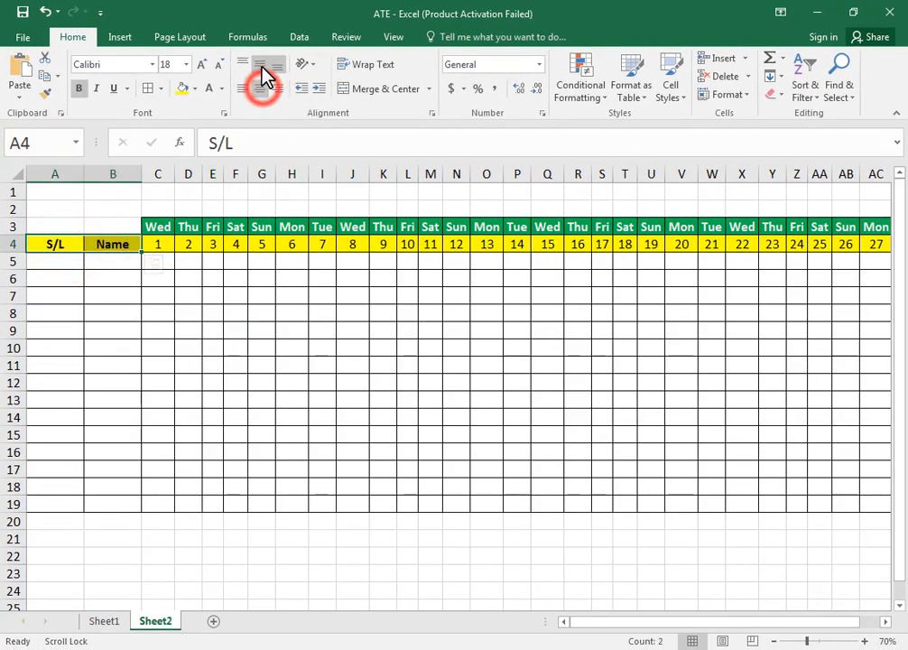
click(261, 65)
click(315, 345)
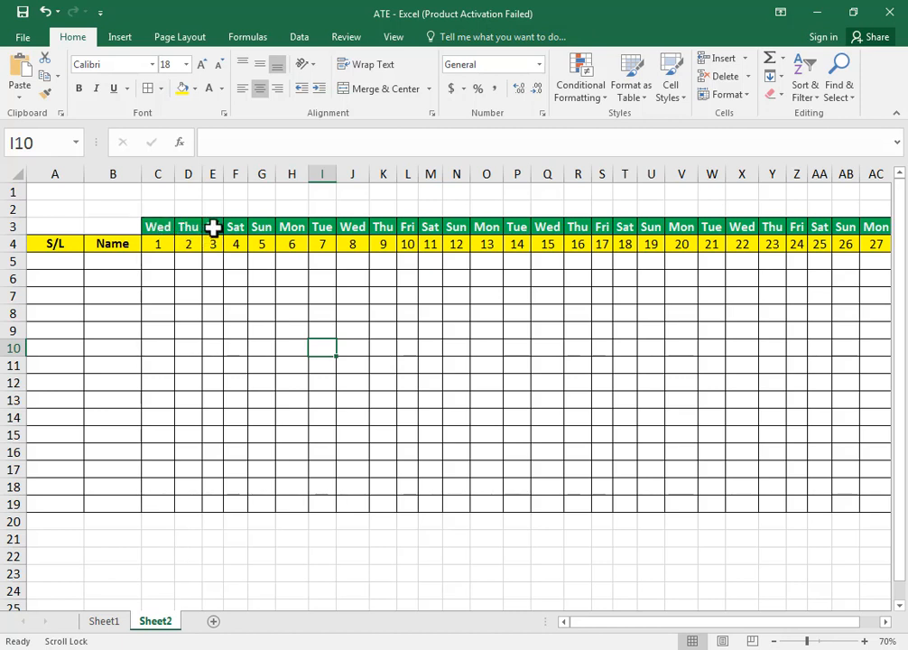
- Try a red fill on the first Friday column, E3:E19, and undo it
drag(213, 229, 215, 487)
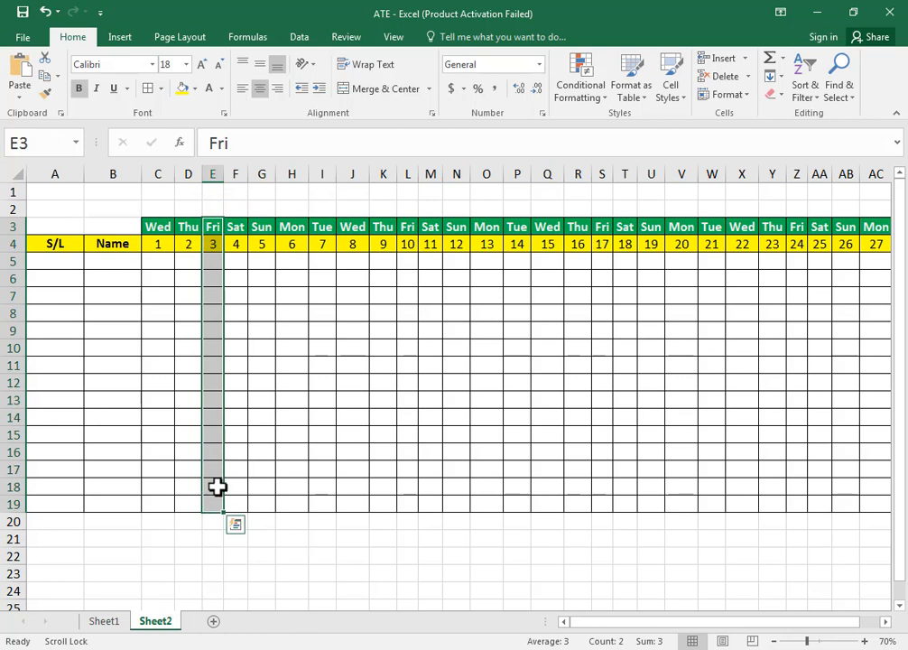
click(194, 89)
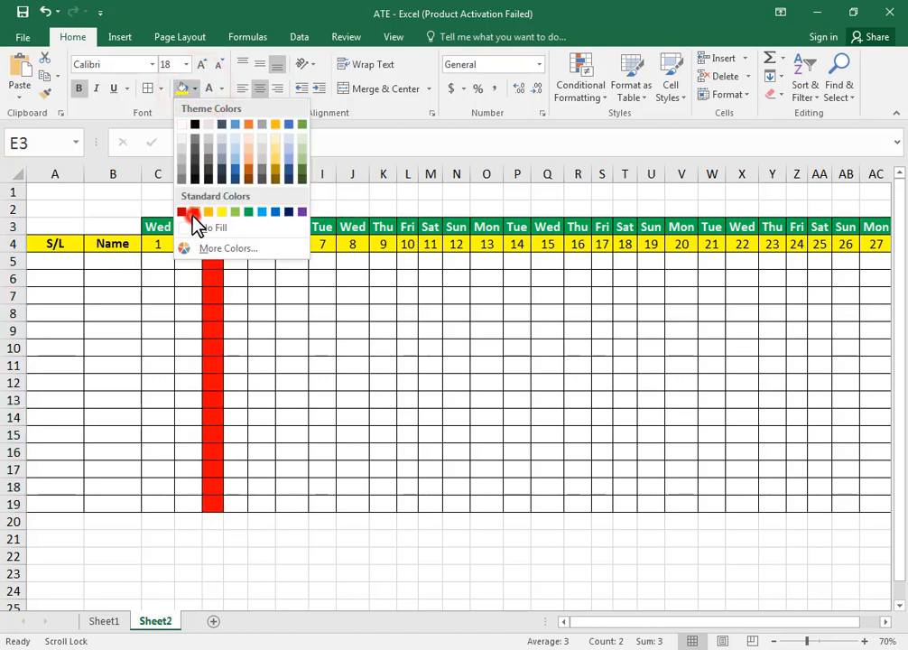
click(194, 213)
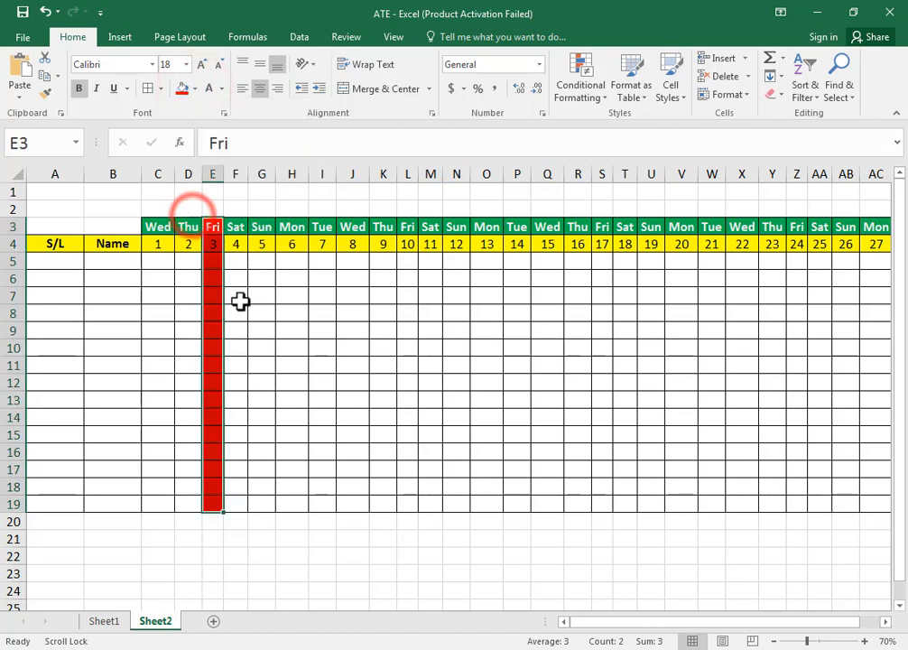
key(ctrl+q)
click(417, 352)
key(ctrl+z)
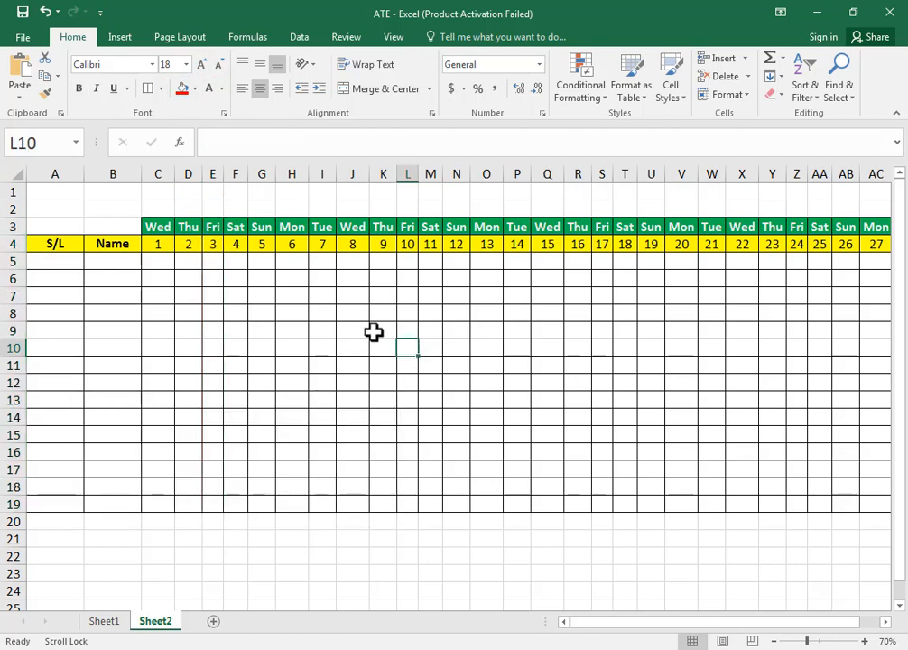
click(353, 331)
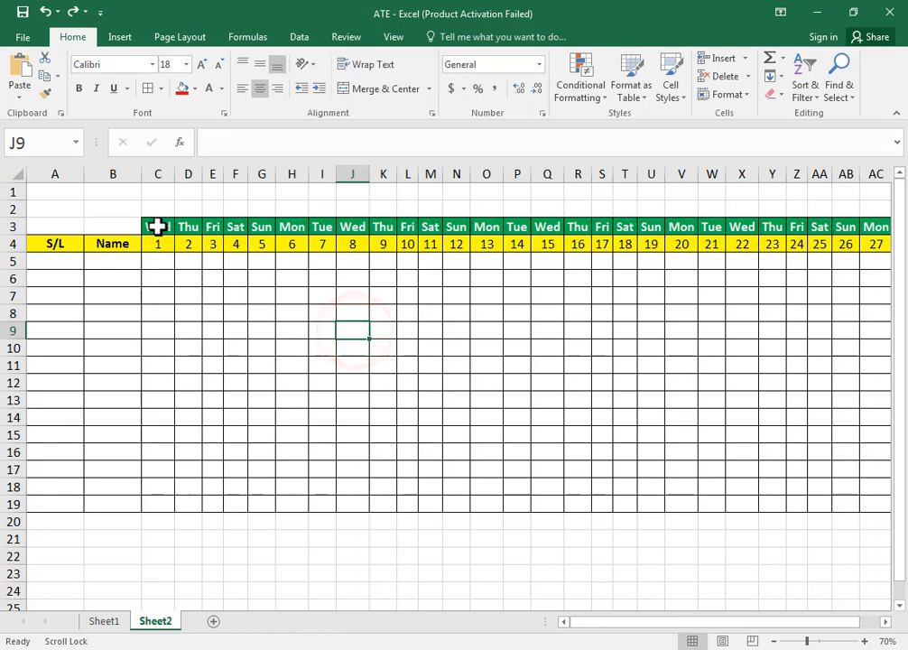
- Set up an Equal To highlight rule for "Fri" on the weekday names in C3:AF3
drag(156, 226, 858, 232)
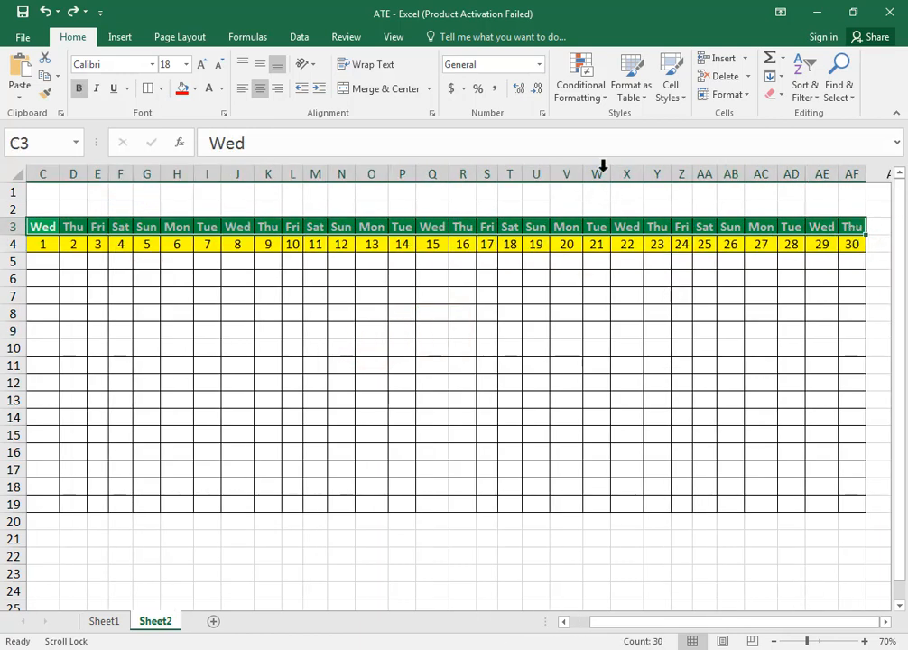
click(595, 103)
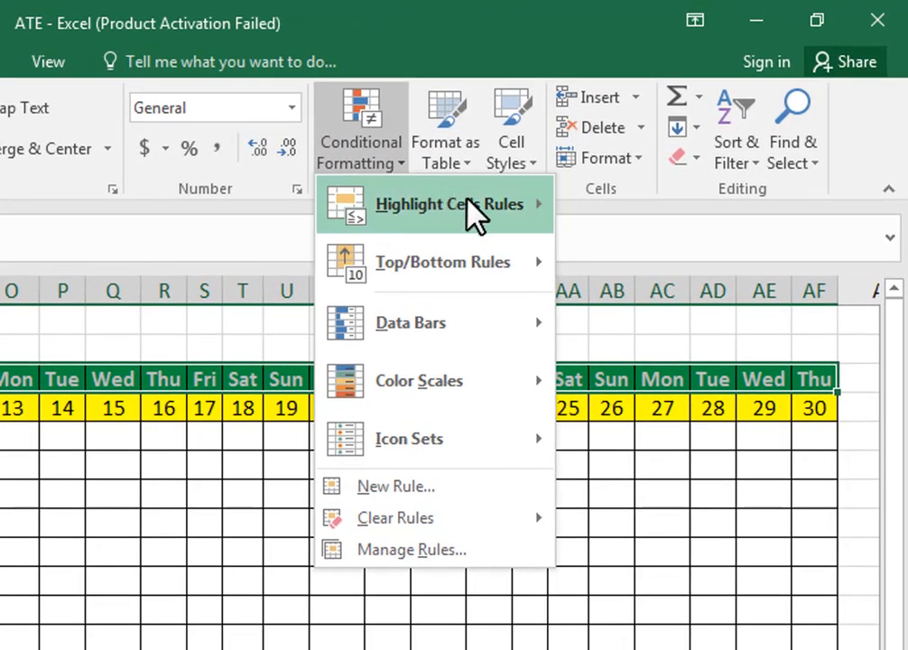
mouse_move(512, 217)
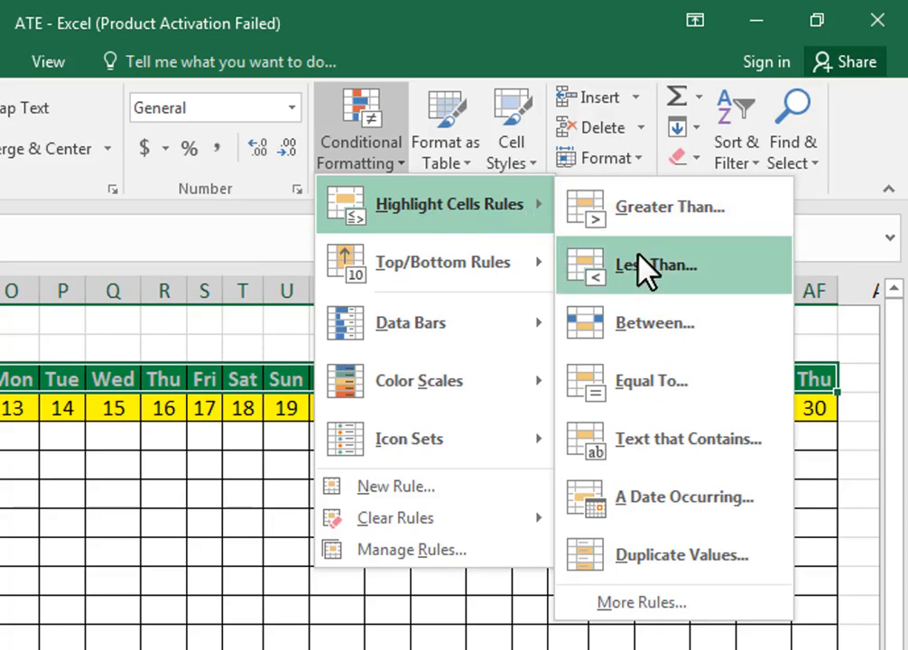
click(661, 381)
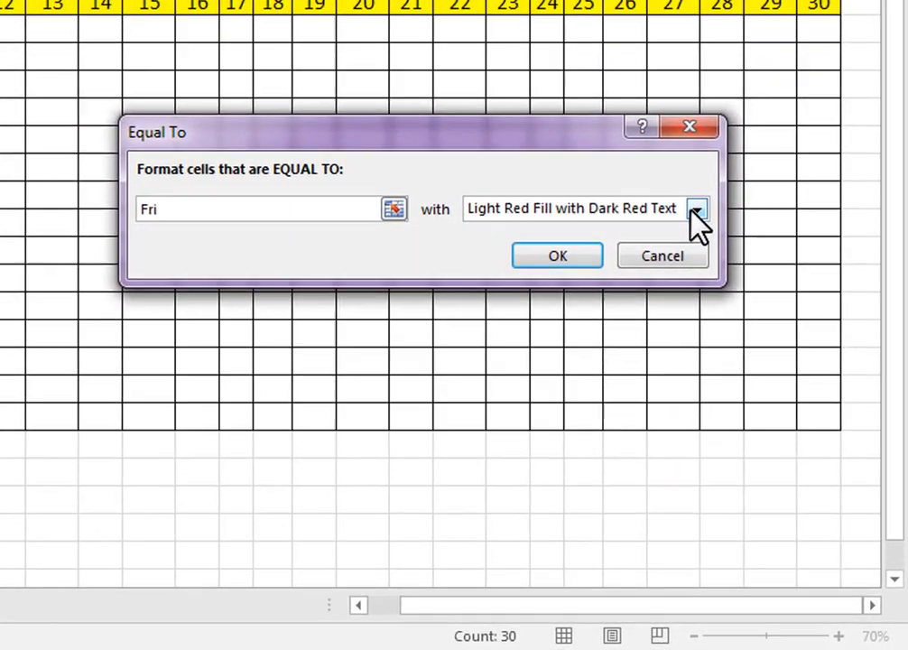
- Give the "Fri" highlight rule a custom format with a red fill and apply the rule
click(775, 373)
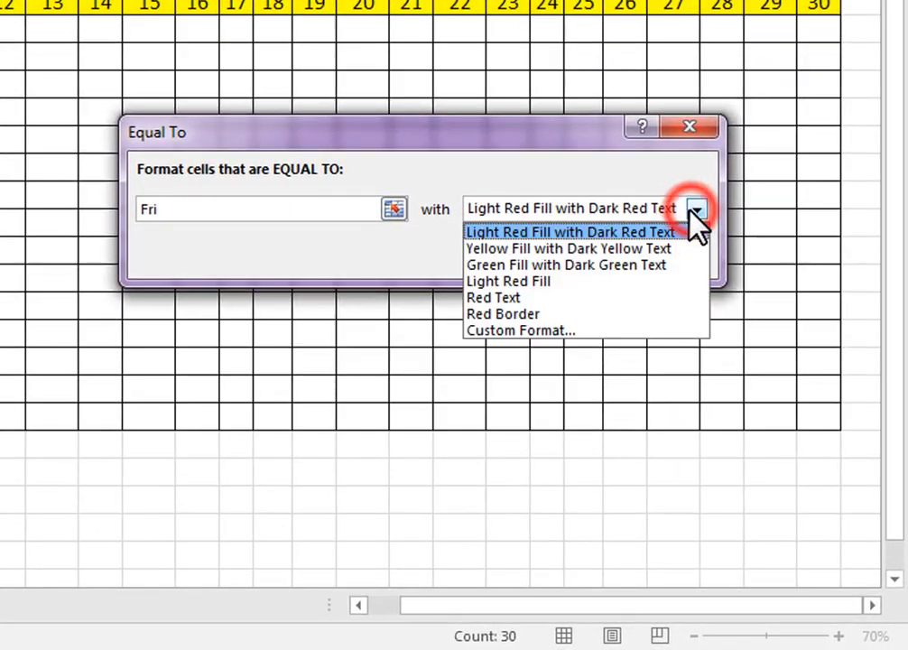
click(568, 332)
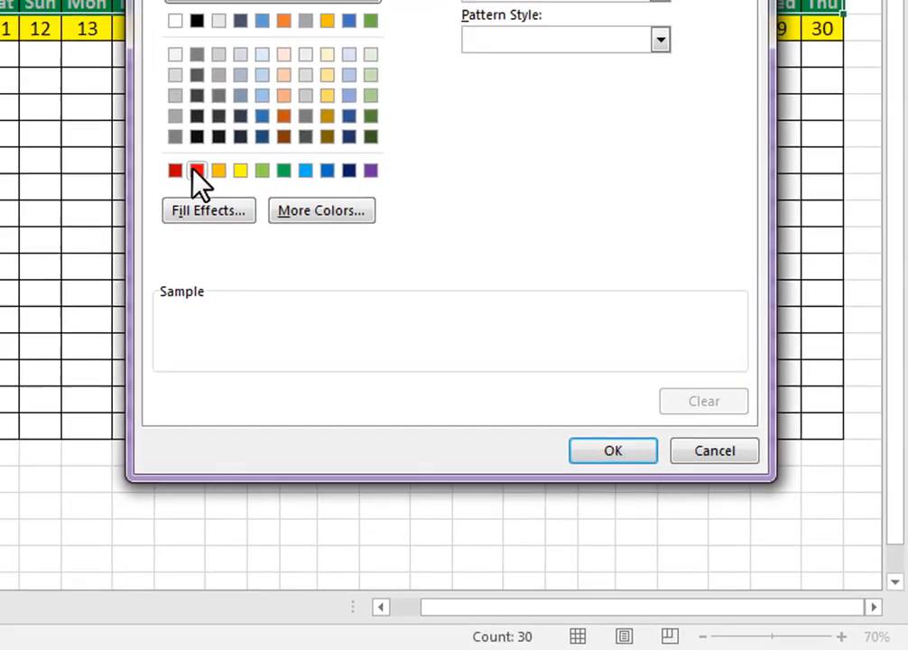
click(167, 150)
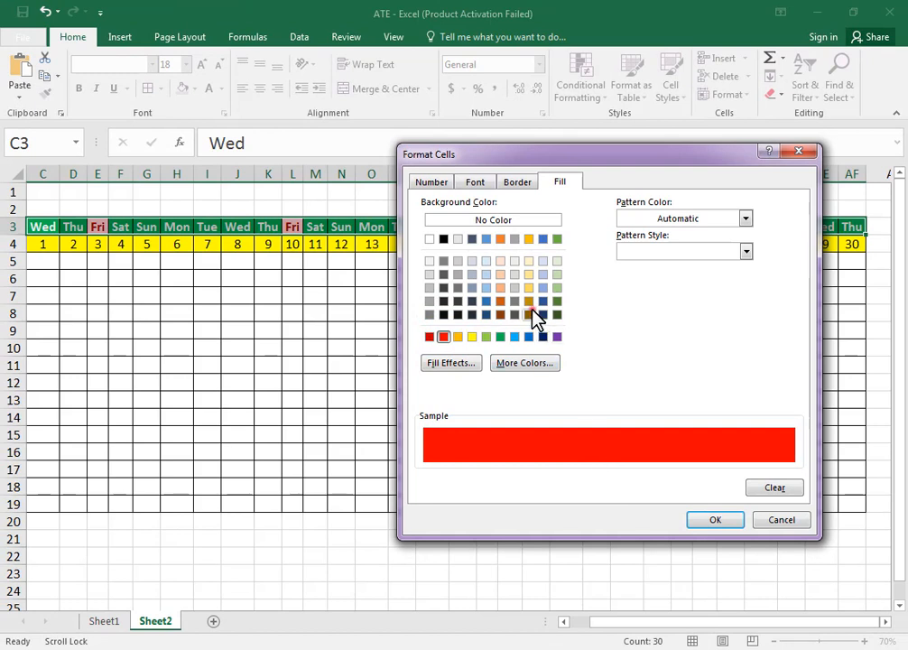
click(530, 313)
click(472, 300)
click(444, 337)
click(726, 522)
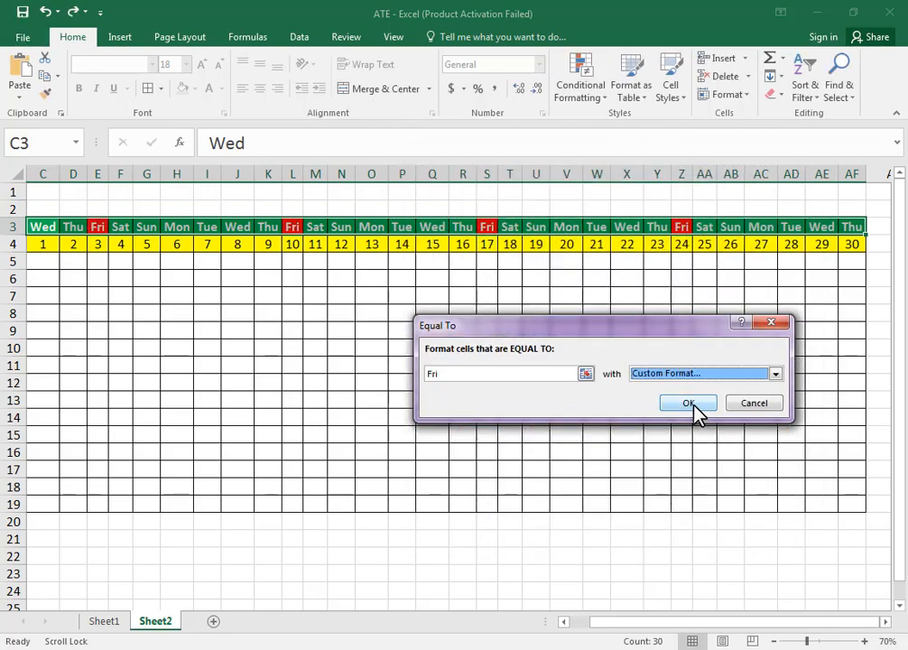
click(691, 404)
click(350, 346)
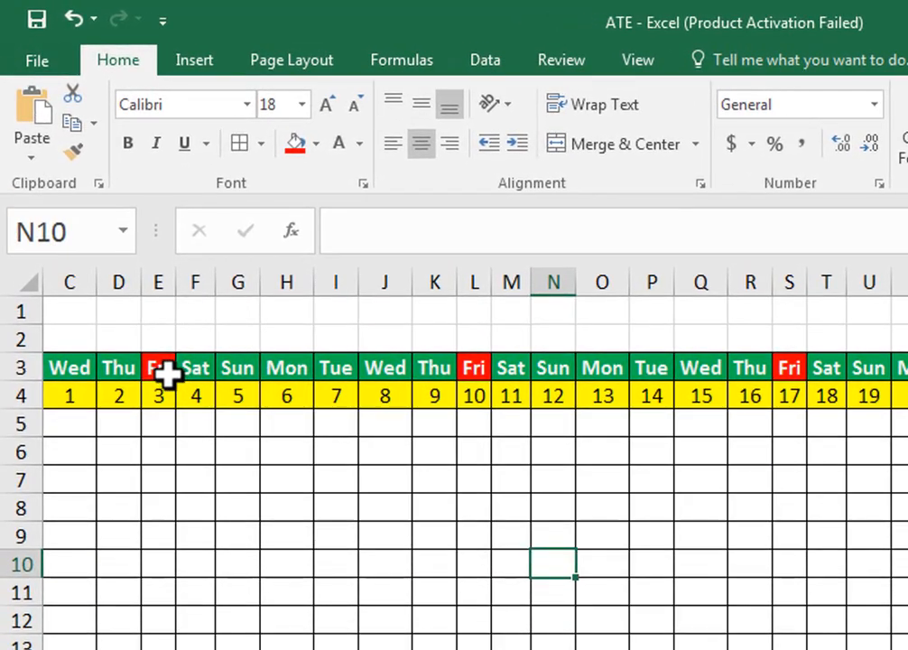
- Fill the four Friday columns red from row 3 to row 19: E, L, S and Z
drag(168, 374, 159, 646)
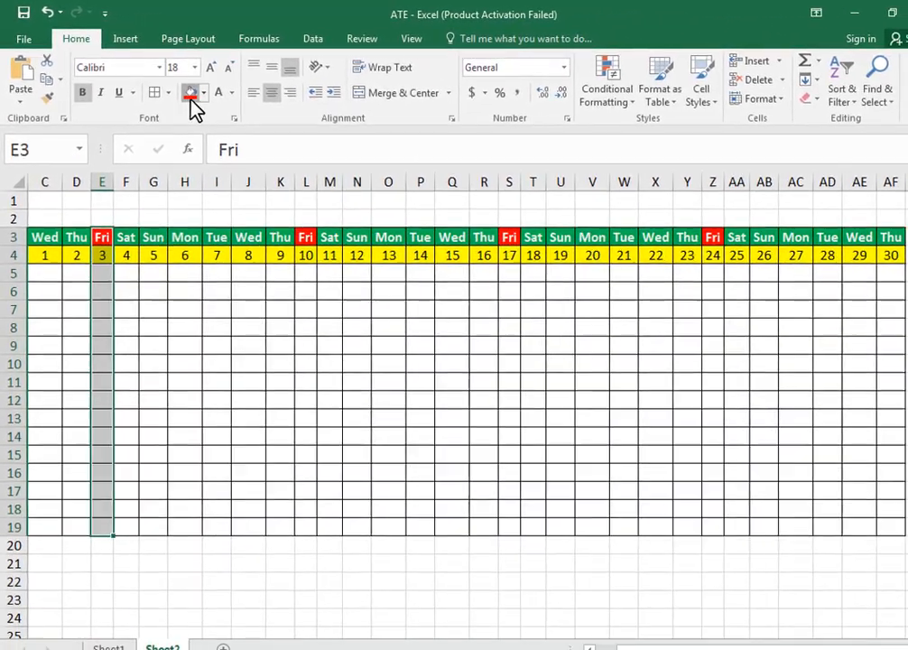
click(191, 95)
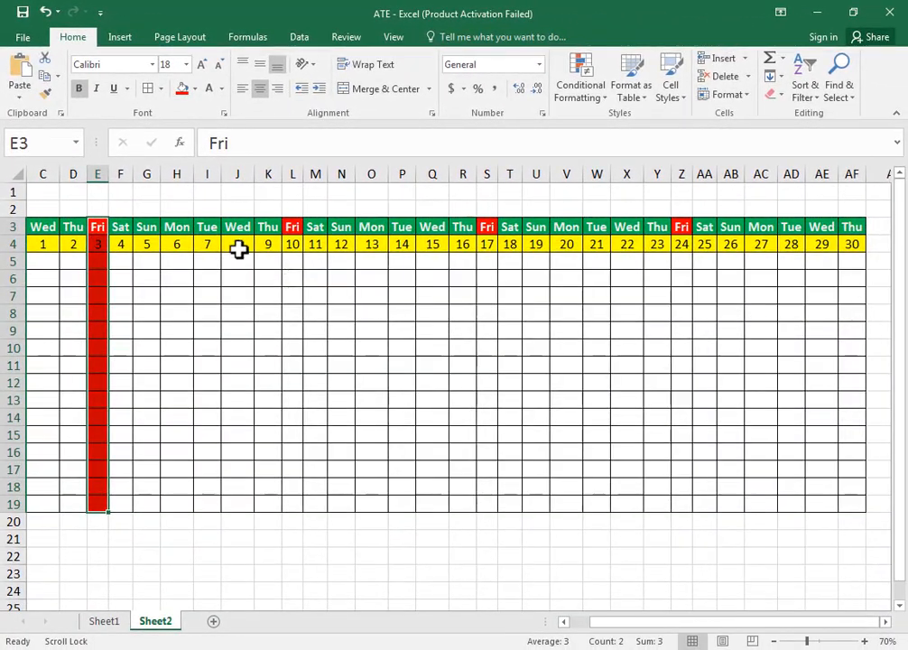
drag(293, 227, 296, 508)
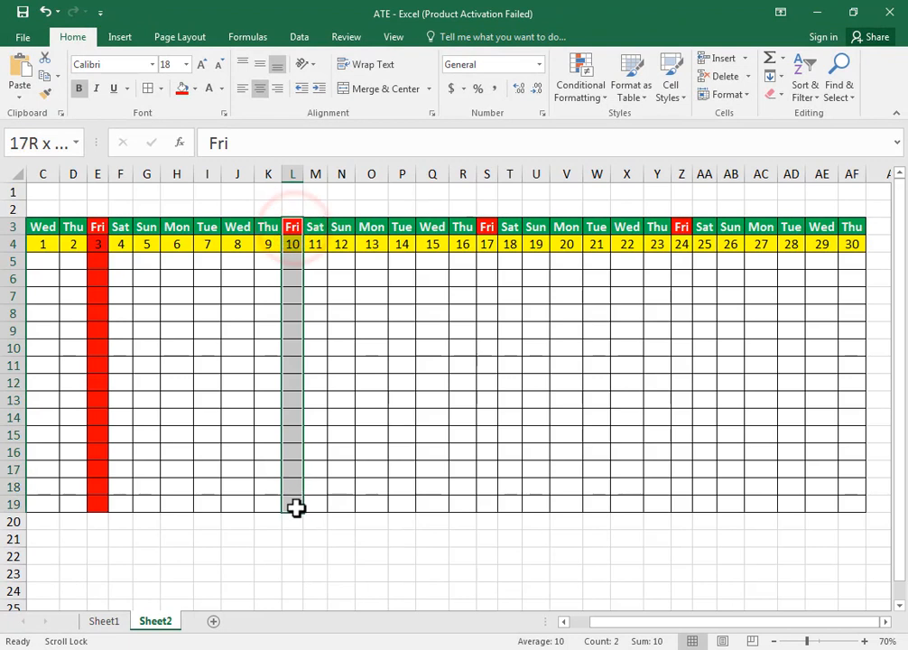
click(183, 94)
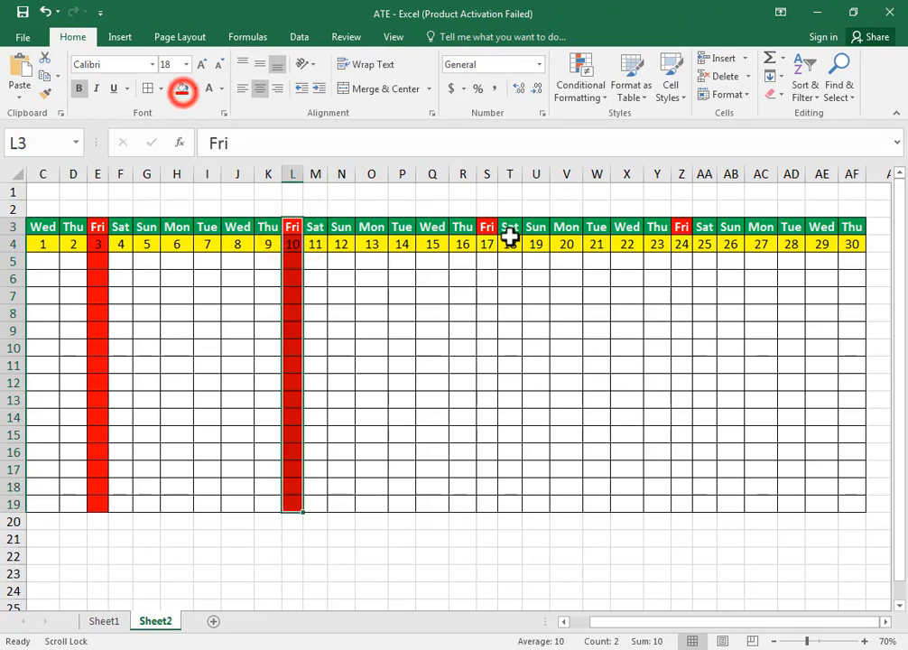
drag(487, 226, 477, 501)
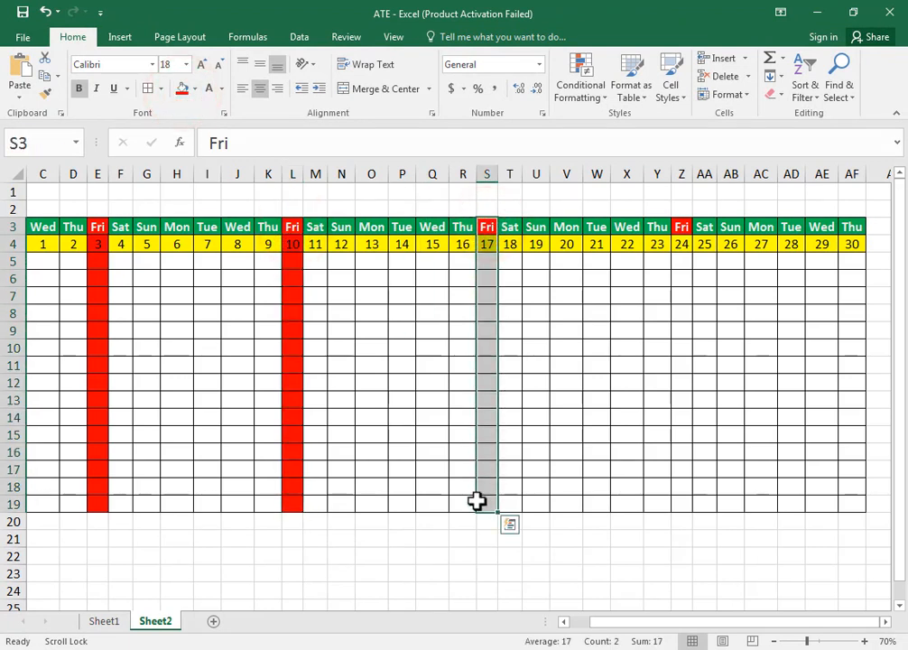
click(184, 94)
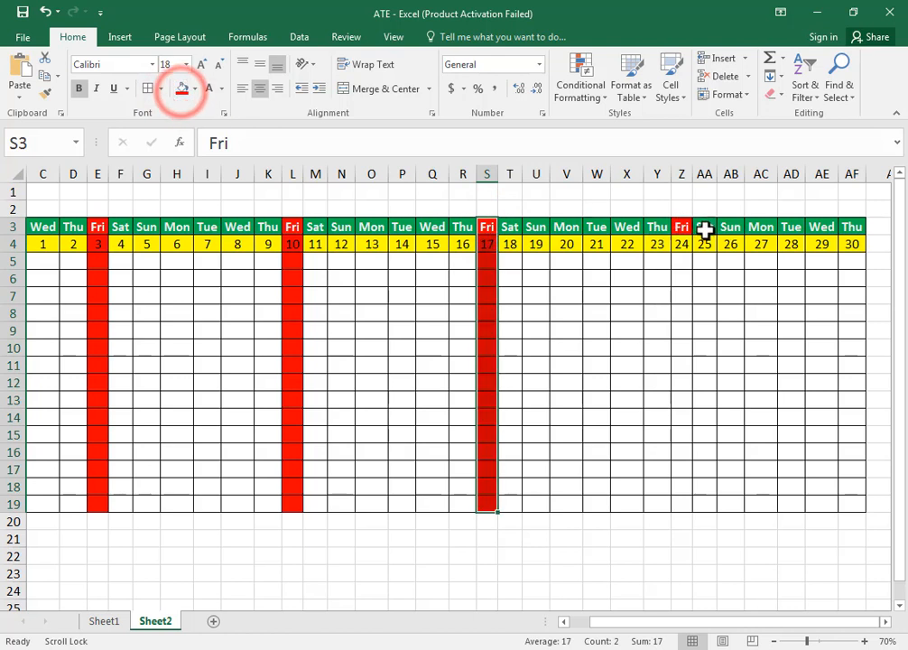
drag(692, 232, 686, 497)
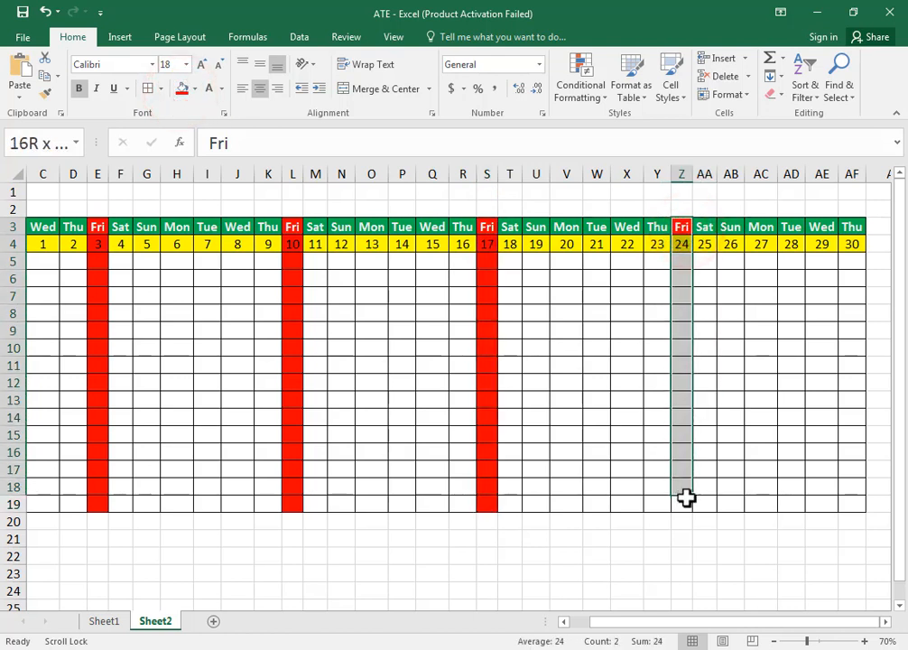
click(182, 90)
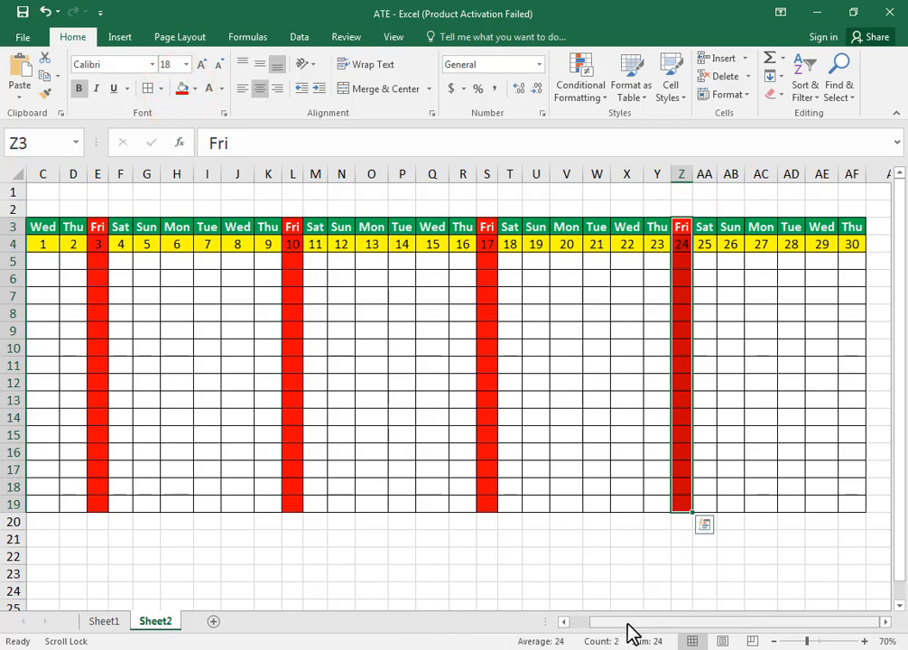
drag(629, 622, 611, 621)
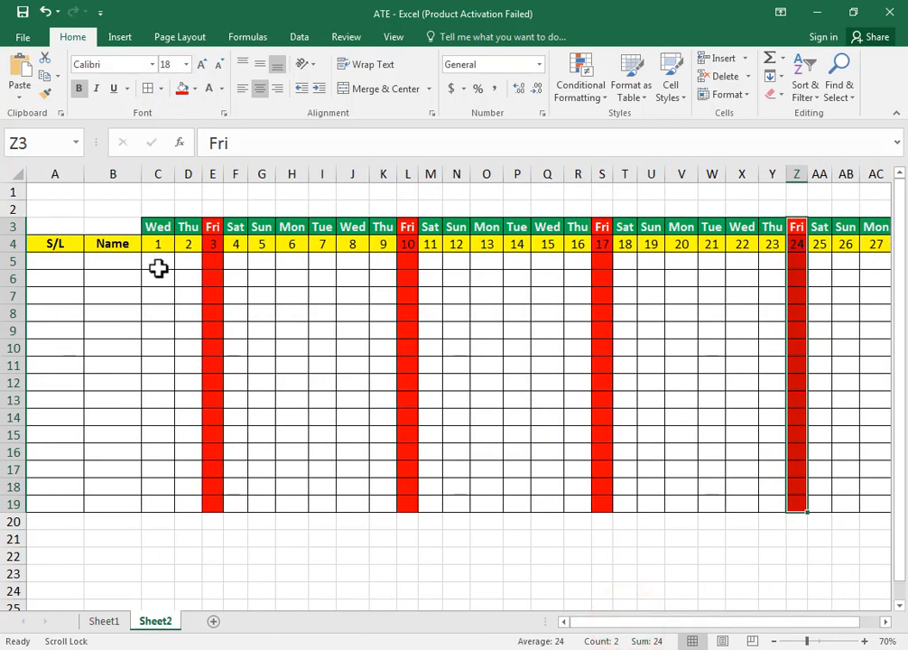
- Enter the first two serial numbers, 1 in A5 and 2 in A6
click(158, 263)
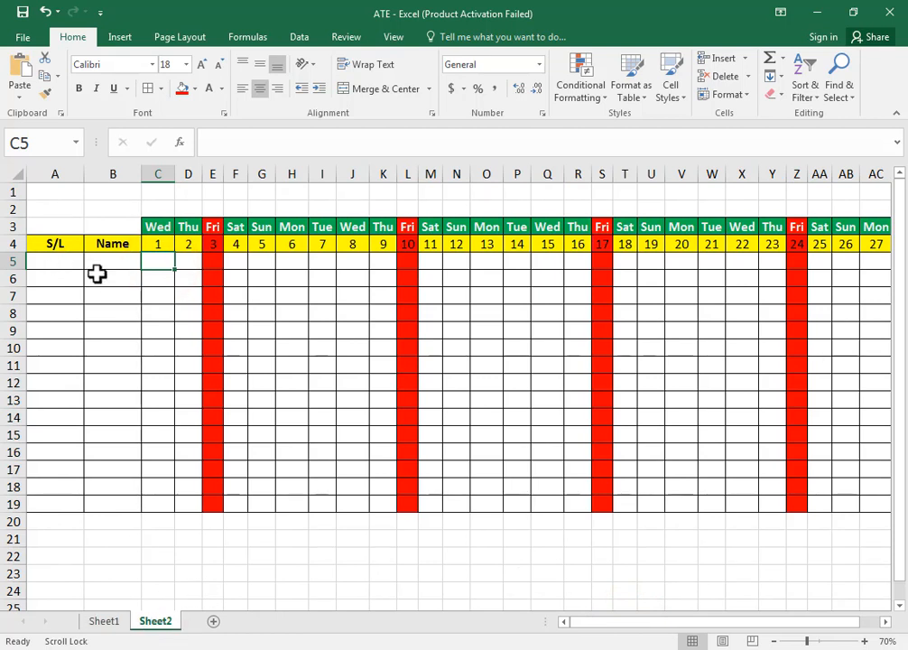
click(63, 261)
text(1)
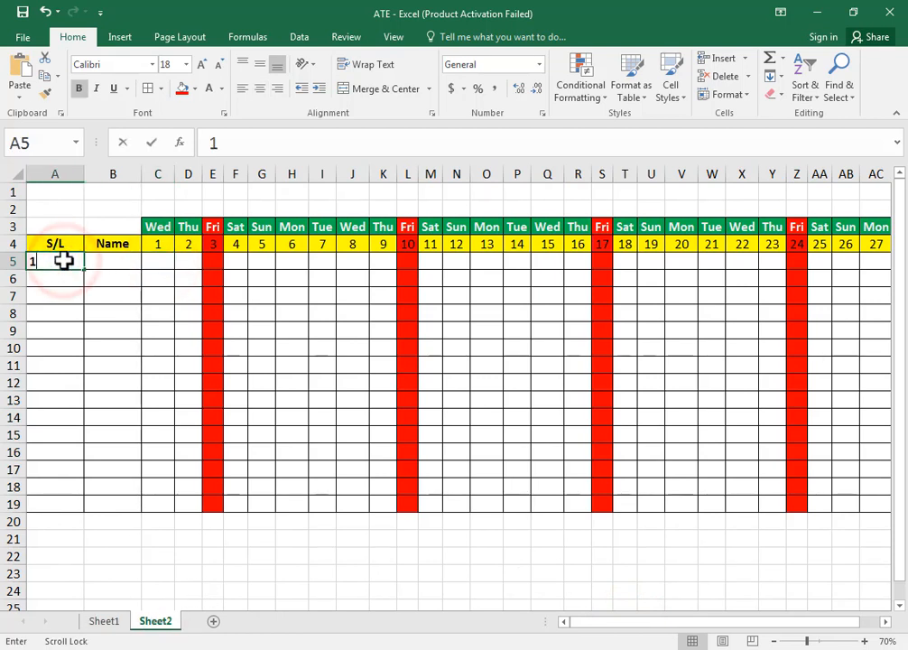
key(Return)
text(2)
key(Return)
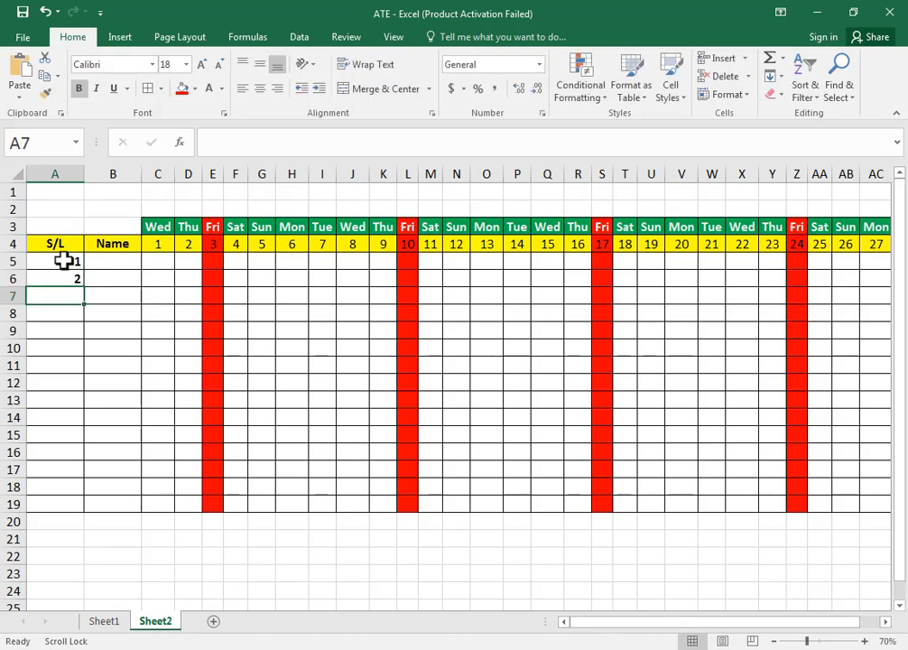
- Centre column A horizontally and vertically, and continue the serial numbers in A5:A6 down to 15 in A19
click(55, 174)
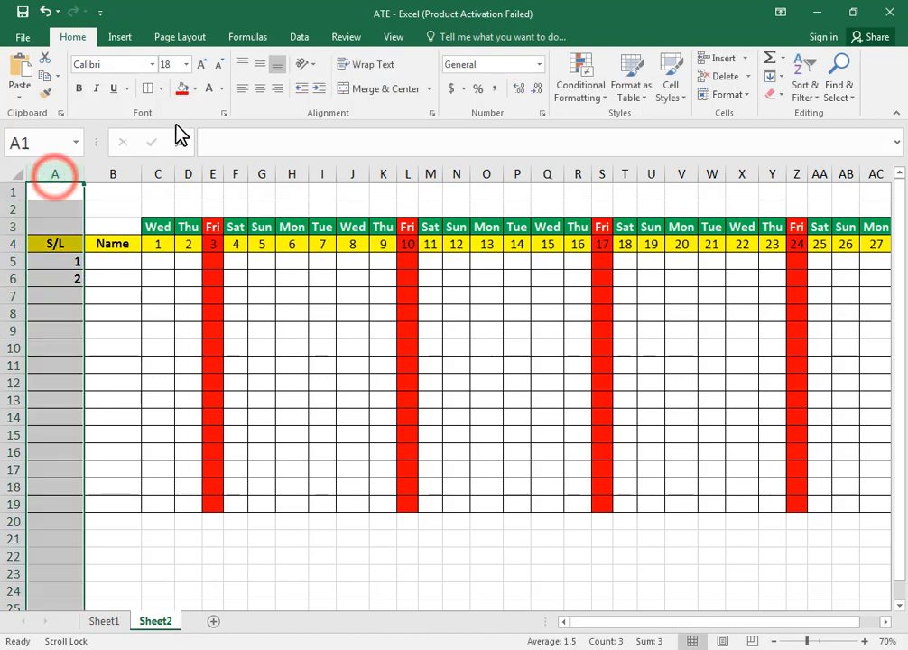
click(257, 88)
click(258, 64)
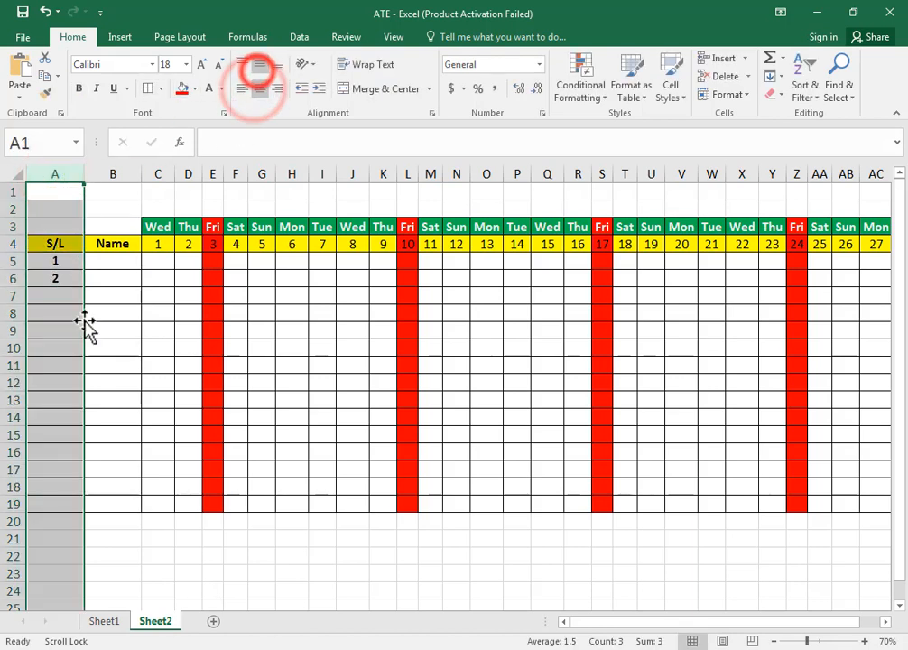
click(68, 263)
drag(67, 264, 70, 280)
drag(85, 333, 93, 515)
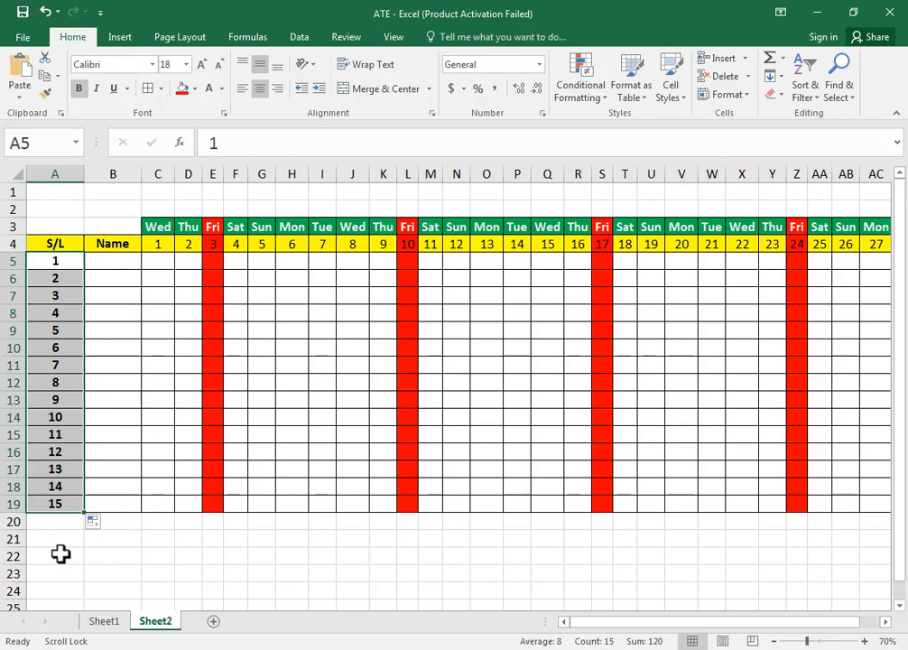
scroll(71, 532, down, 2)
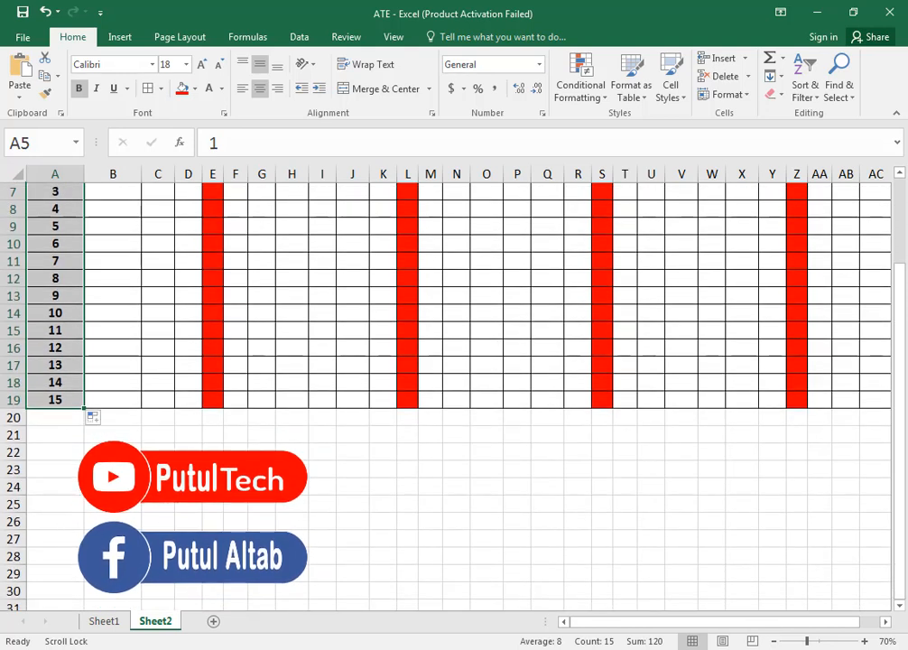
scroll(112, 278, up, 2)
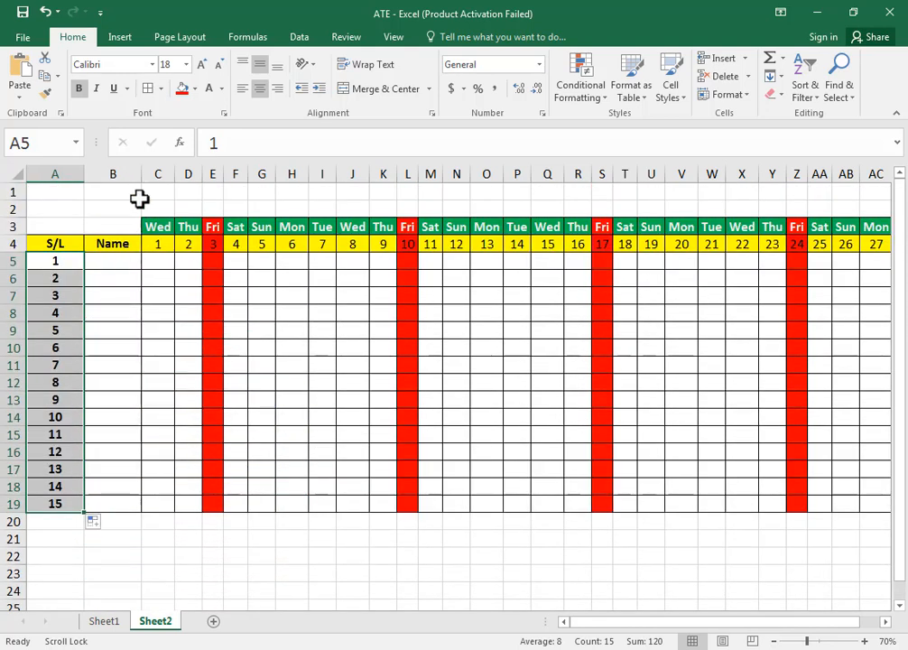
- Widen the Name column and copy the names in B4:B22 of Sheet1 into Sheet2 starting at B5
drag(140, 174, 179, 172)
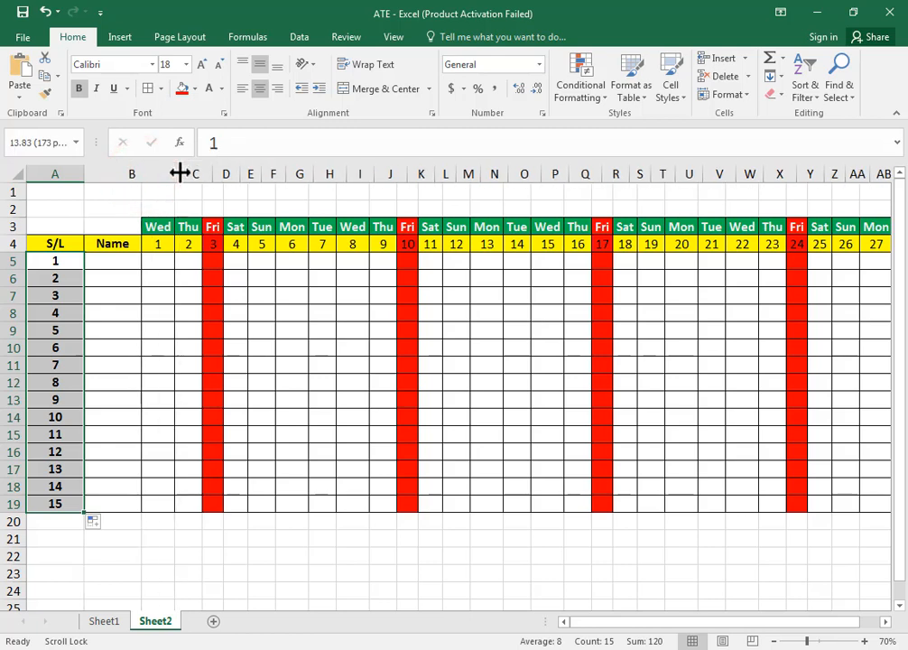
click(103, 623)
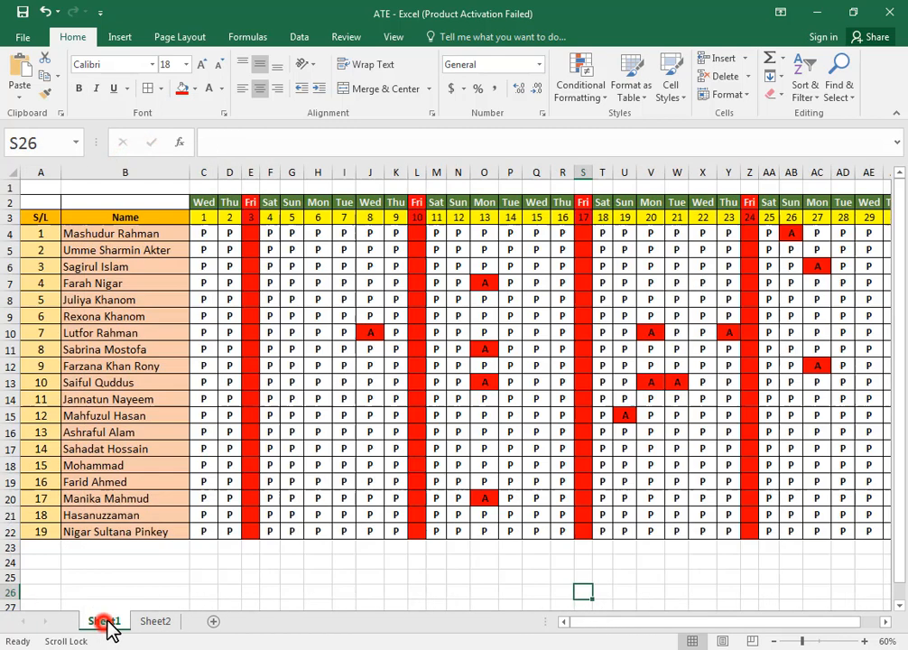
drag(144, 233, 152, 533)
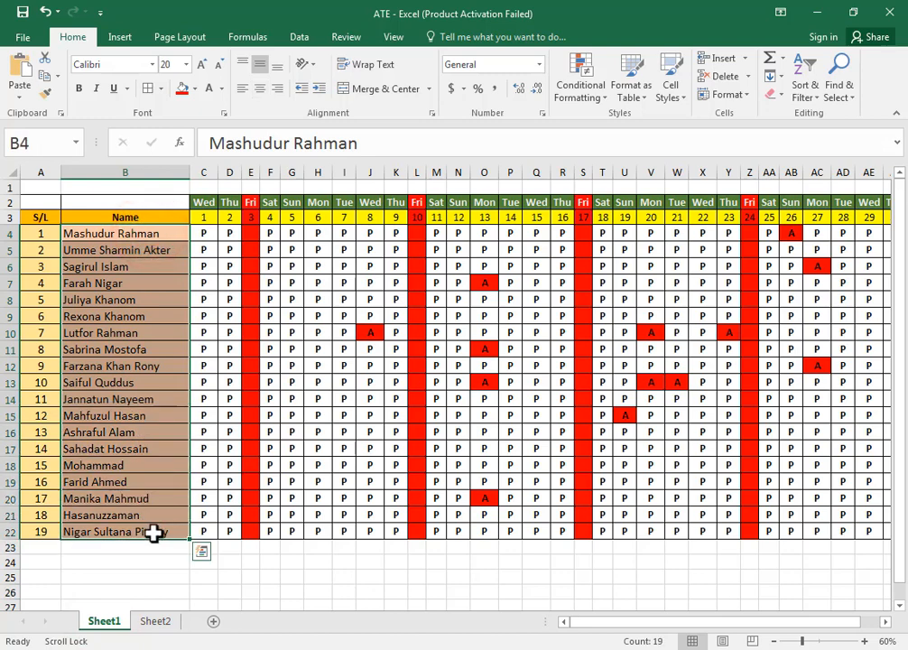
key(ctrl+c)
click(167, 622)
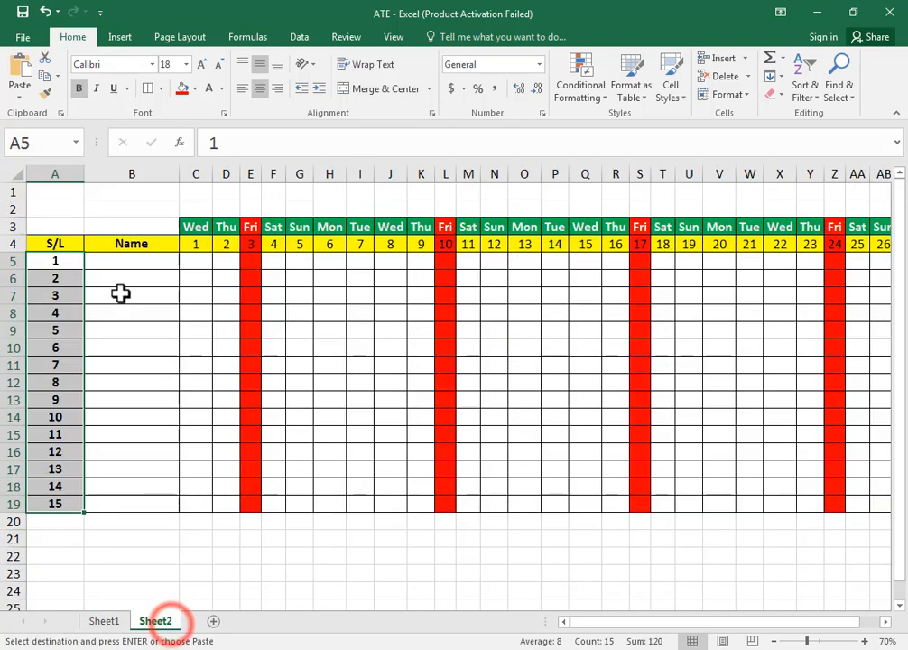
click(124, 265)
key(ctrl+v)
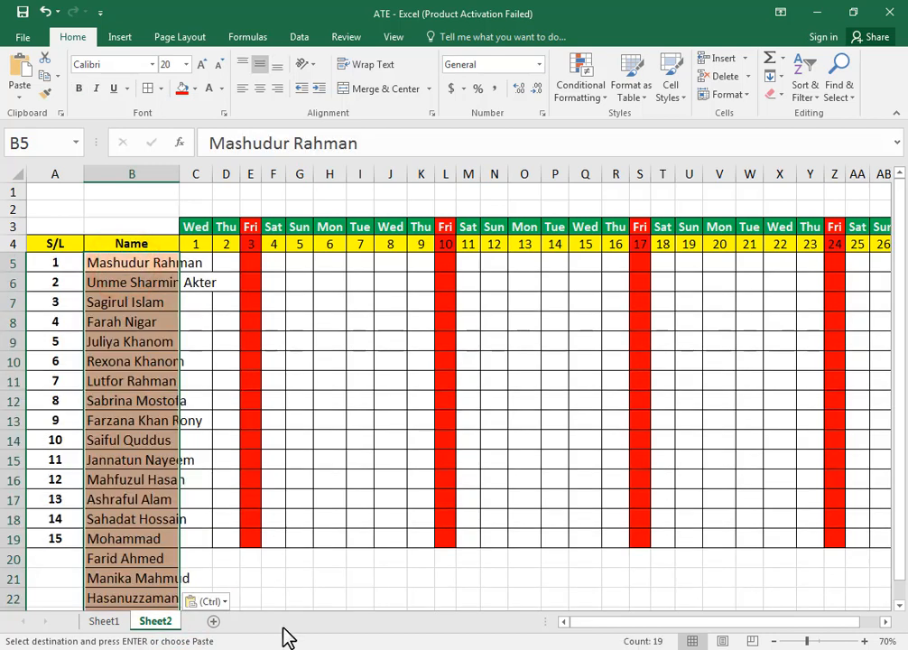
- Delete the surplus rows 20 to 25 below serial 15 and autofit the Name column to its longest name
click(296, 588)
drag(15, 559, 22, 587)
right_click(13, 548)
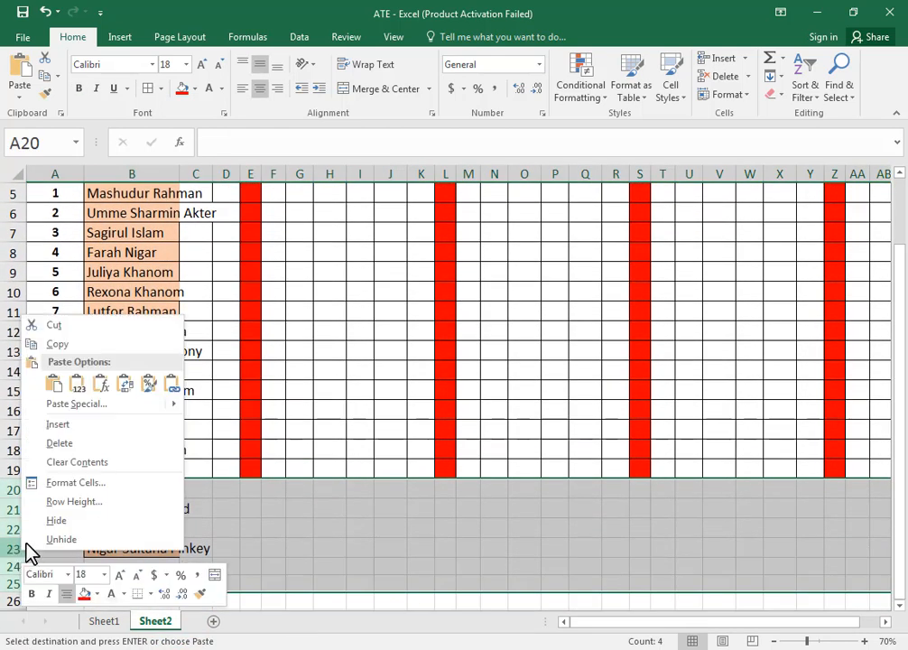
click(71, 459)
click(281, 547)
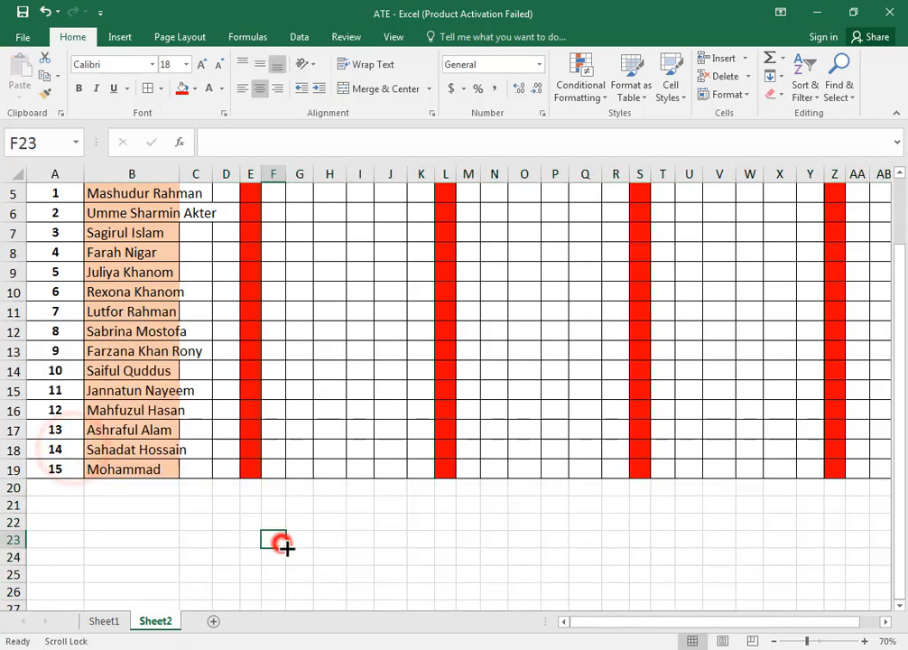
scroll(308, 395, up, 2)
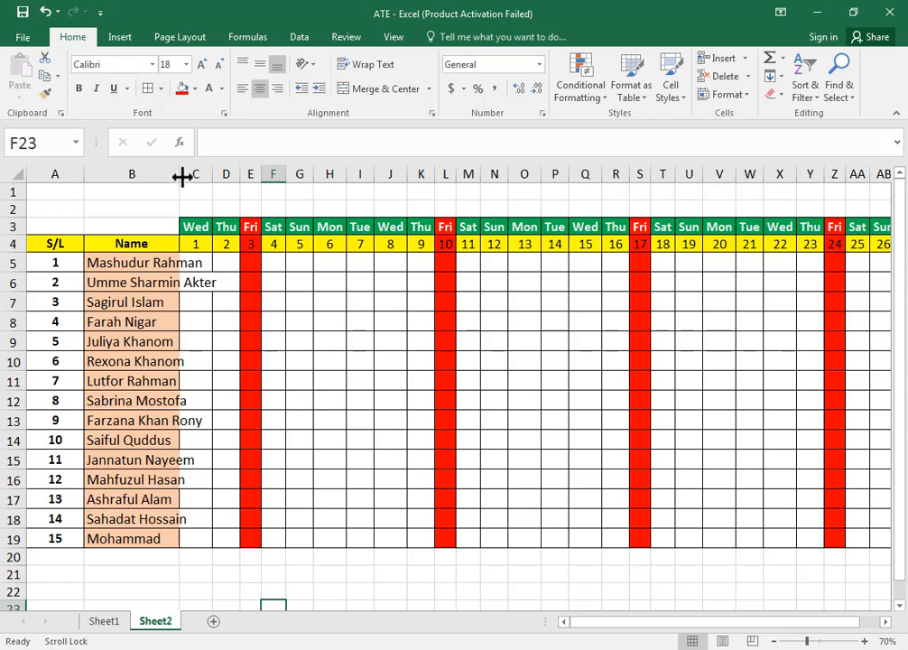
double_click(182, 176)
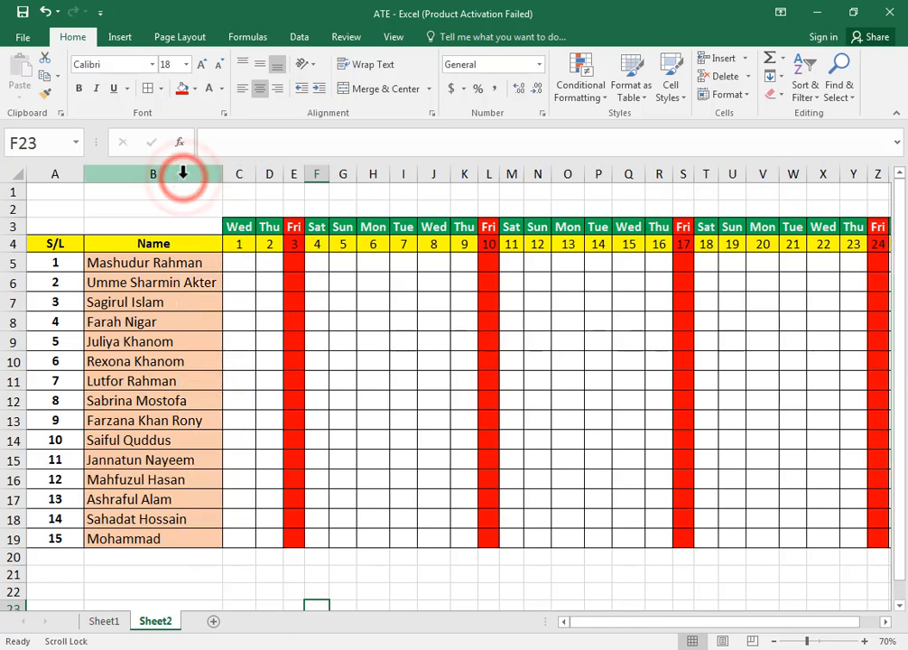
- Enter P in C5 for day 1 and fill it down to C19
click(237, 268)
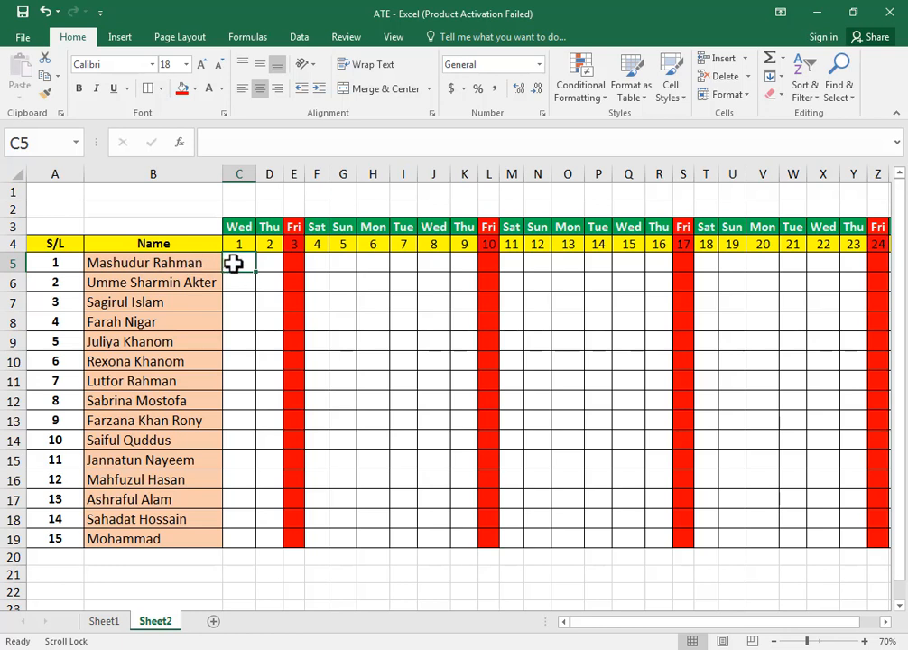
text(A)
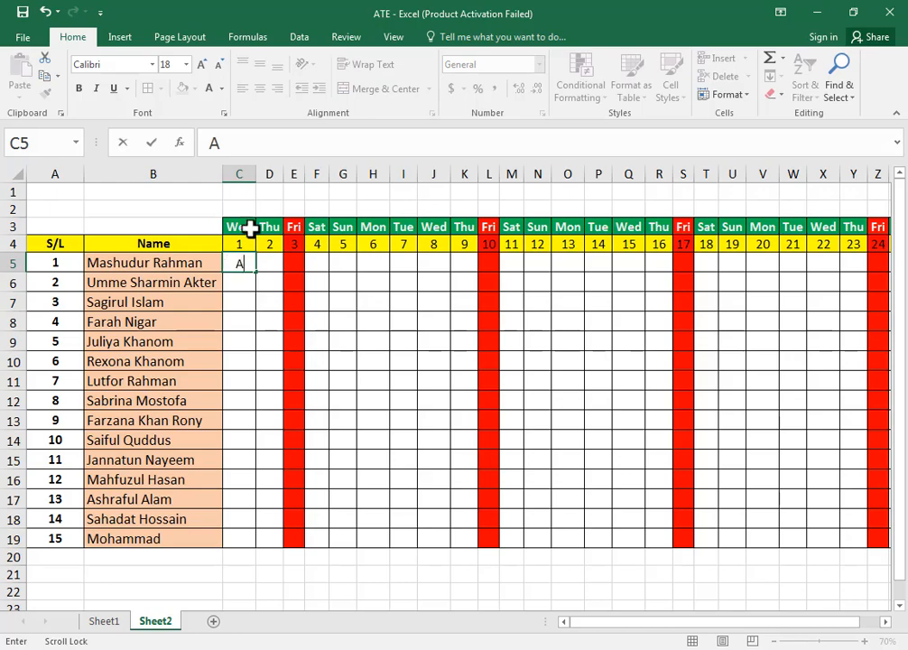
key(Escape)
text(P)
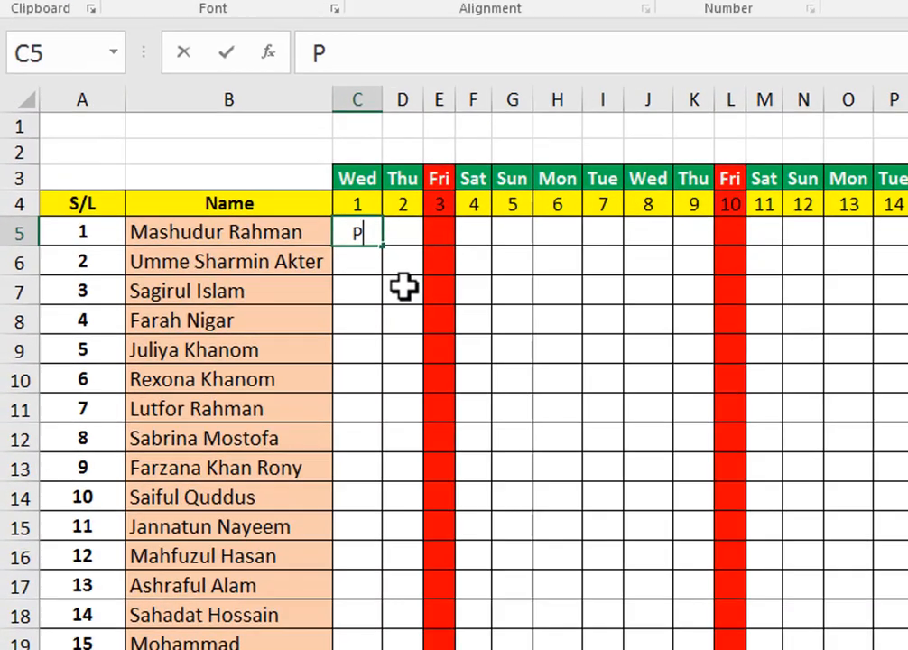
click(272, 301)
click(246, 262)
mouse_move(429, 235)
mouse_down()
mouse_move(447, 381)
mouse_move(448, 649)
mouse_up()
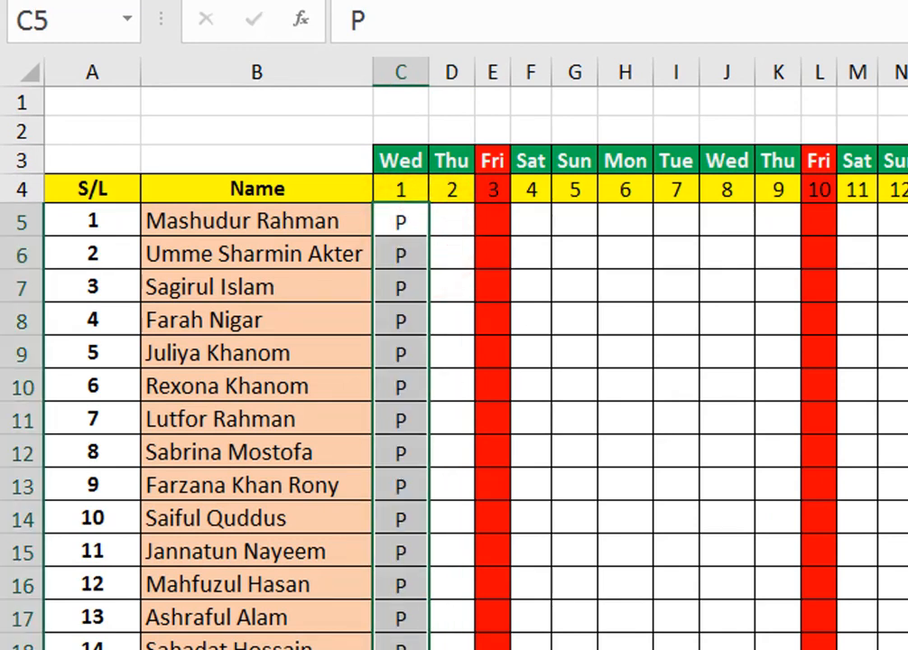
click(449, 649)
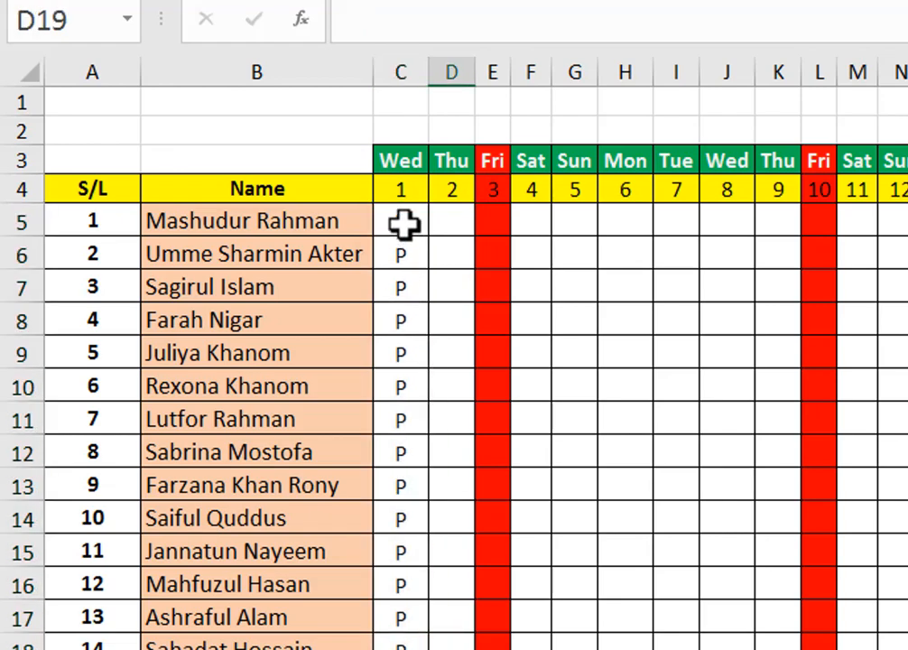
- Extend the P marks from day 1 to the other working days through day 9, covering D5:D19 and F5:K19
drag(405, 227, 422, 649)
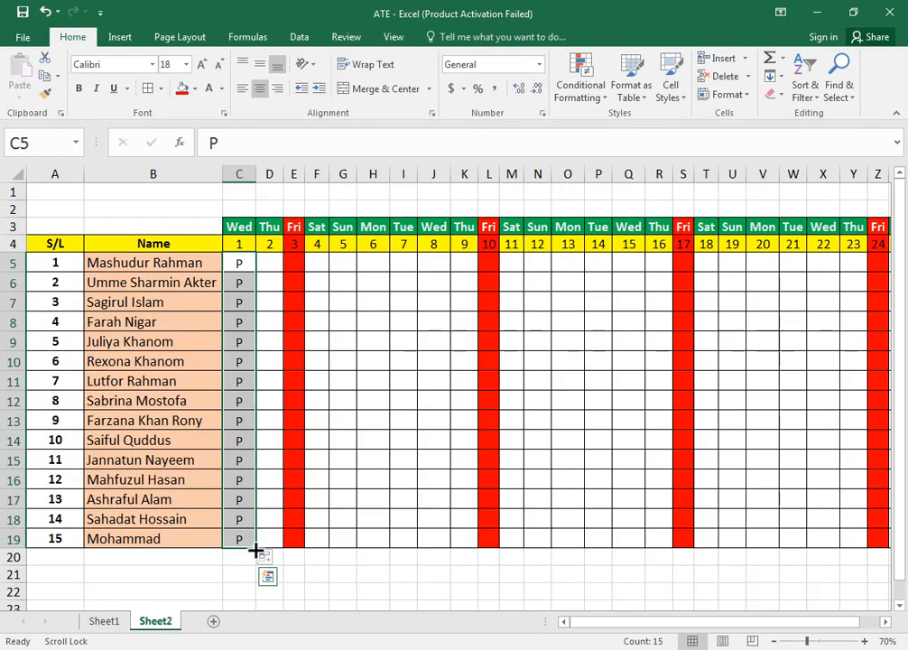
drag(283, 576, 311, 576)
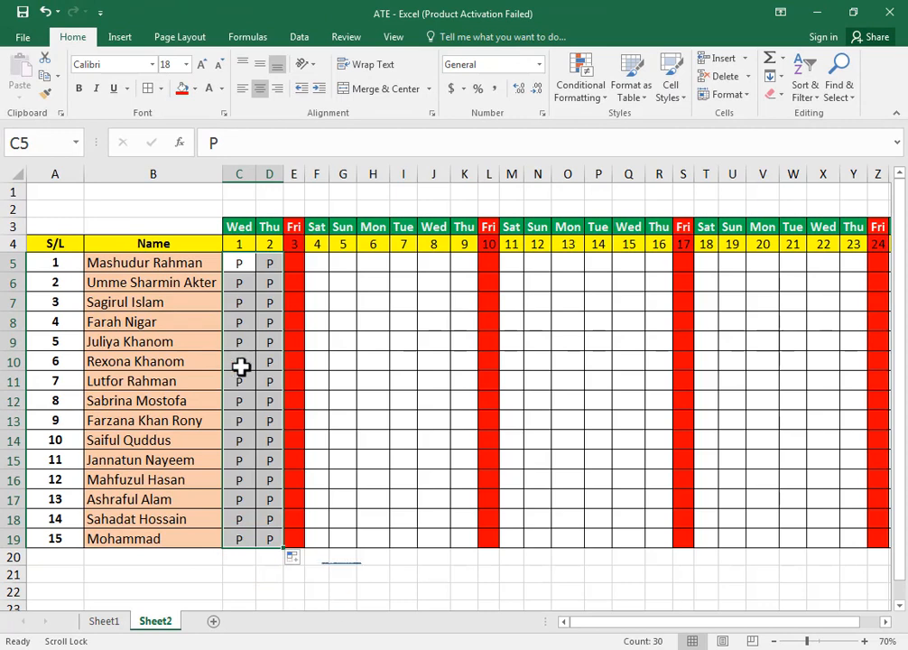
key(ctrl+c)
click(323, 262)
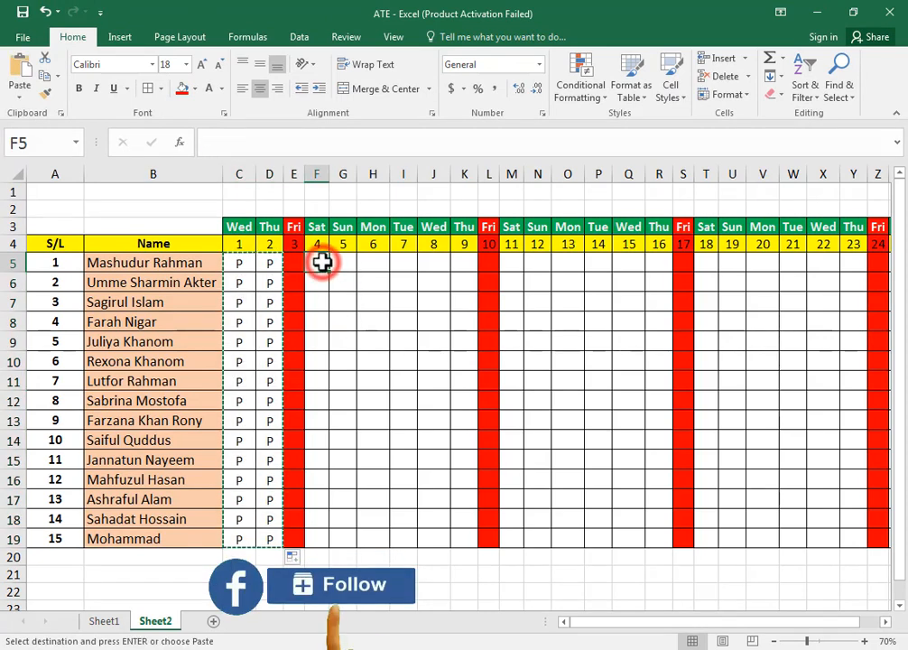
key(ctrl+v)
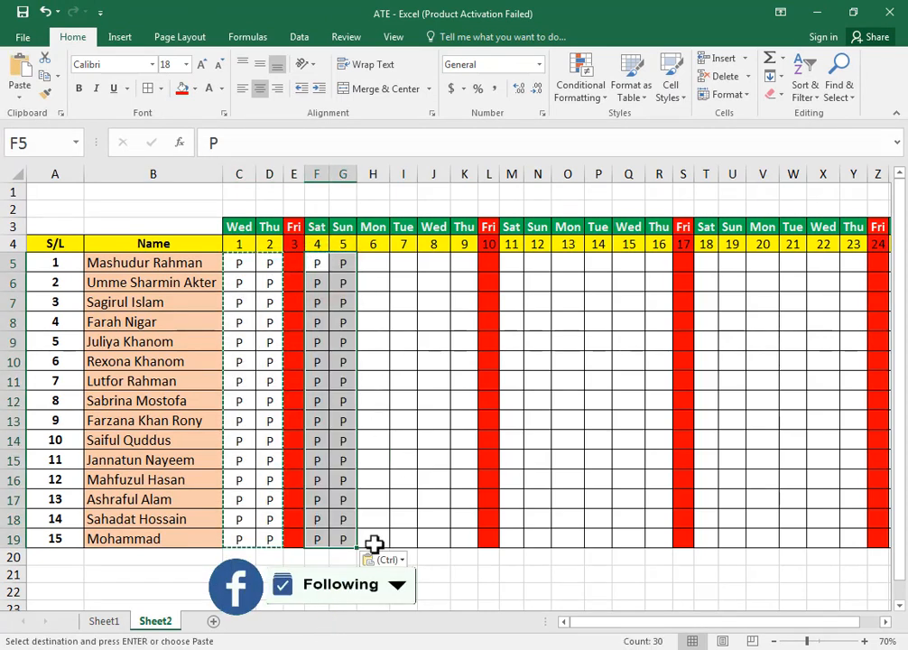
drag(359, 548, 474, 554)
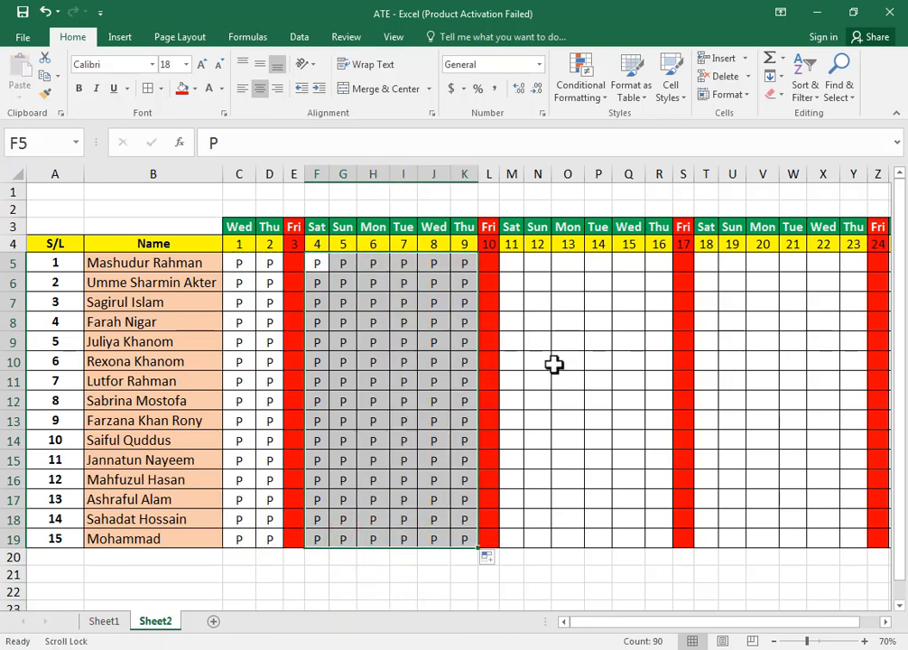
drag(321, 262, 456, 540)
key(ctrl+c)
key(ctrl+c)
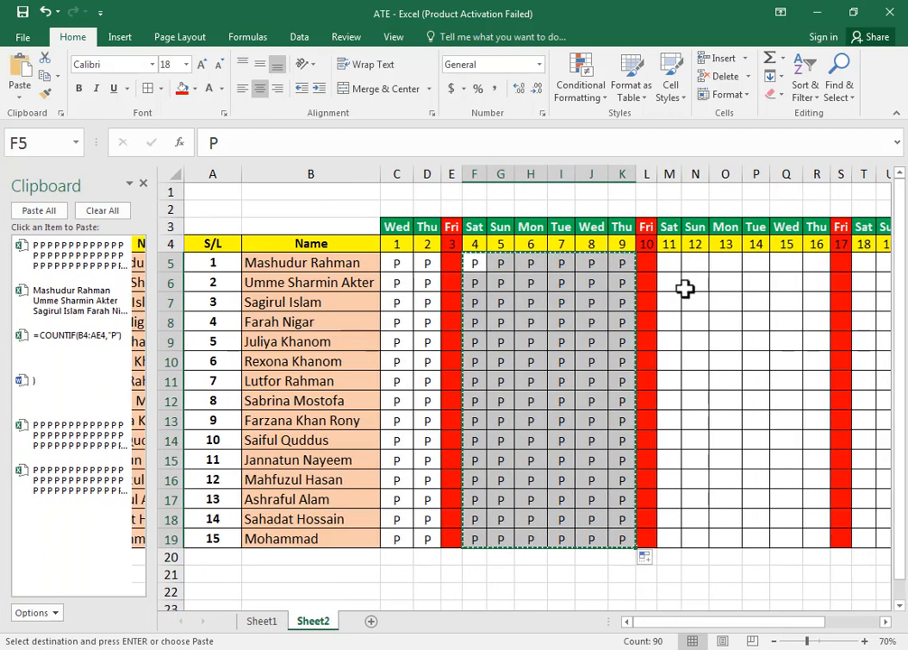
click(143, 185)
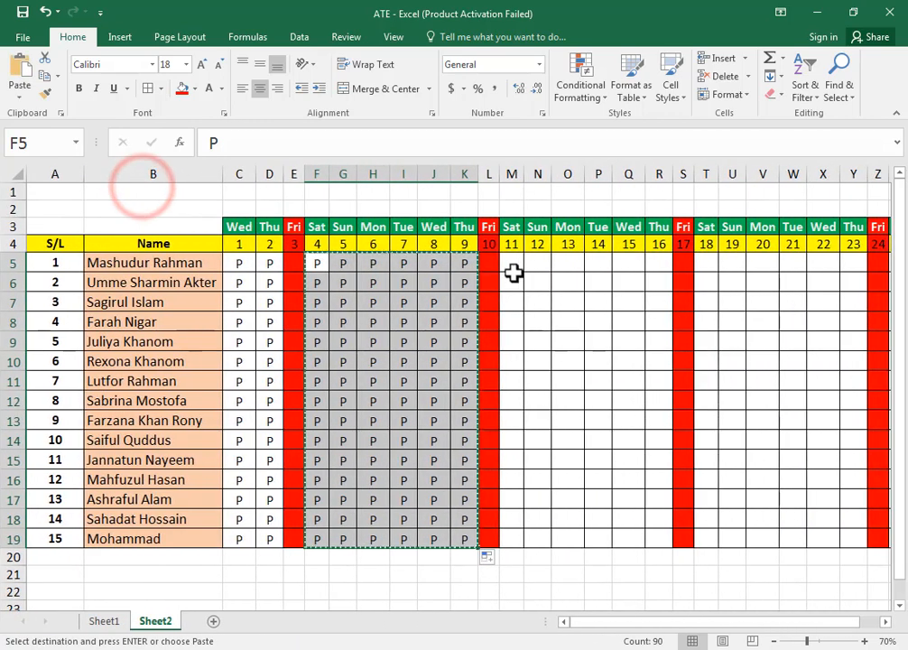
- For day 11, enter P in M5 for the first person and A in M6 for the second
click(511, 262)
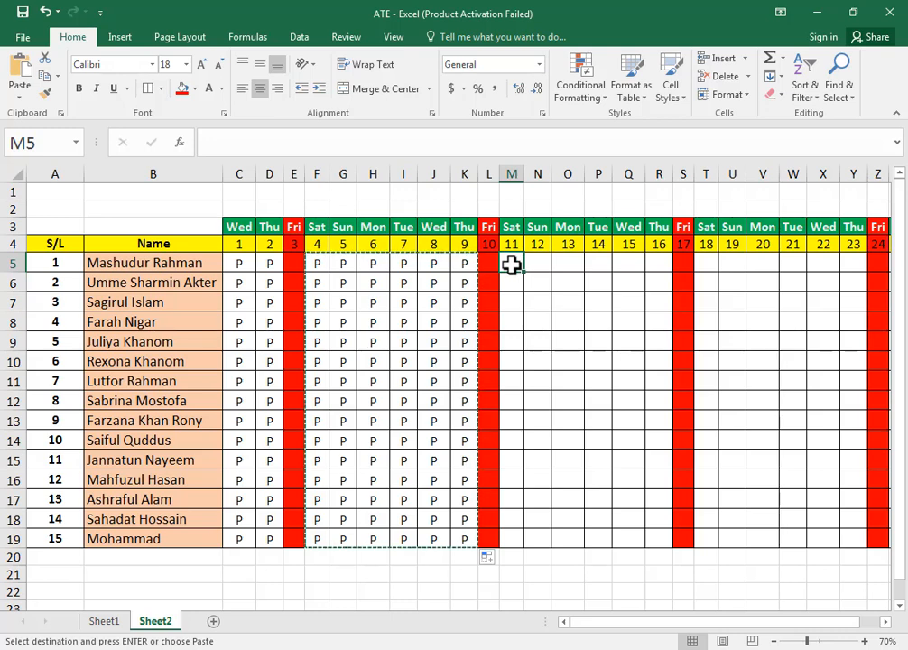
text(P)
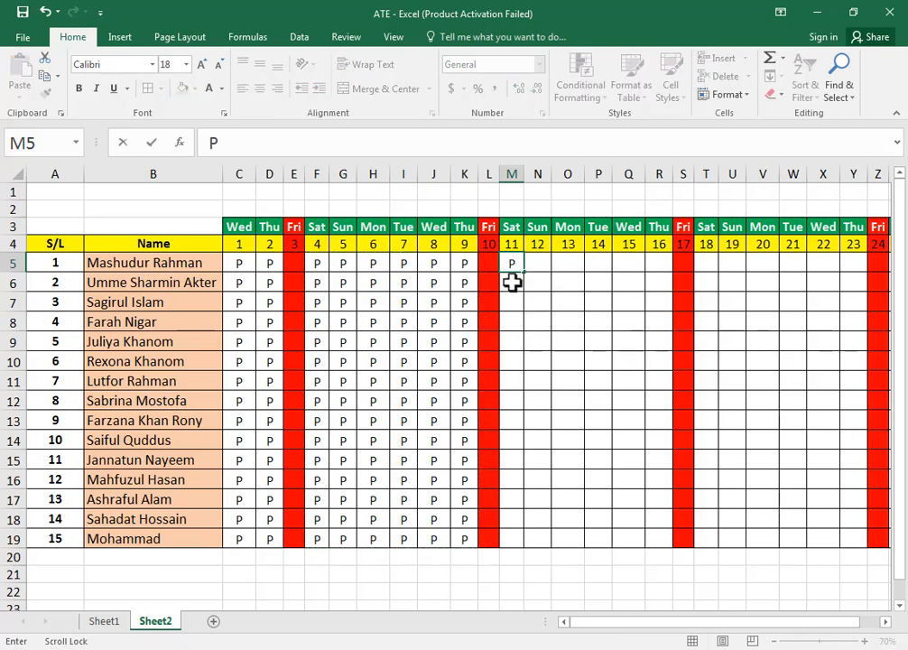
click(512, 283)
text(A)
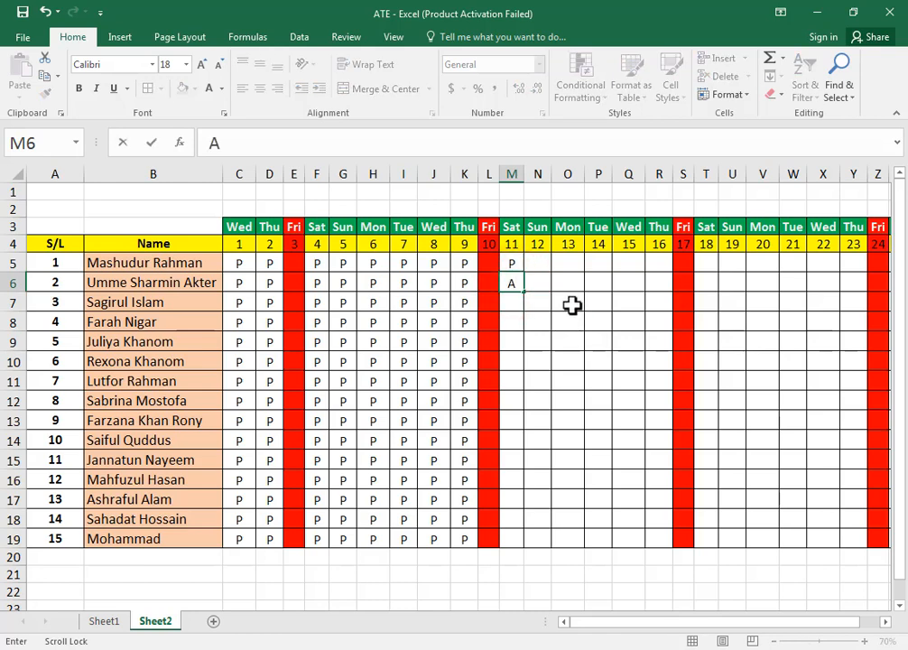
click(515, 305)
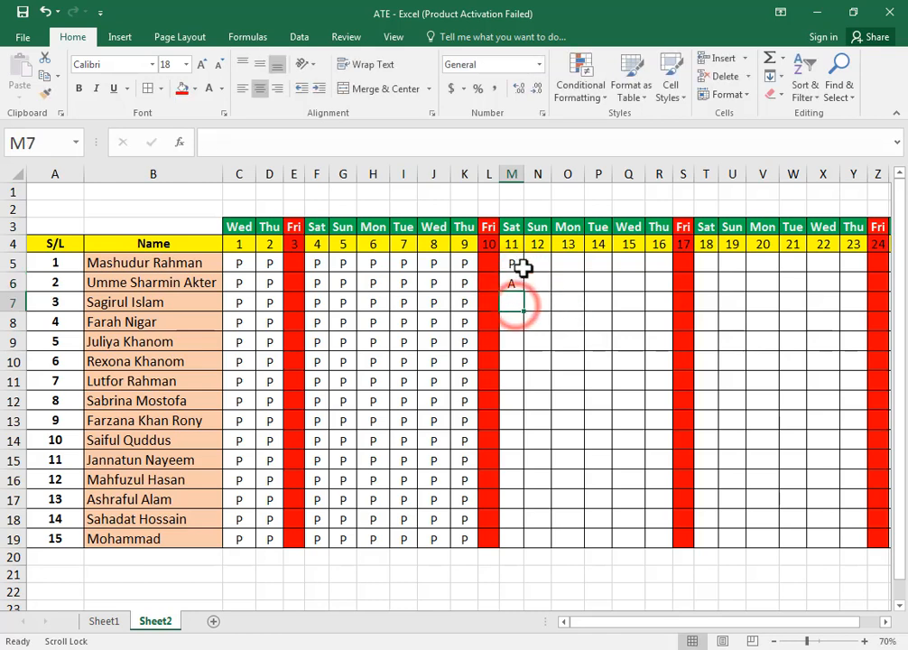
drag(511, 262, 666, 542)
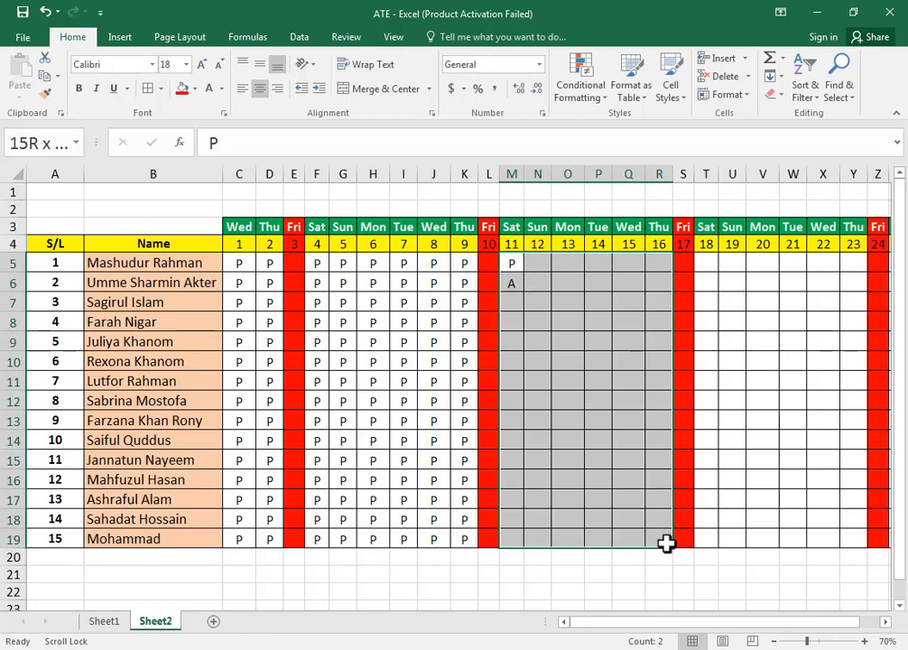
click(591, 363)
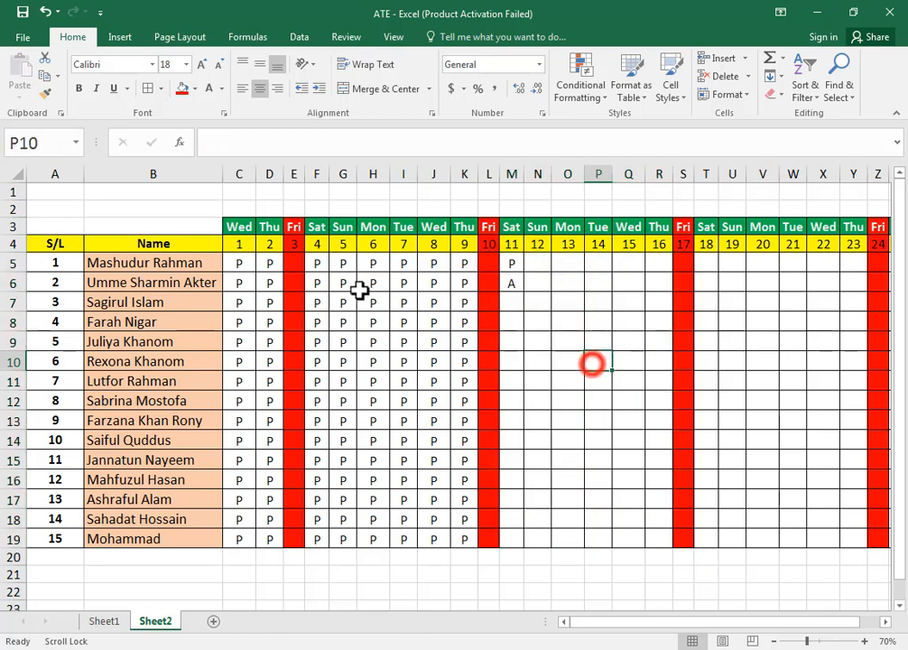
- Copy the P marks of days 4 to 9 (F5:K19) into days 11 to 16 from M5 and days 18 to 23 from T5
drag(320, 263, 460, 540)
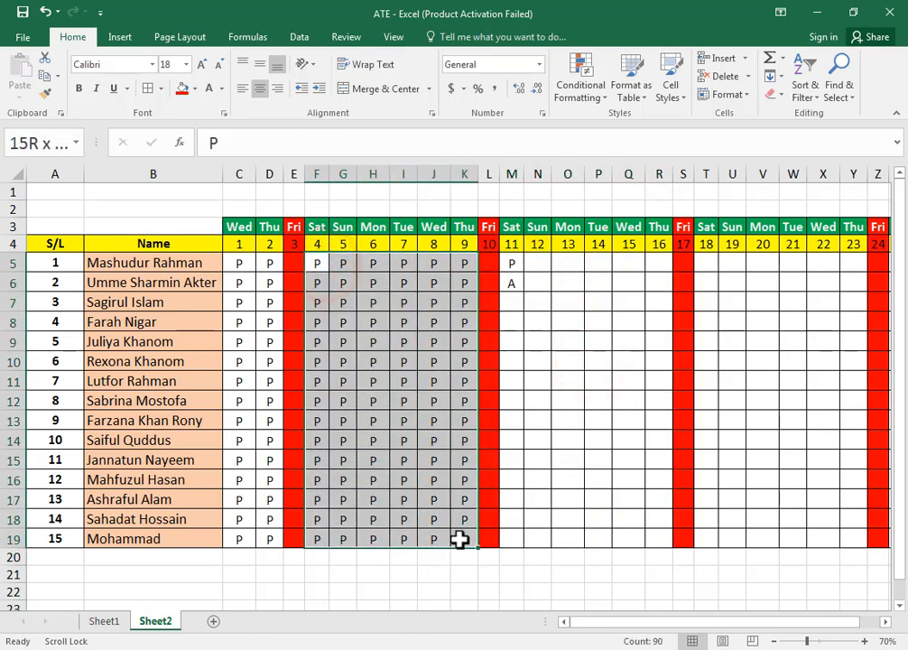
key(ctrl+c)
click(520, 262)
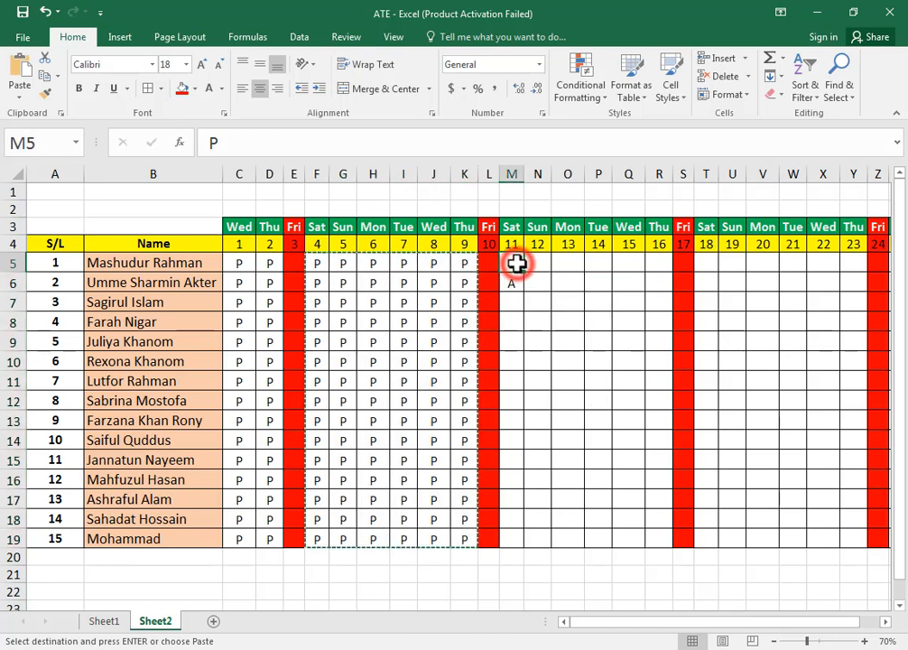
key(ctrl+v)
click(702, 262)
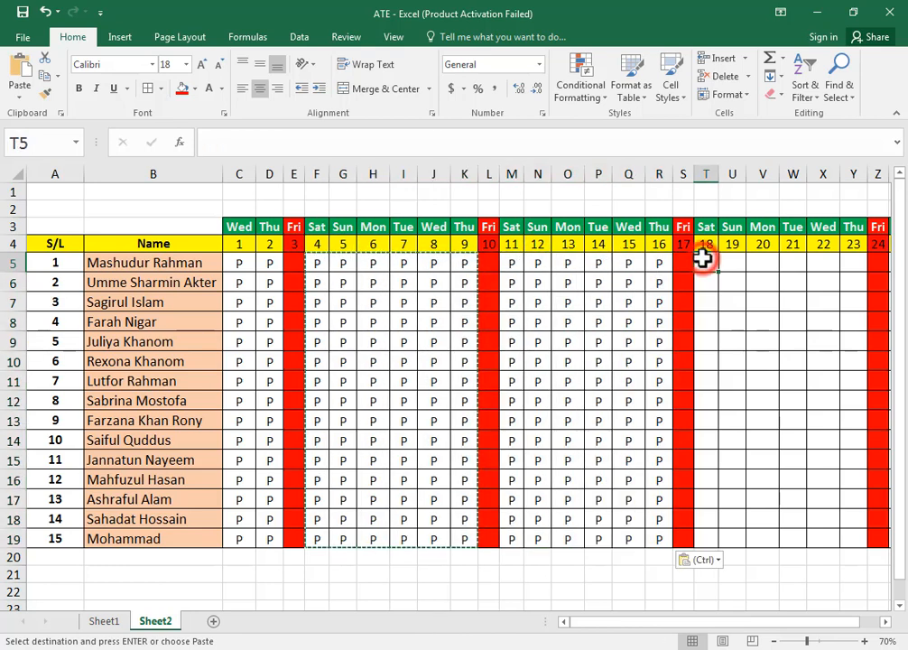
key(ctrl+v)
click(570, 339)
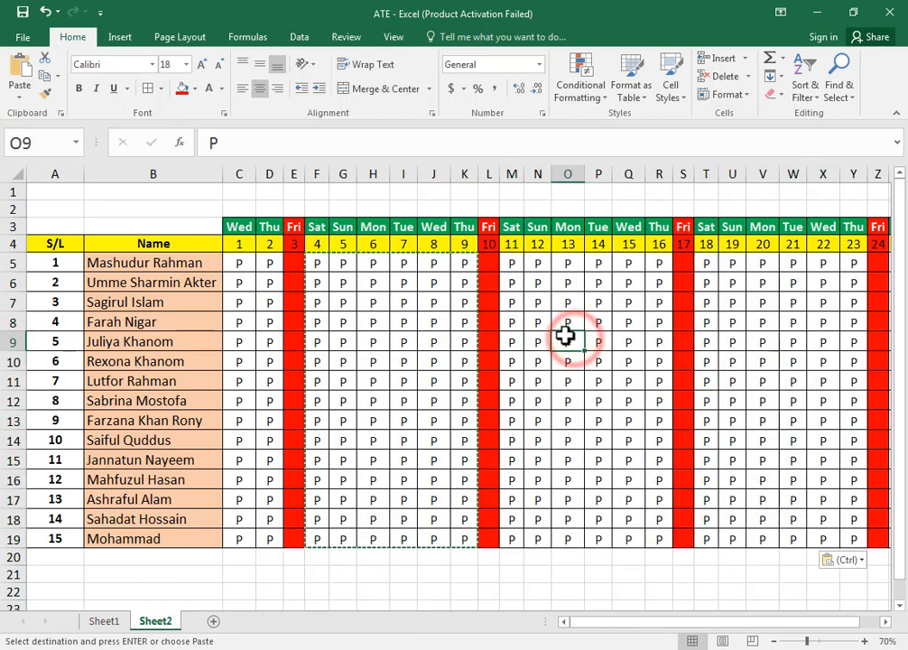
key(Escape)
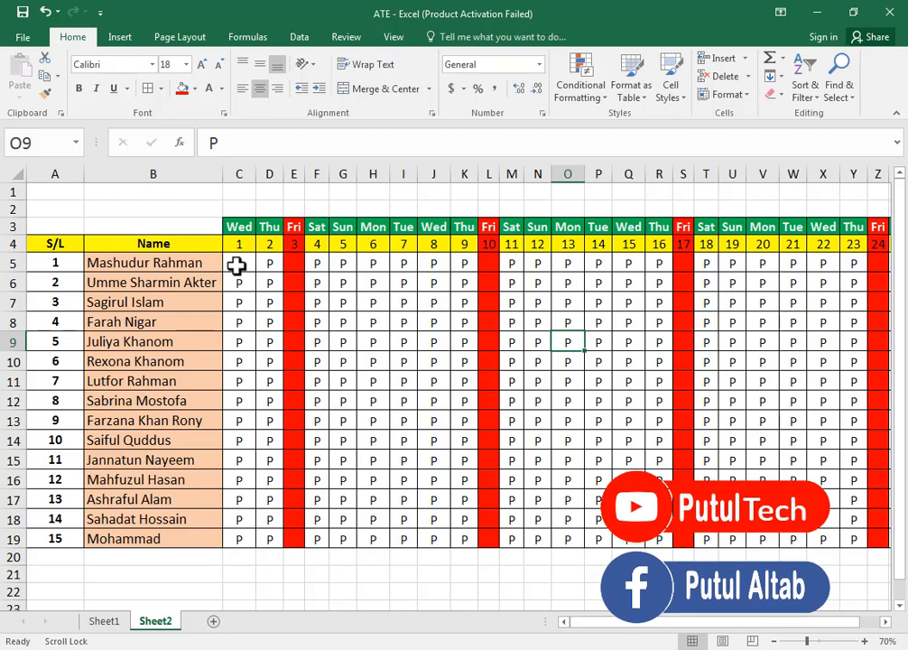
- Mark absences with A in C5 for day 1, H12 for day 6 and O12 for day 13
click(238, 264)
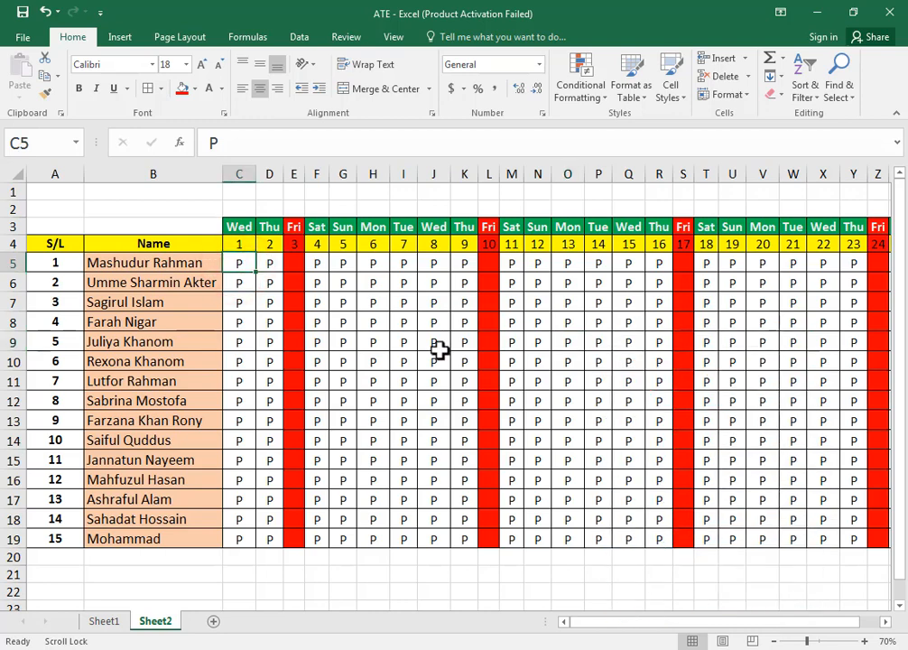
text(A)
scroll(439, 351, right, 1)
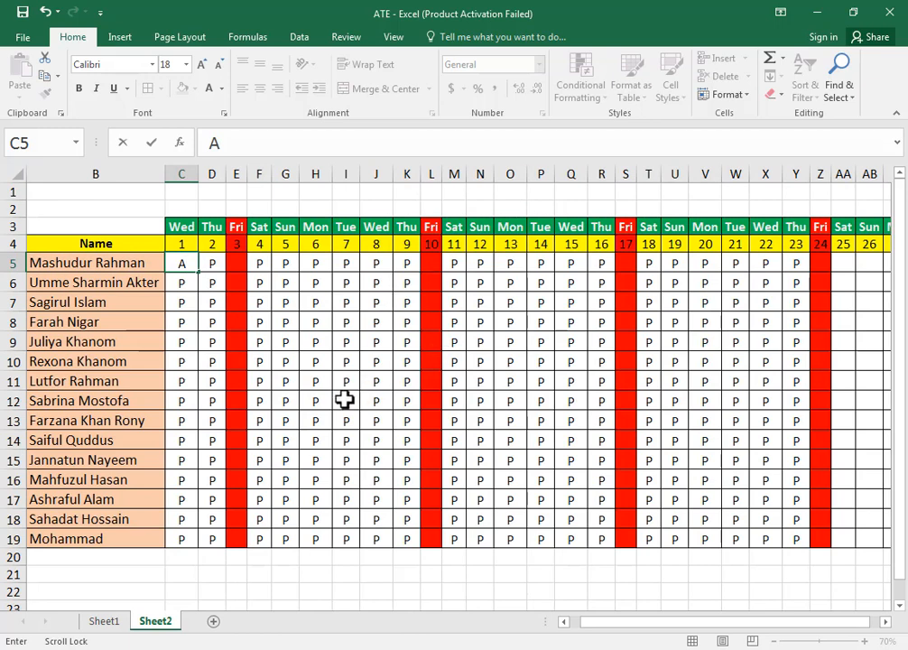
click(303, 401)
text(A)
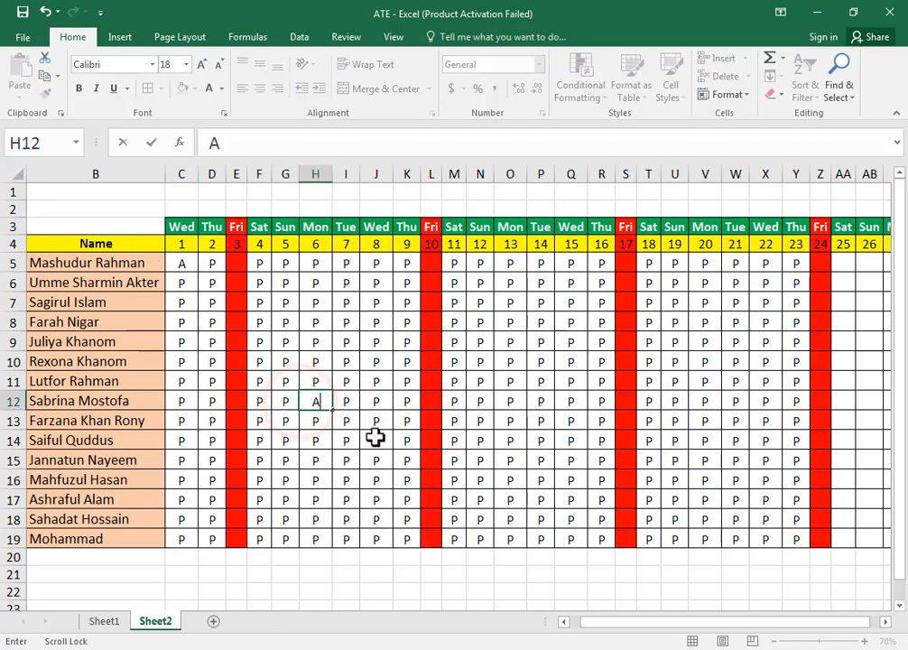
click(503, 397)
text(A)
- Mark absences with A in P9, P15 and P13 for day 14 and in Q11 for day 15
click(540, 342)
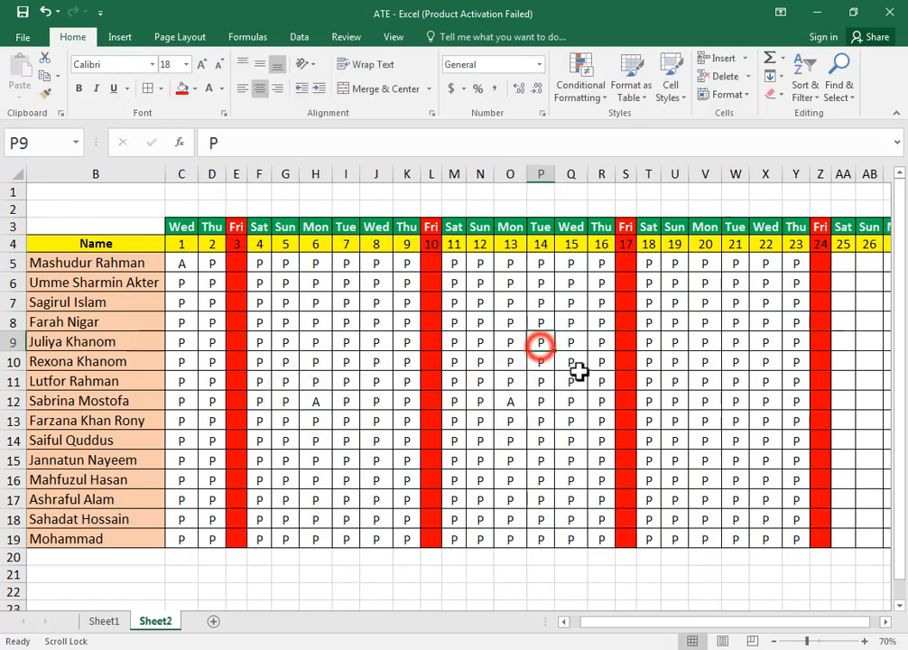
text(A)
click(541, 460)
text(A)
click(541, 421)
text(A)
click(578, 378)
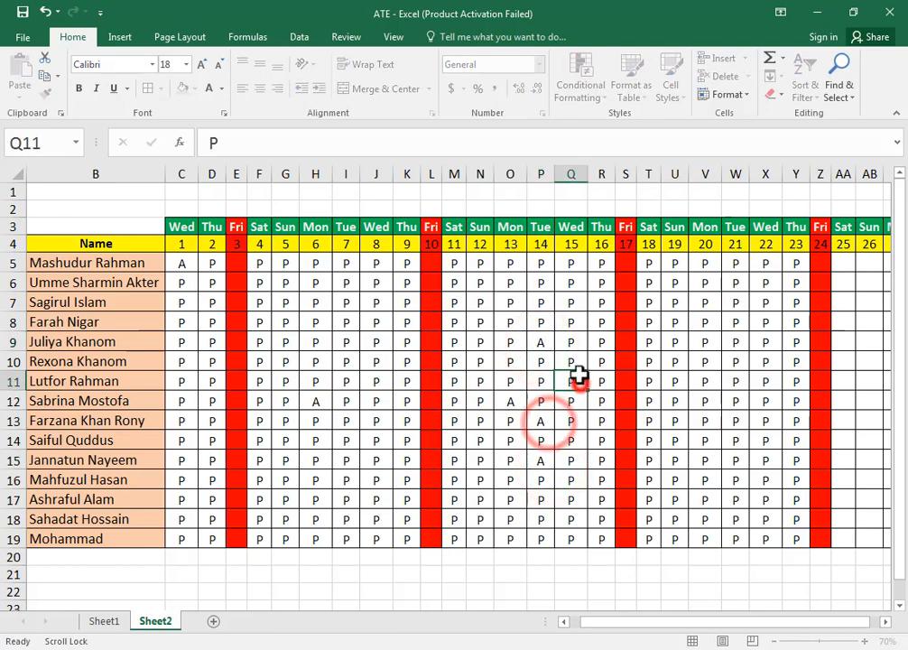
text(A)
- Enter A for the sixth person on days 12, 11 and 19, in N10, M10 and U10
click(481, 361)
text(A)
click(454, 361)
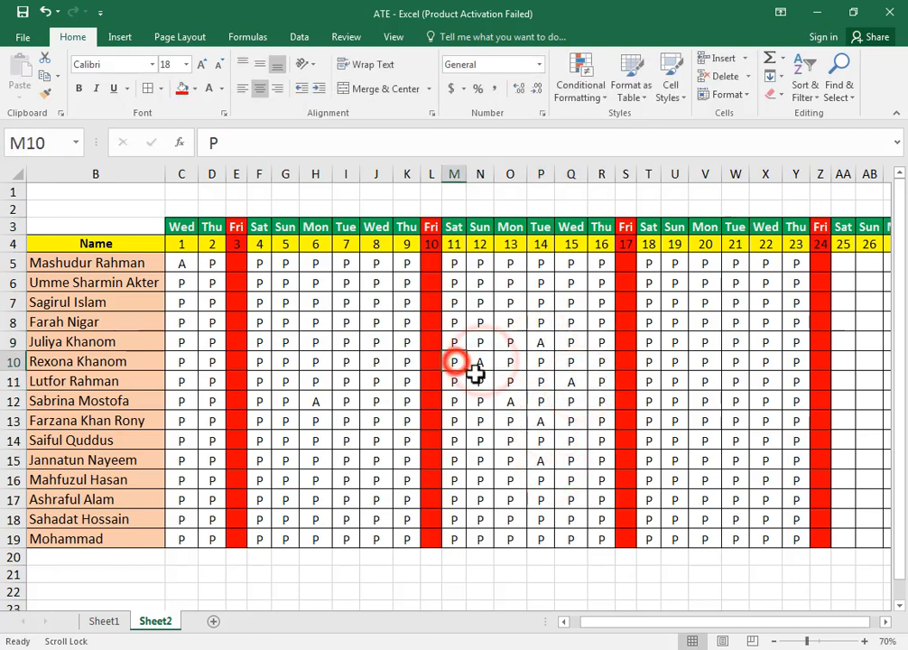
text(A)
click(676, 363)
text(A)
- Mark absences with A in V12, V13 and V11 for day 20 and in X12 and X10 for day 22
drag(704, 405, 705, 415)
text(A)
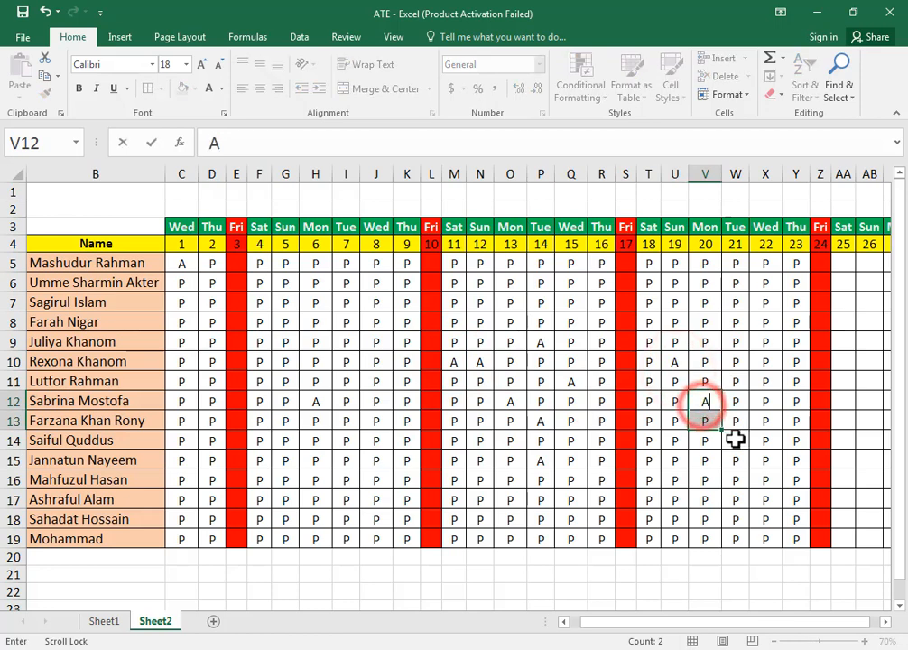
click(776, 397)
text(A)
click(757, 366)
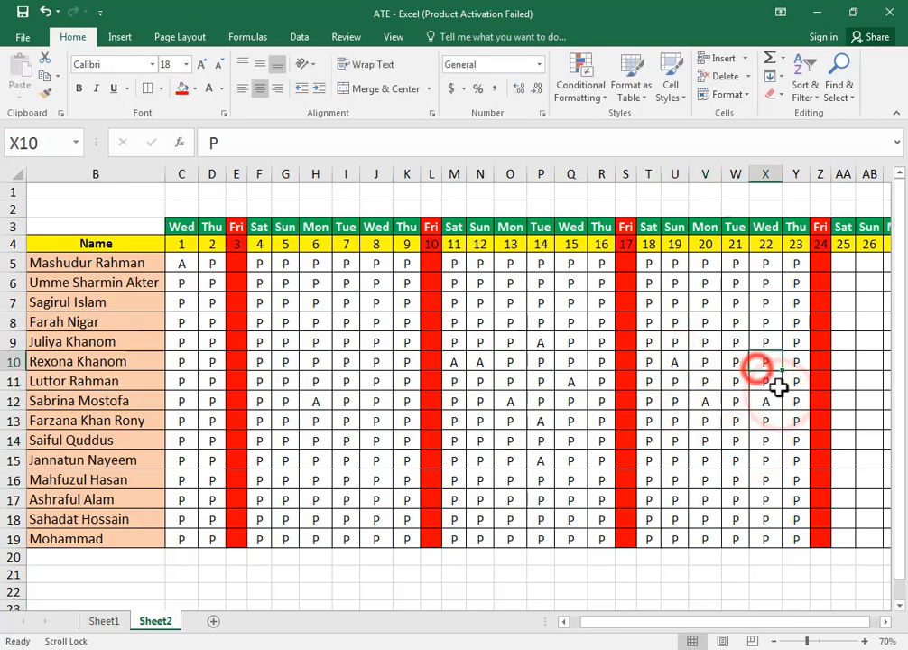
text(A)
click(713, 418)
text(A)
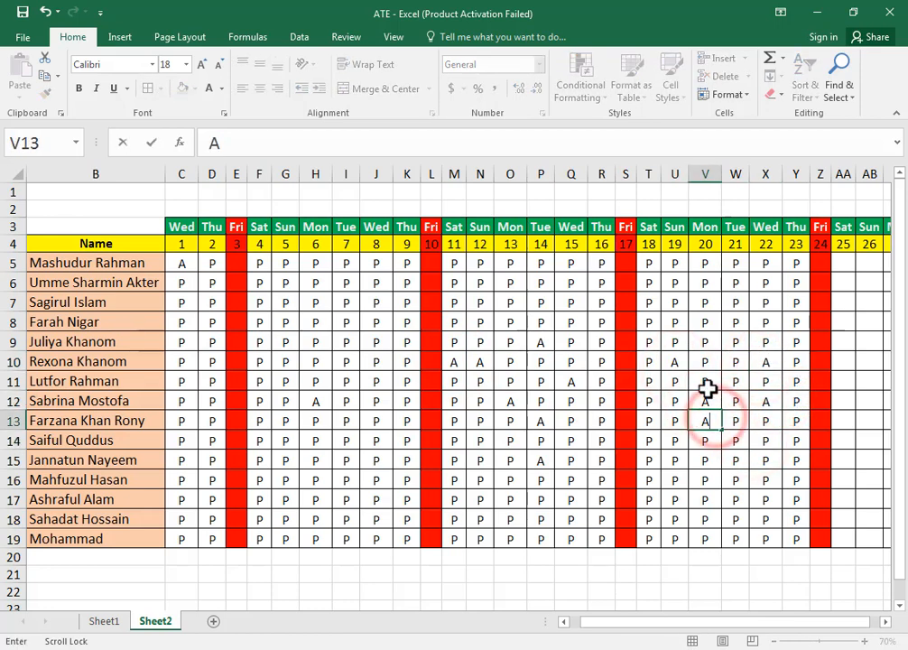
click(708, 389)
text(A)
click(346, 459)
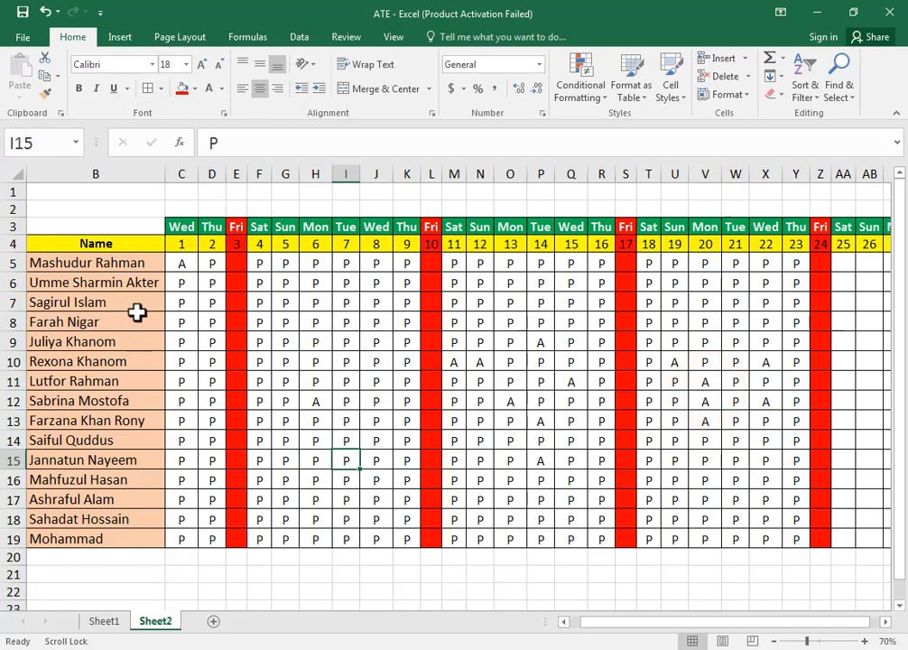
click(186, 265)
text(A)
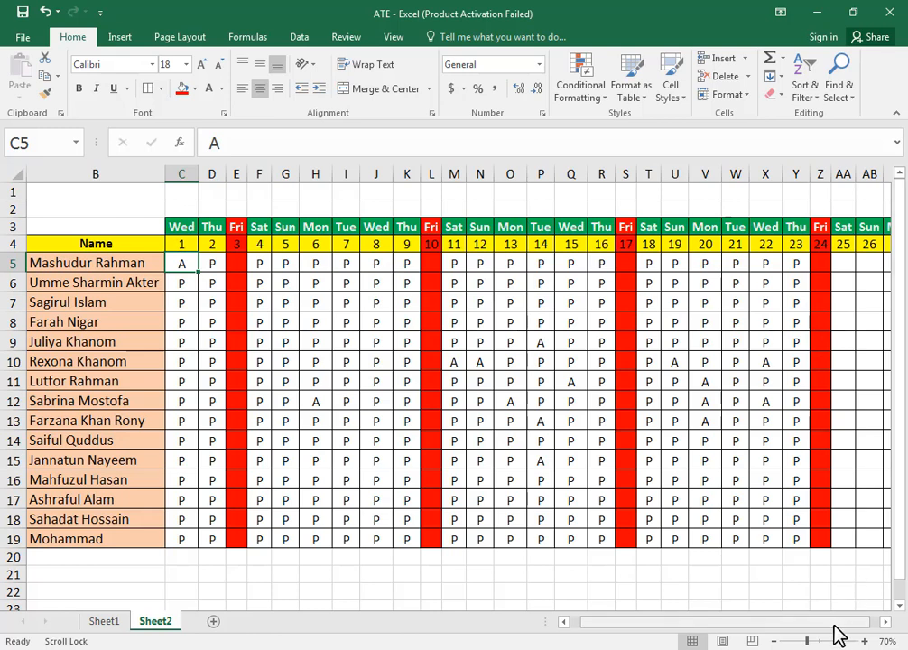
- Copy the marks of days 18 to 23 (T5:Y19) into days 25 to 30, starting at AA5
drag(833, 623, 858, 622)
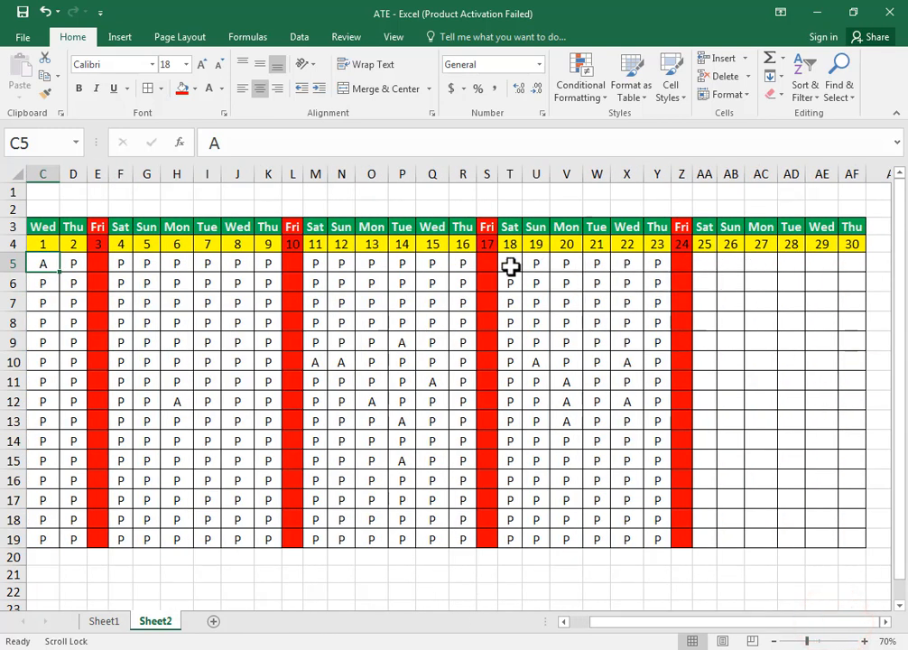
drag(511, 264, 667, 537)
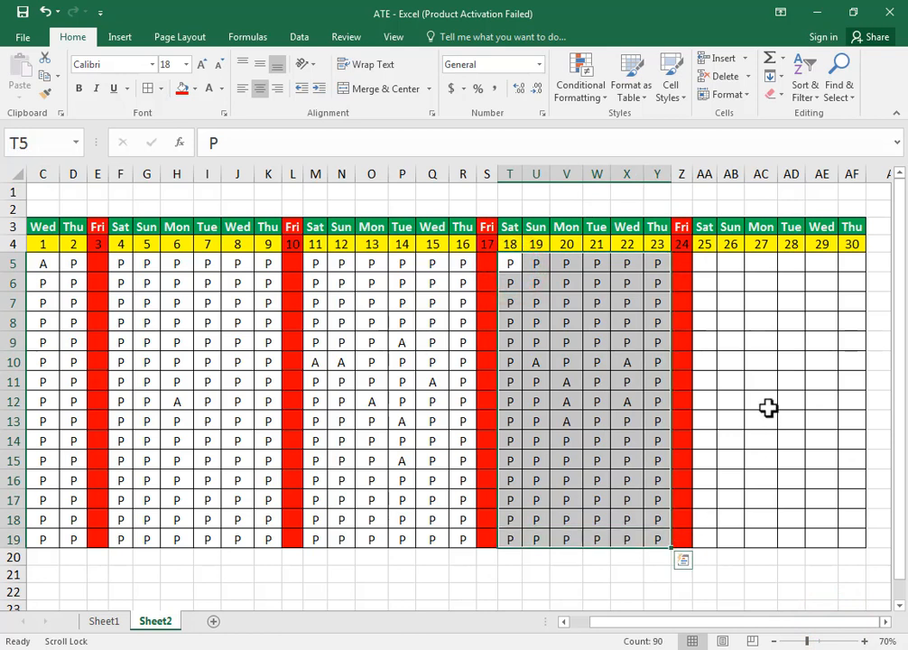
key(ctrl+c)
click(714, 265)
key(ctrl+v)
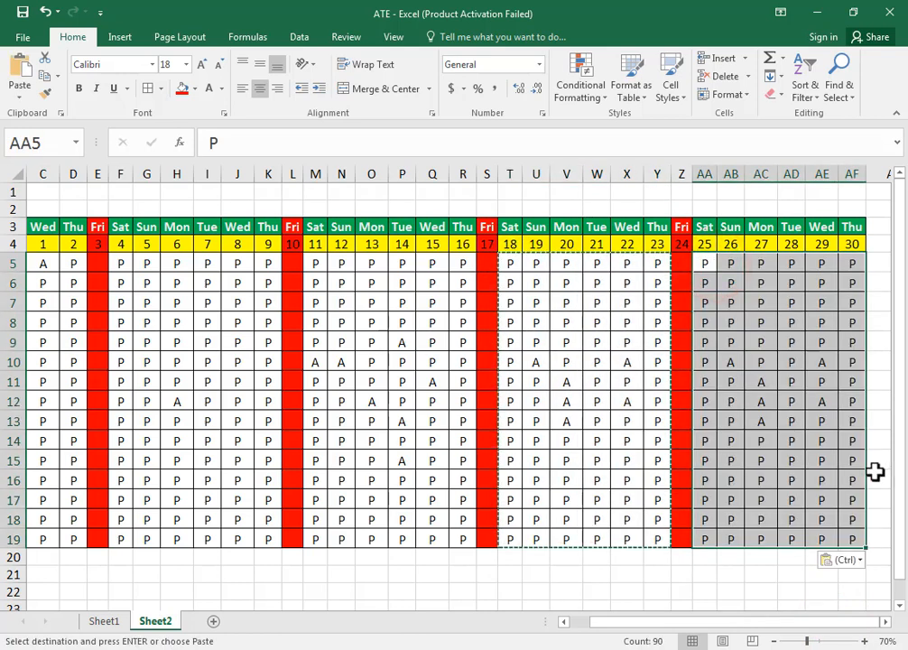
click(793, 423)
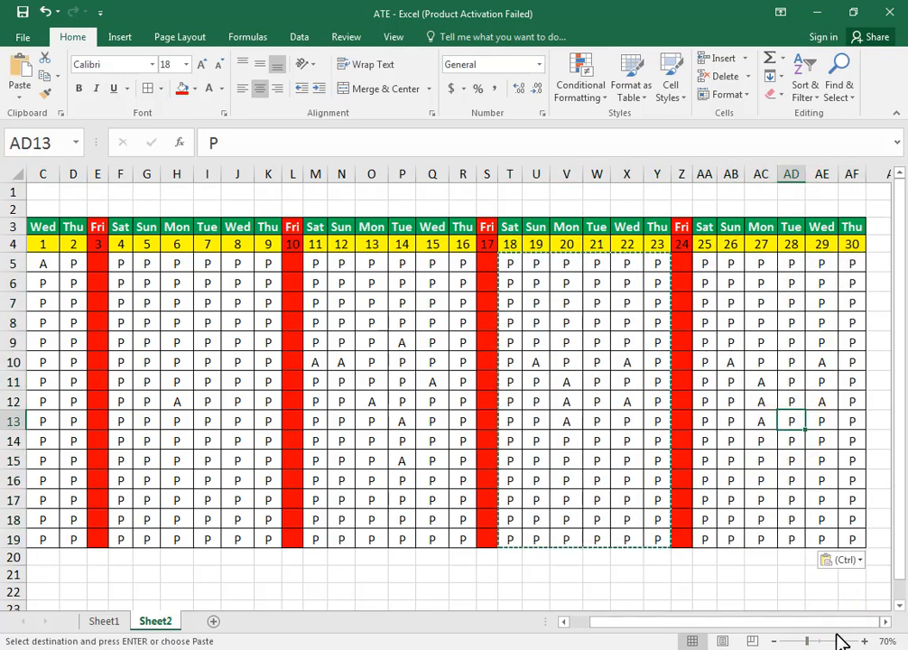
- Insert two new columns, AG and AH, directly after day 30
drag(819, 621, 821, 623)
click(881, 175)
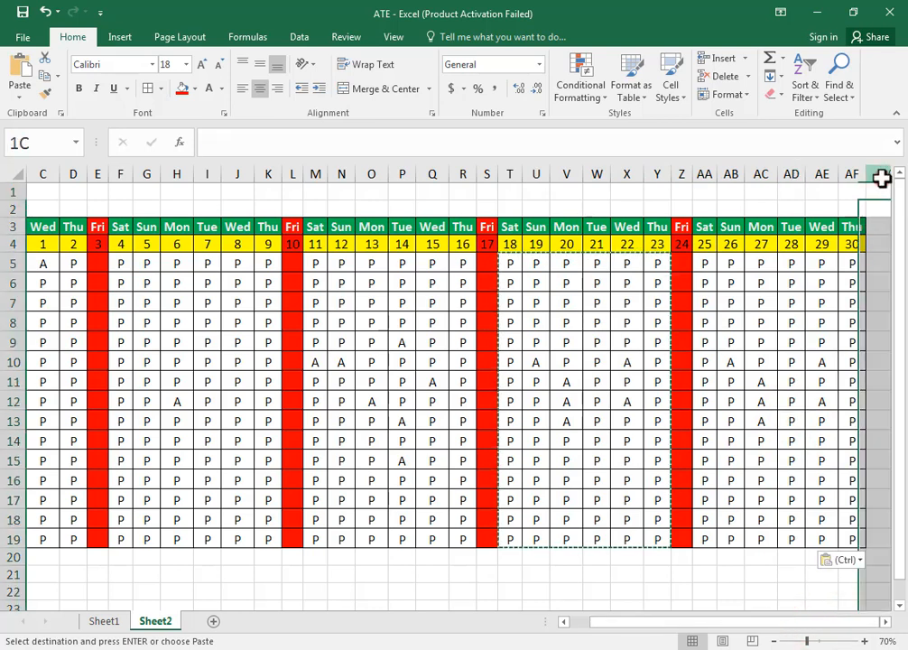
right_click(881, 175)
click(822, 292)
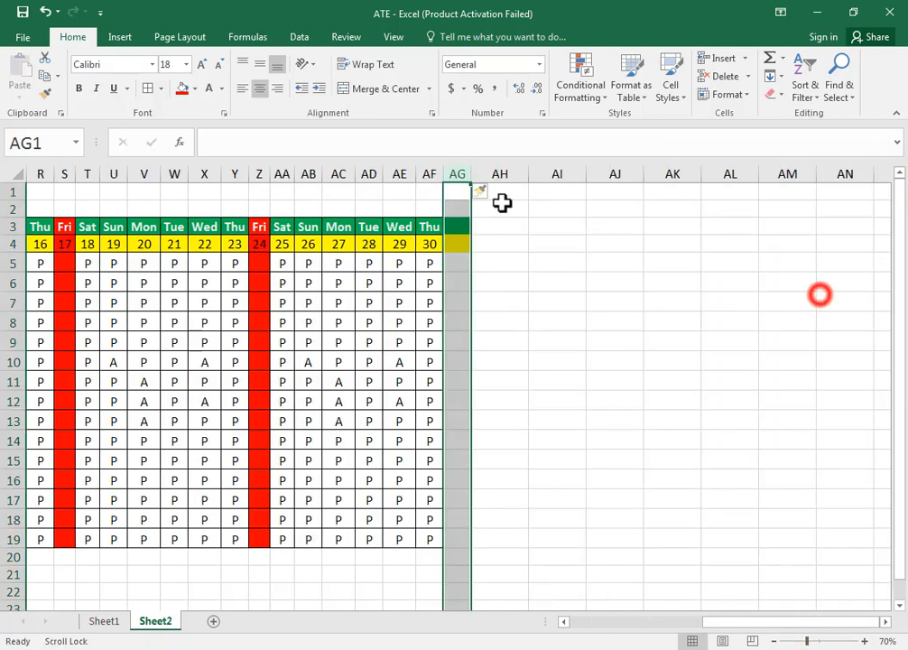
right_click(502, 176)
click(544, 290)
click(533, 321)
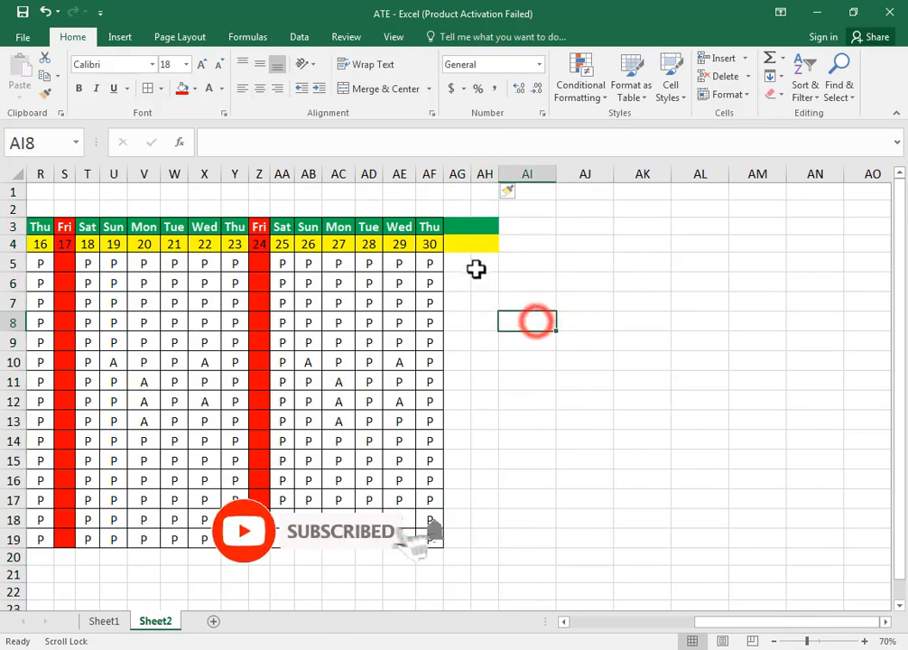
- Apply cell borders to AG3:AH19 and widen columns AG and AH to fit text headings
drag(456, 227, 493, 539)
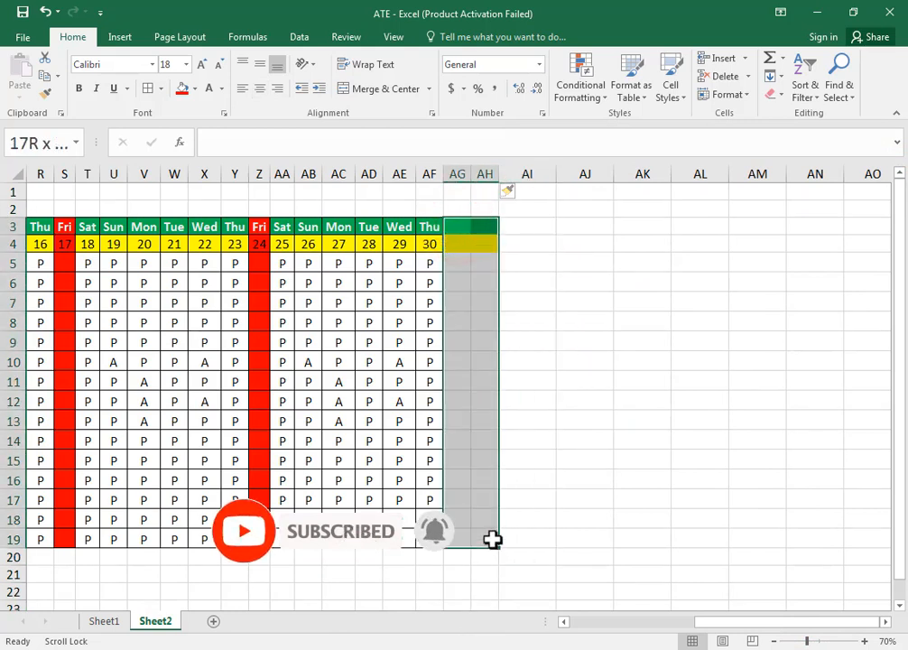
click(150, 88)
drag(471, 174, 552, 176)
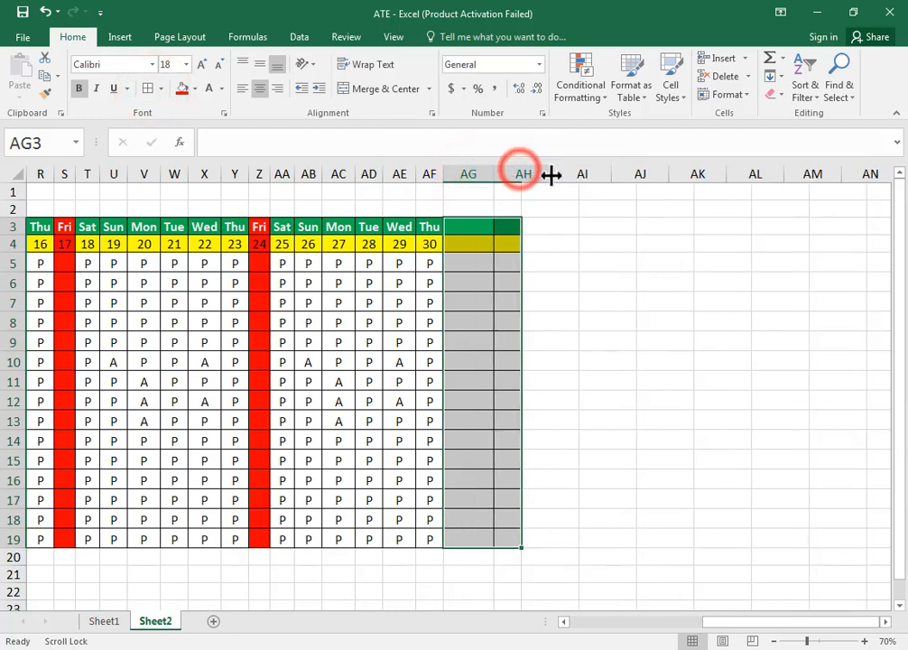
- Enter the headings Present in AG4 and Absent in AH4, and fill the Absent heading red
click(483, 228)
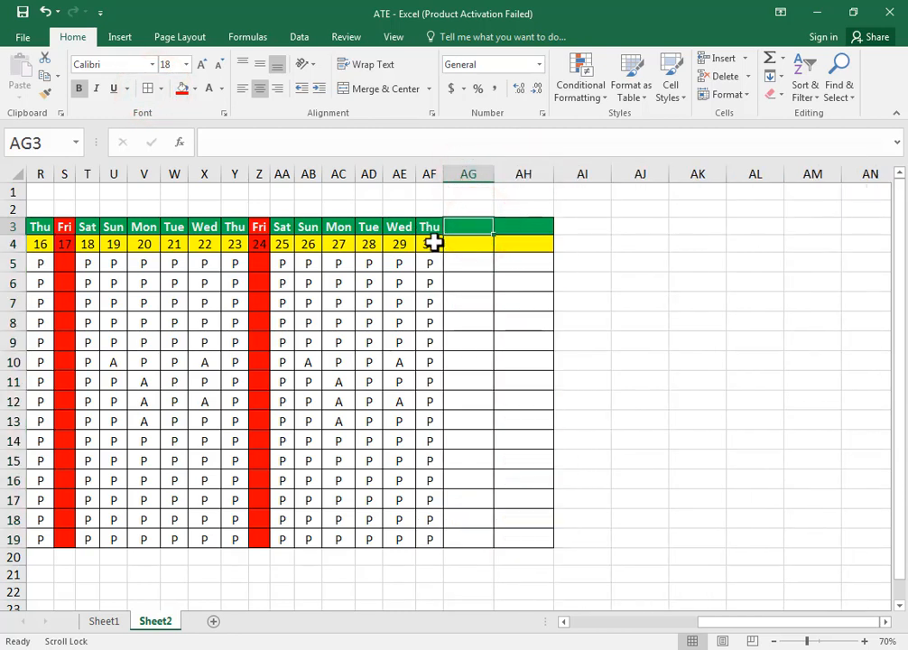
click(452, 245)
text(p)
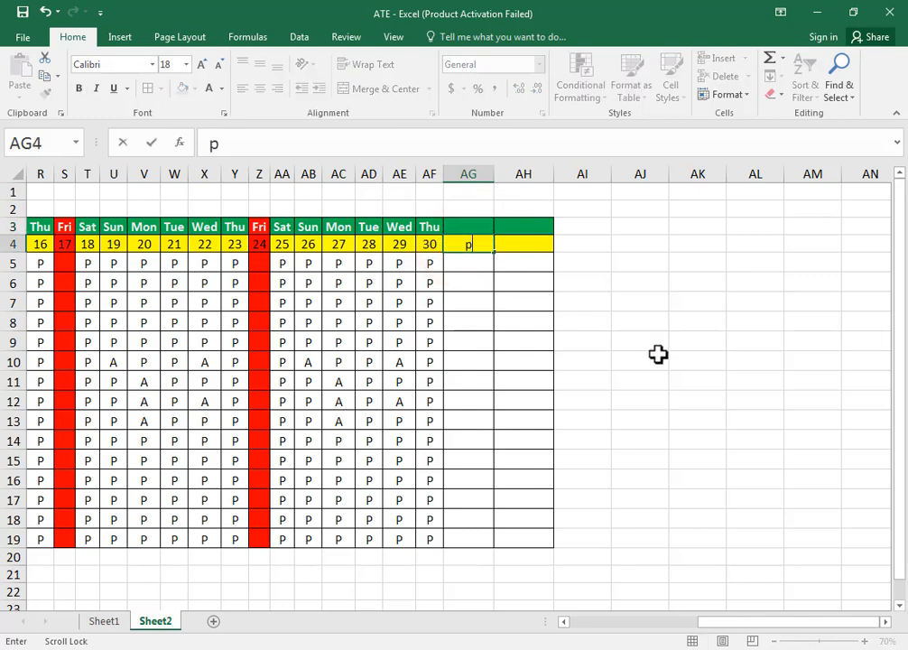
text(RESENT)
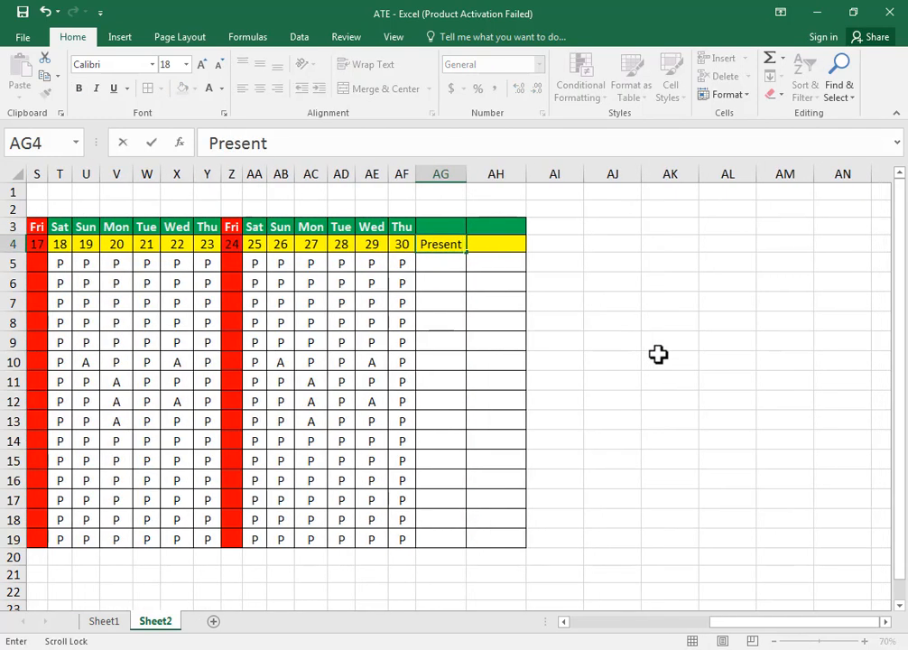
click(496, 244)
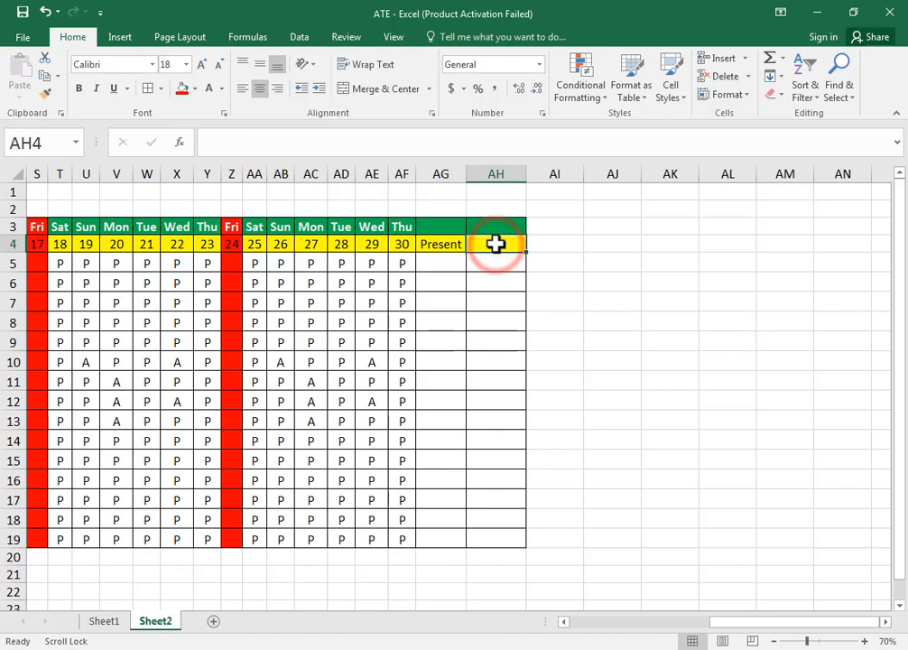
text(Absen)
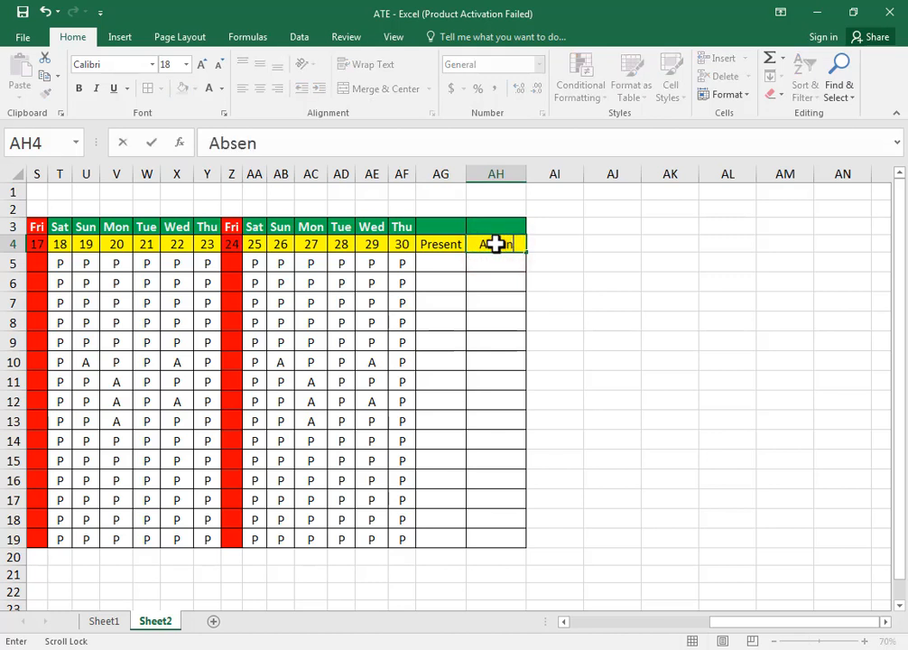
text(t)
click(576, 265)
click(489, 244)
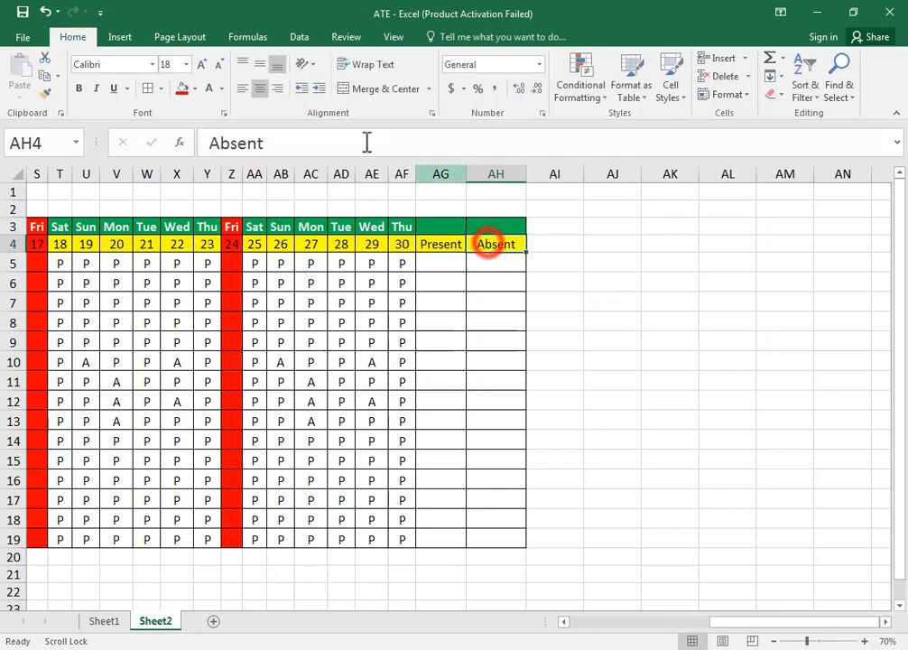
click(184, 89)
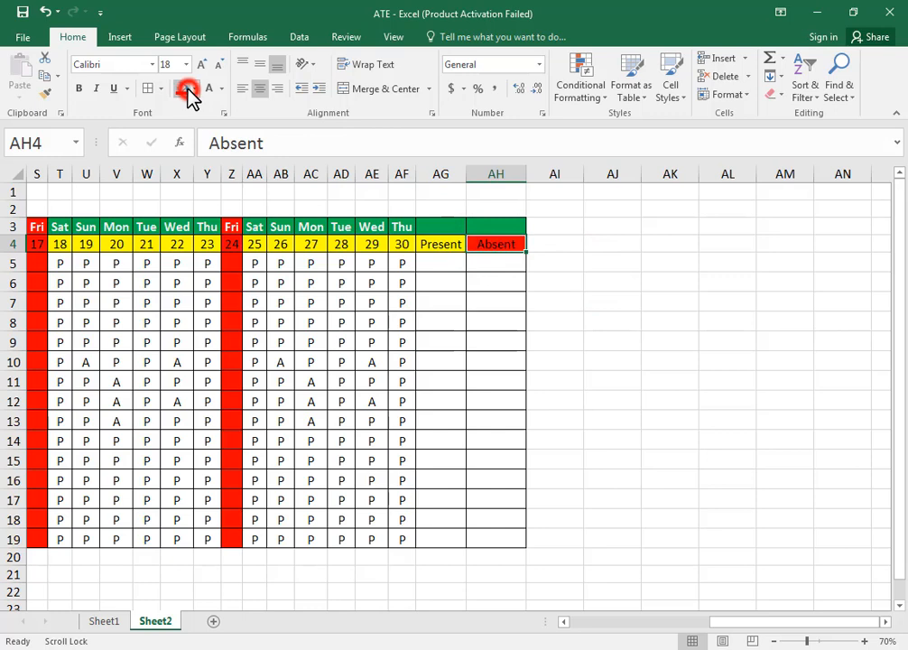
click(445, 248)
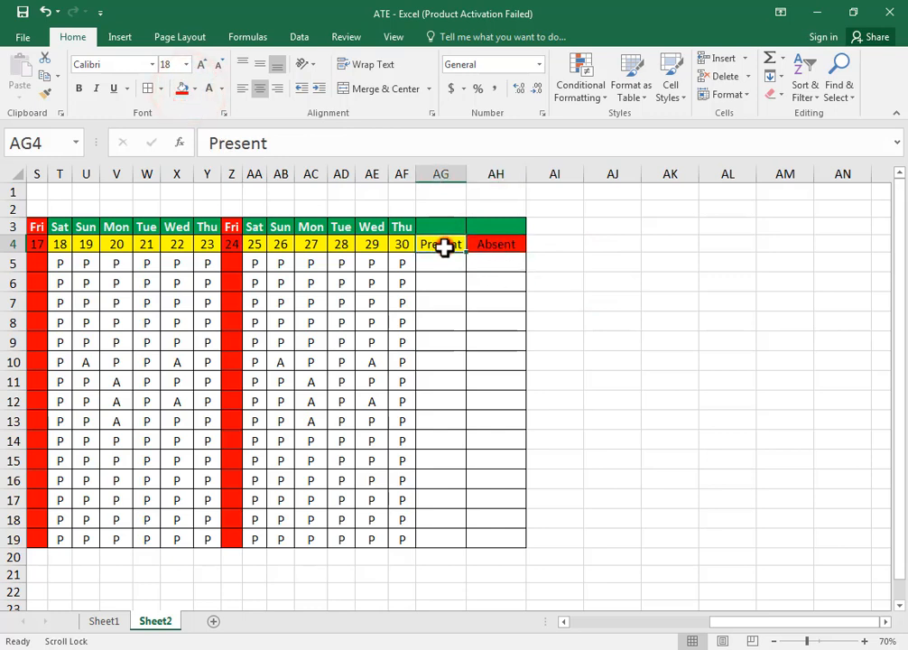
- Enter the formula =COUNTIF(C5:AF5,"P") in AG5 to count the first person's present days
click(776, 642)
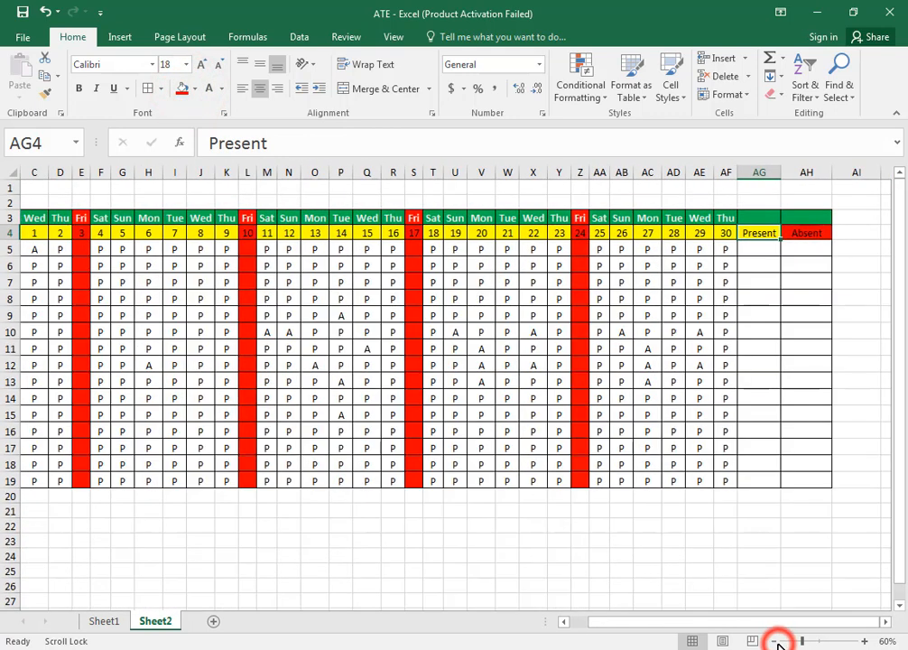
click(754, 246)
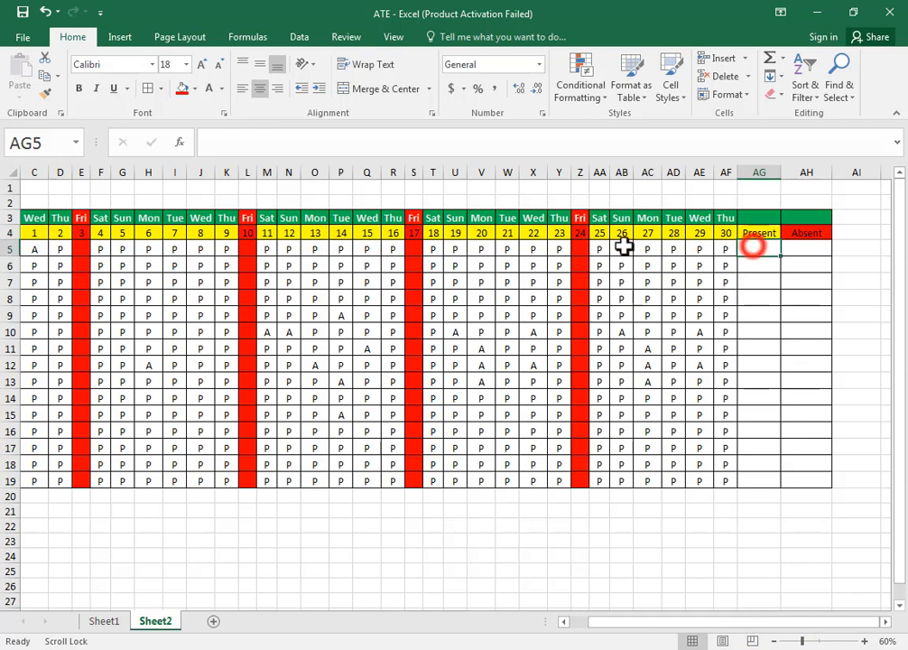
drag(782, 643, 815, 642)
click(776, 642)
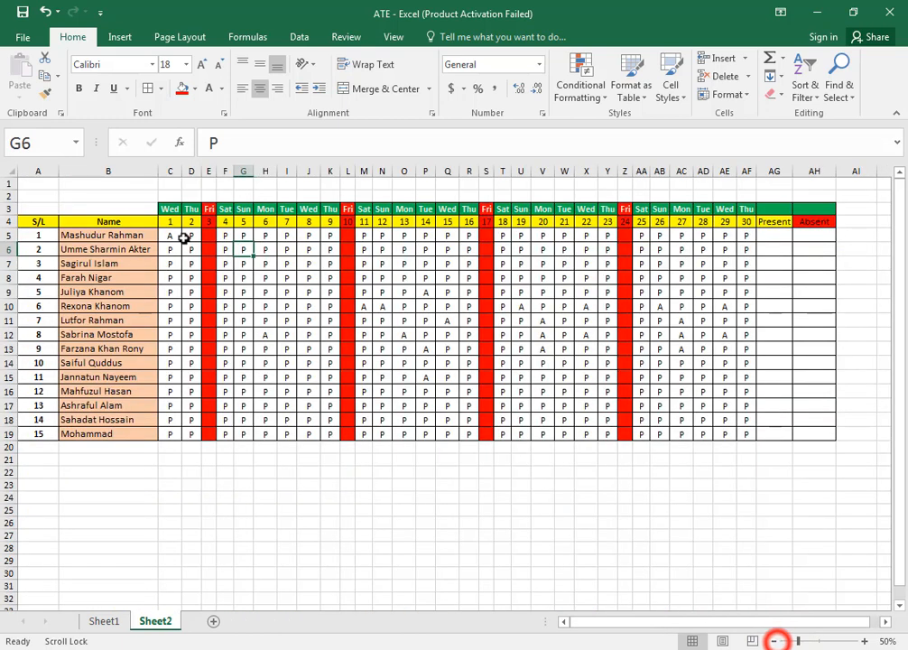
drag(175, 234, 428, 239)
click(774, 234)
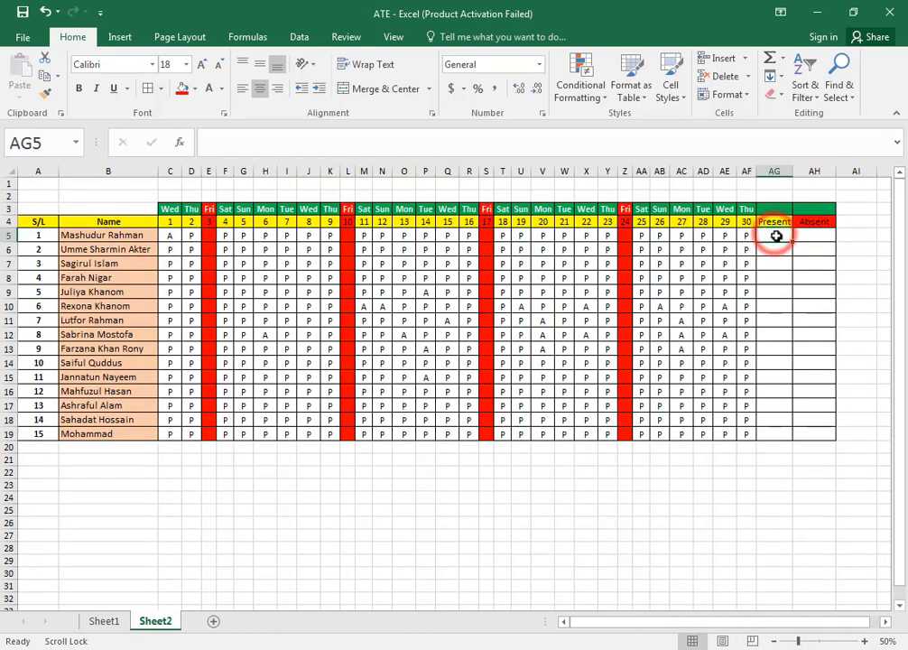
drag(825, 623, 877, 632)
text(=)
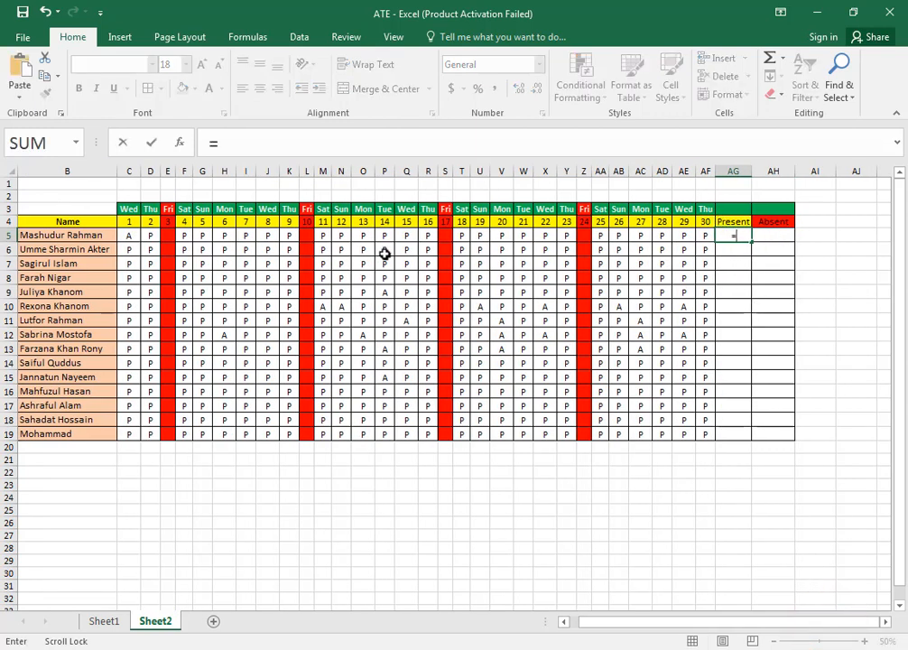
text(coun)
key(Down)
key(Down)
key(Down)
key(Tab)
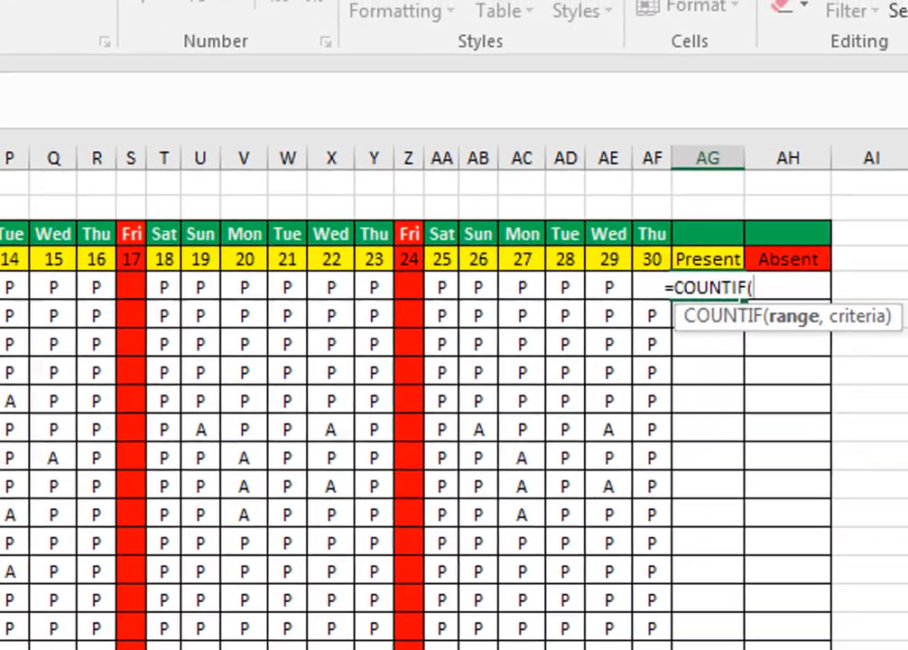
drag(8, 250, 705, 235)
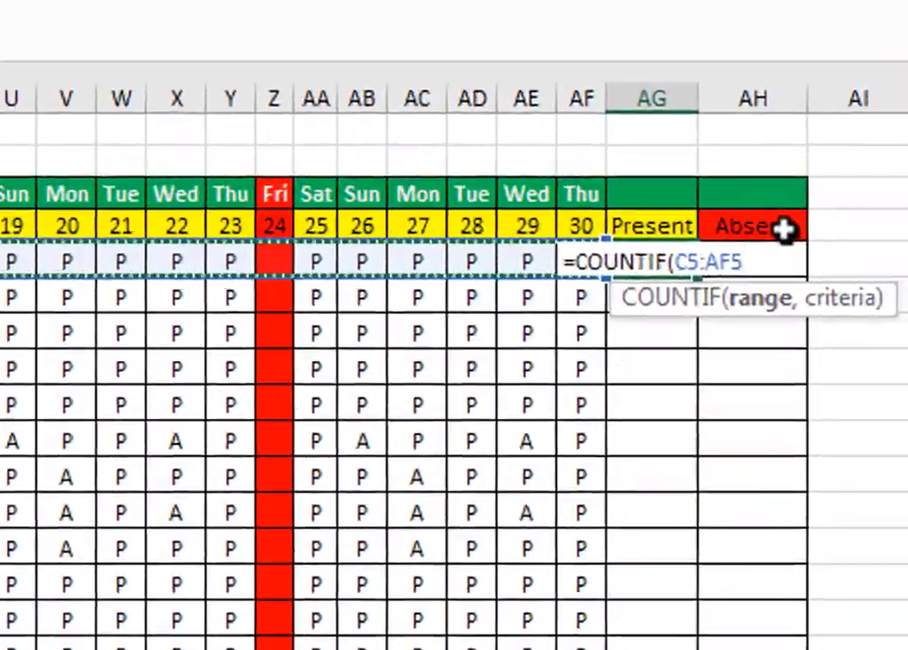
text(,)
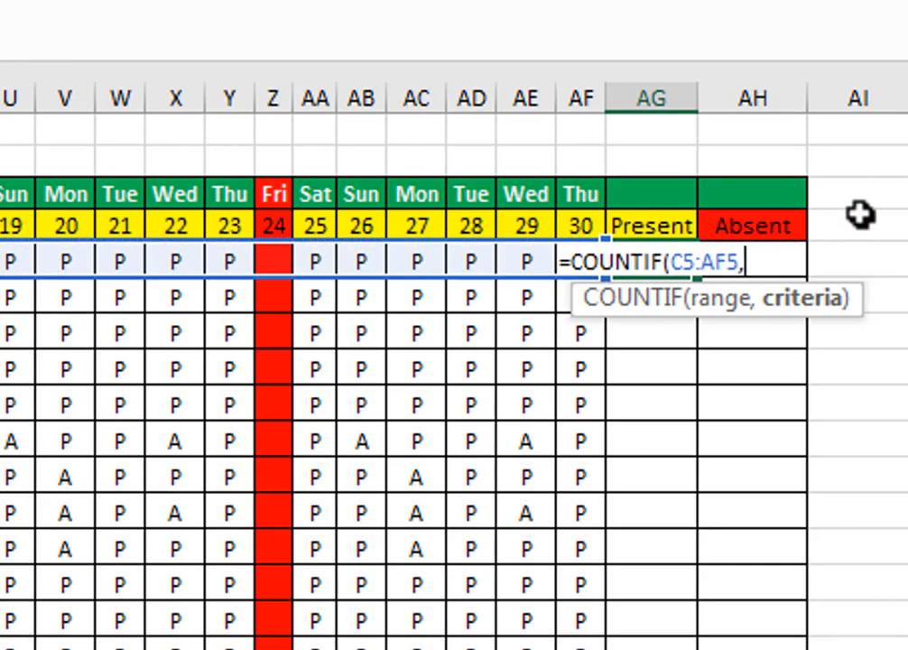
text(")
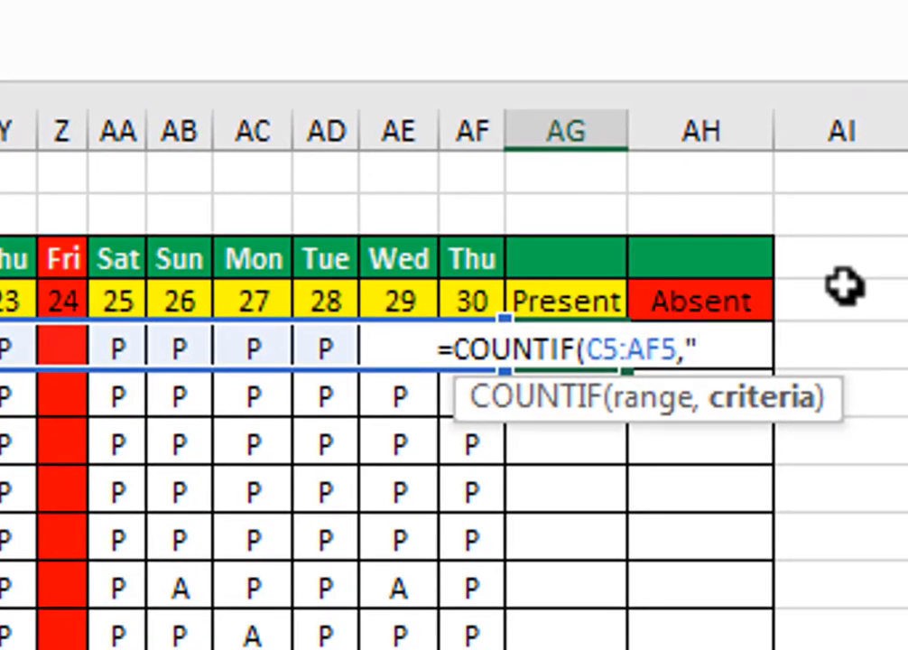
text(P)
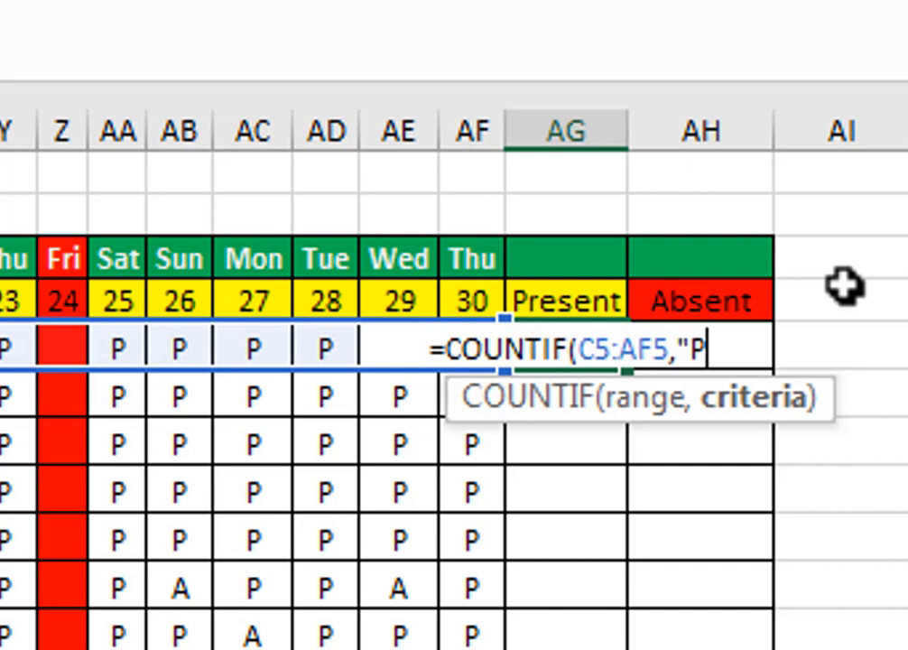
text(")
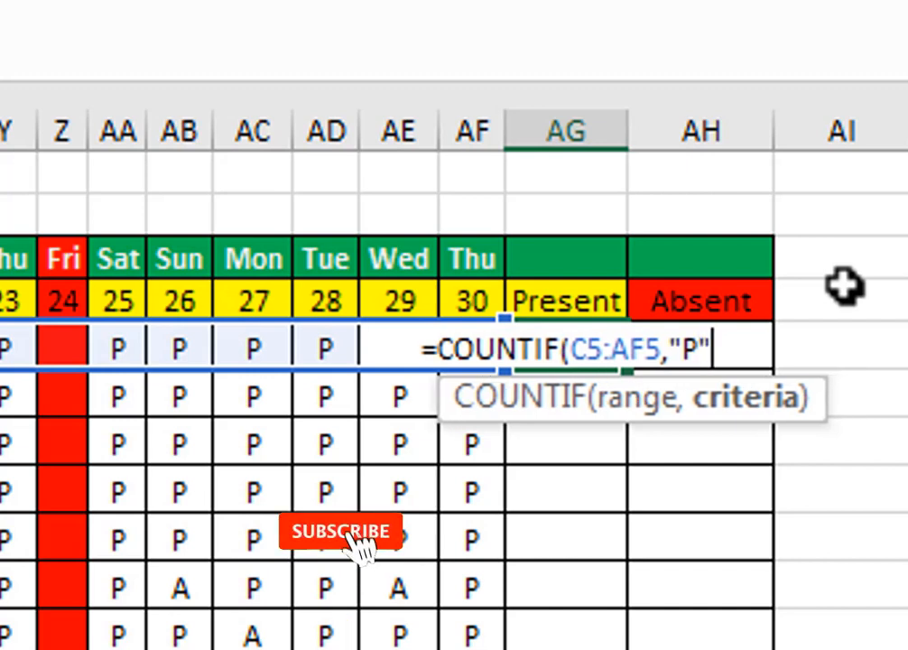
text())
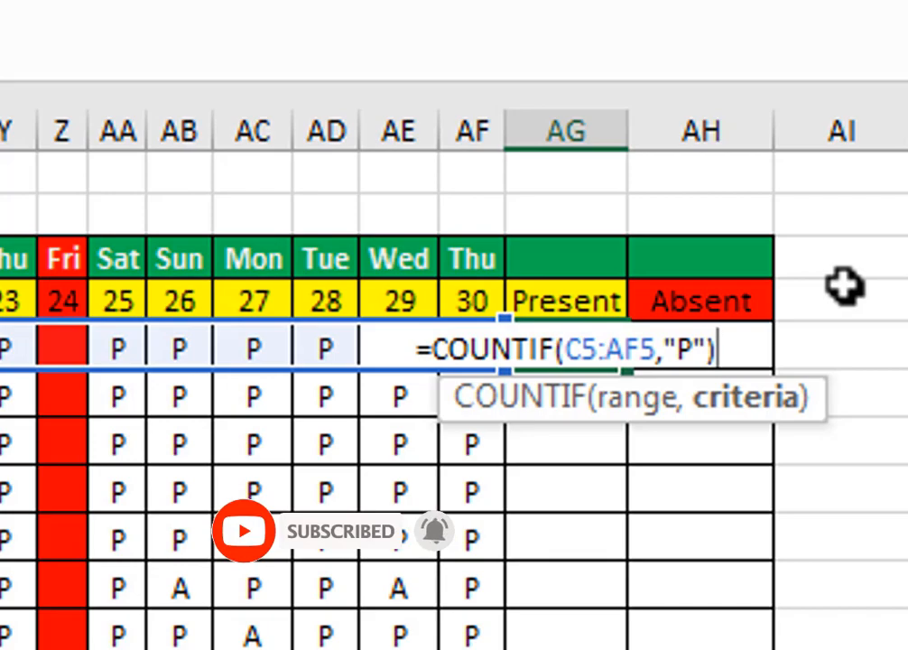
key(Return)
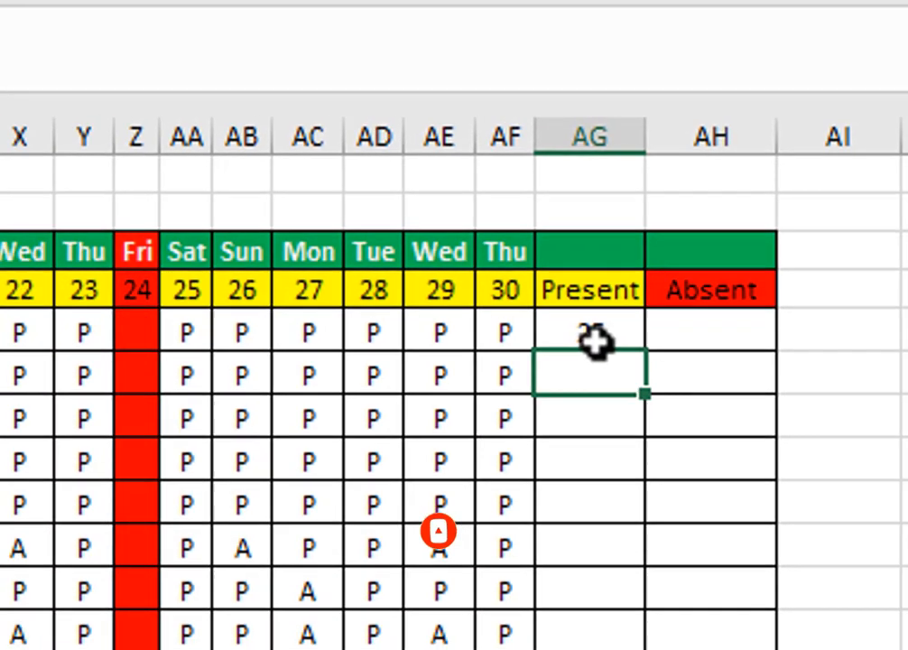
- Fill the Present formula from AG5 down to AG19 and check the copied formulas
click(596, 341)
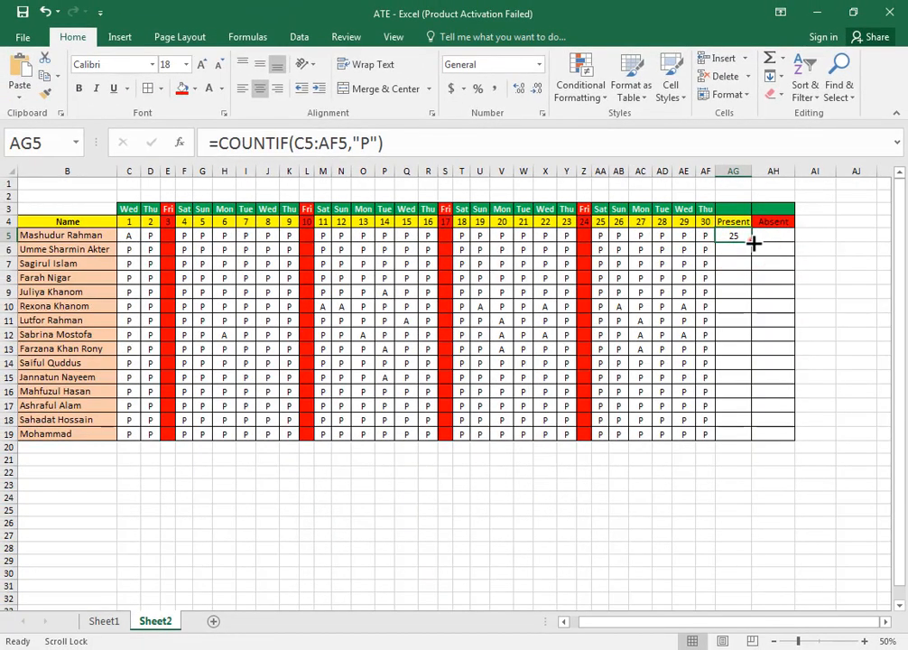
drag(754, 242, 771, 444)
click(734, 264)
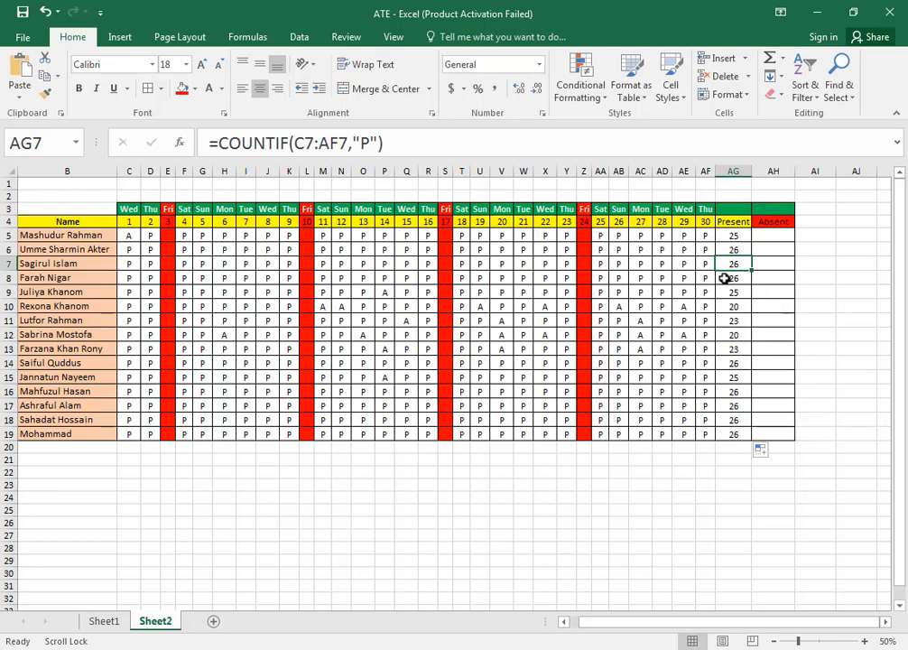
click(734, 235)
click(733, 235)
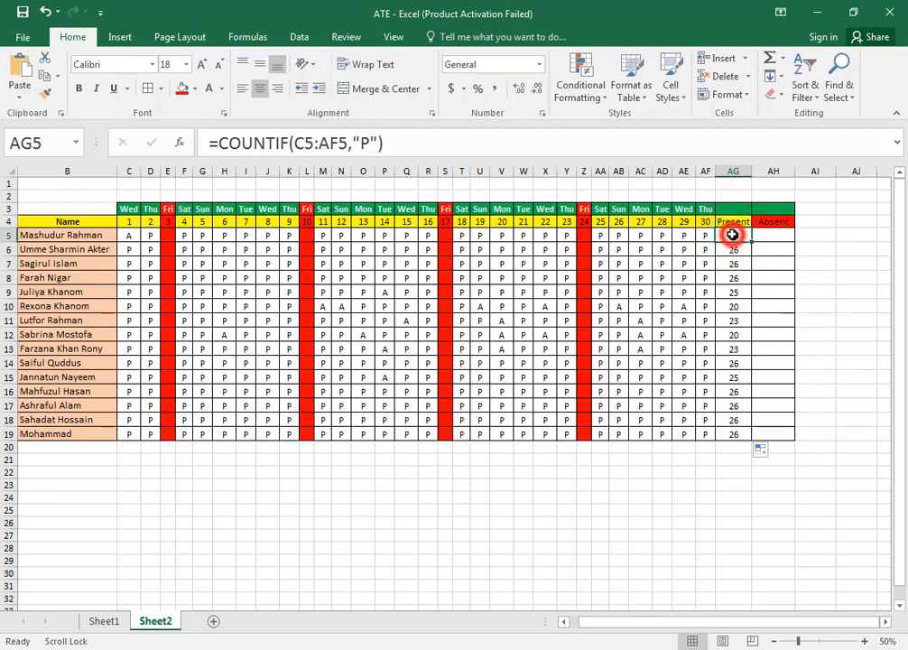
key(Return)
- Enter =COUNTIF(C5:AF5,"A") in AH5 to count absent days and fill it down to AH19
click(775, 235)
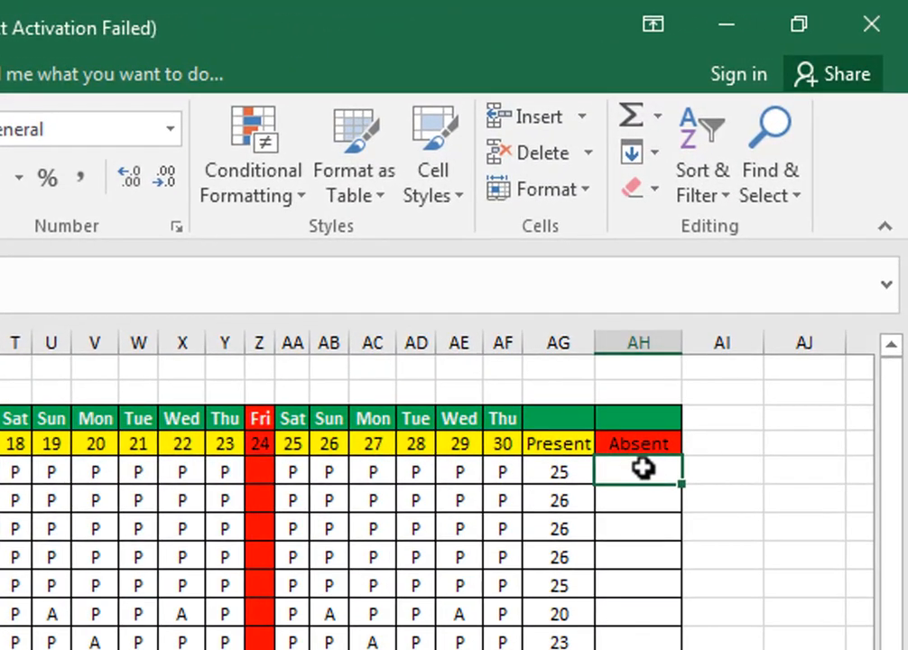
double_click(642, 468)
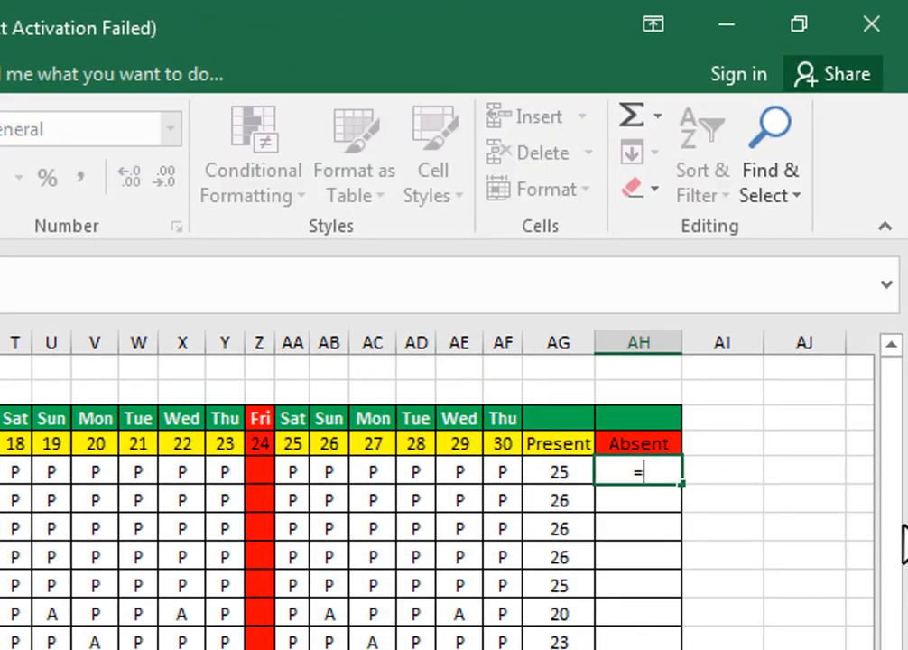
text(=coun)
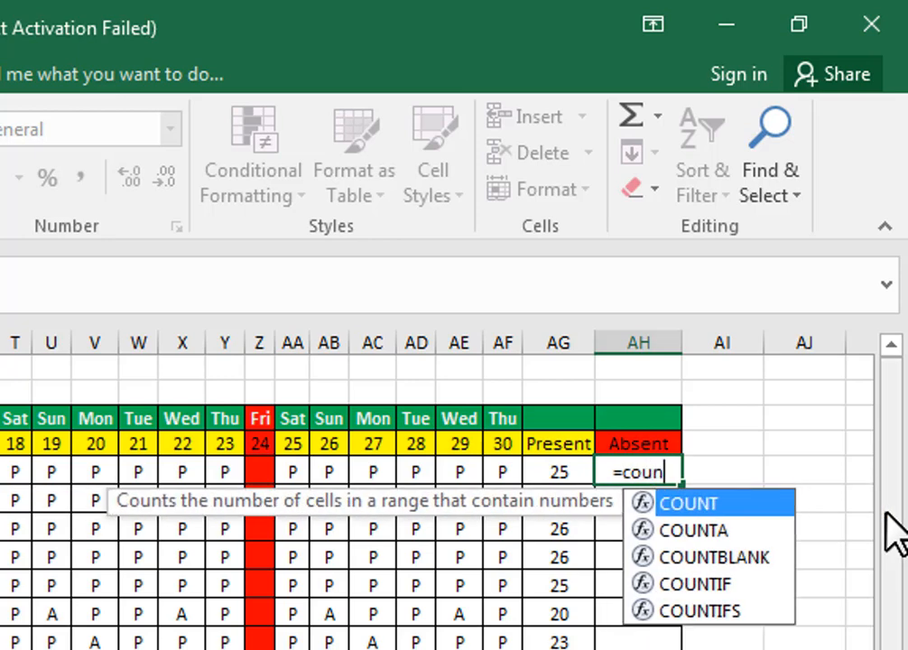
key(Down)
key(Down)
key(Down)
key(Tab)
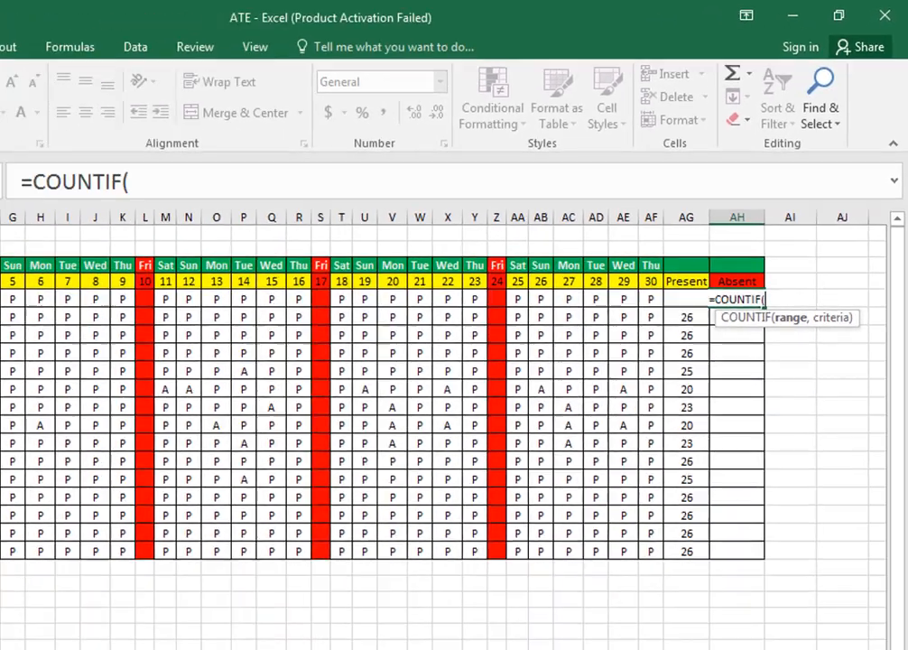
drag(128, 236, 702, 233)
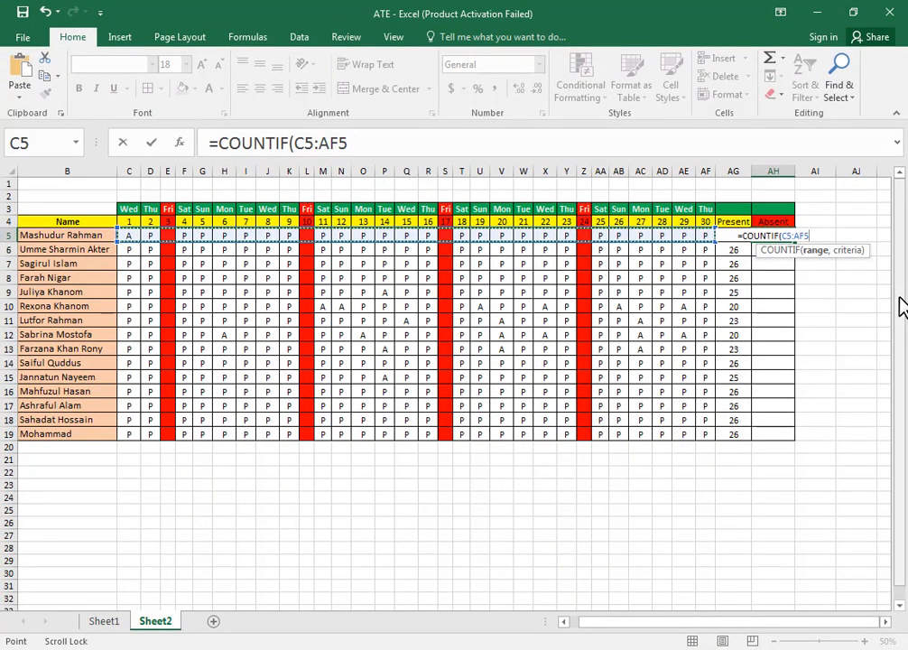
text(,)
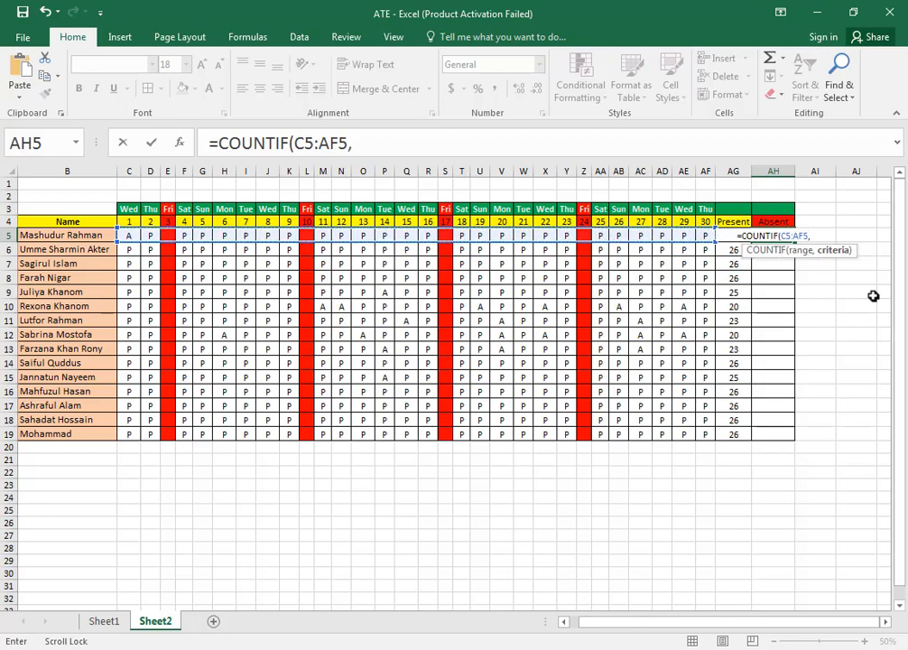
text(")
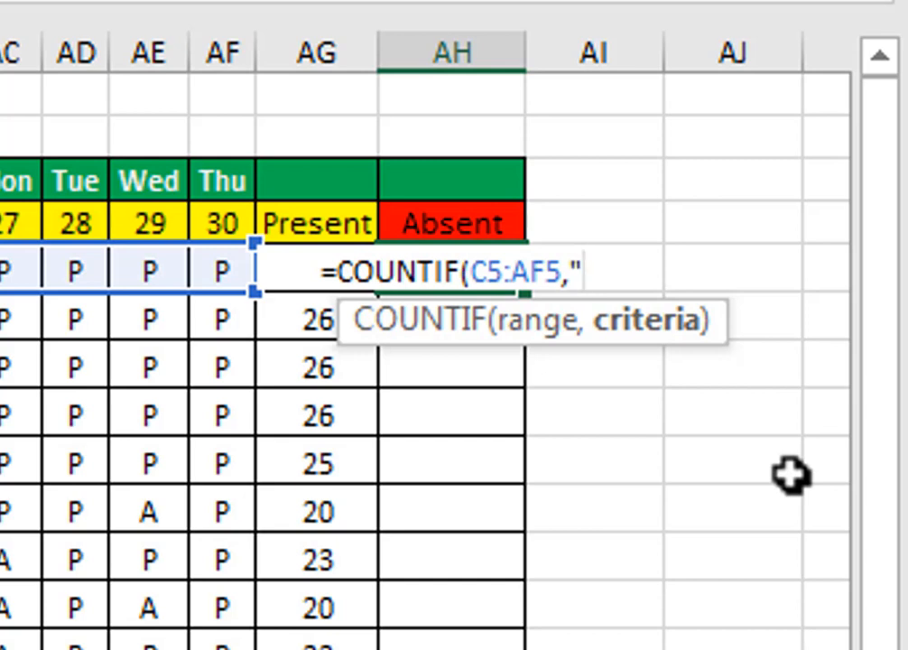
text(A)
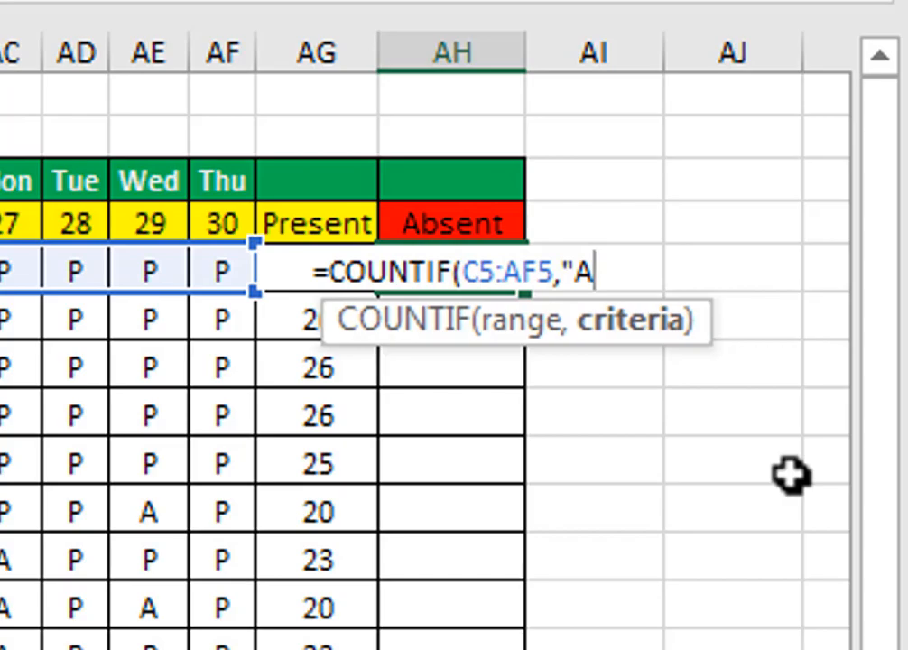
text("))
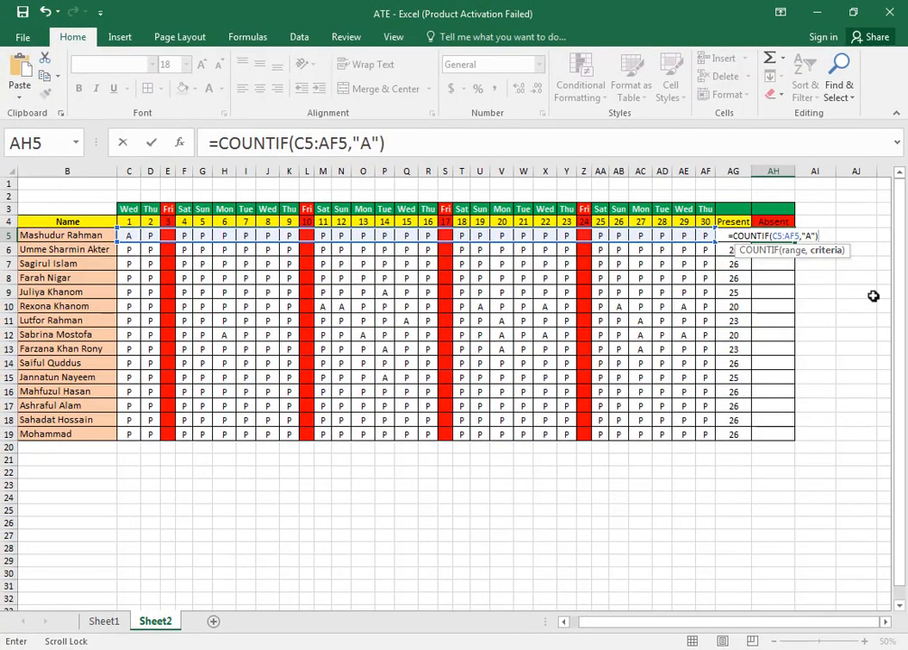
key(Return)
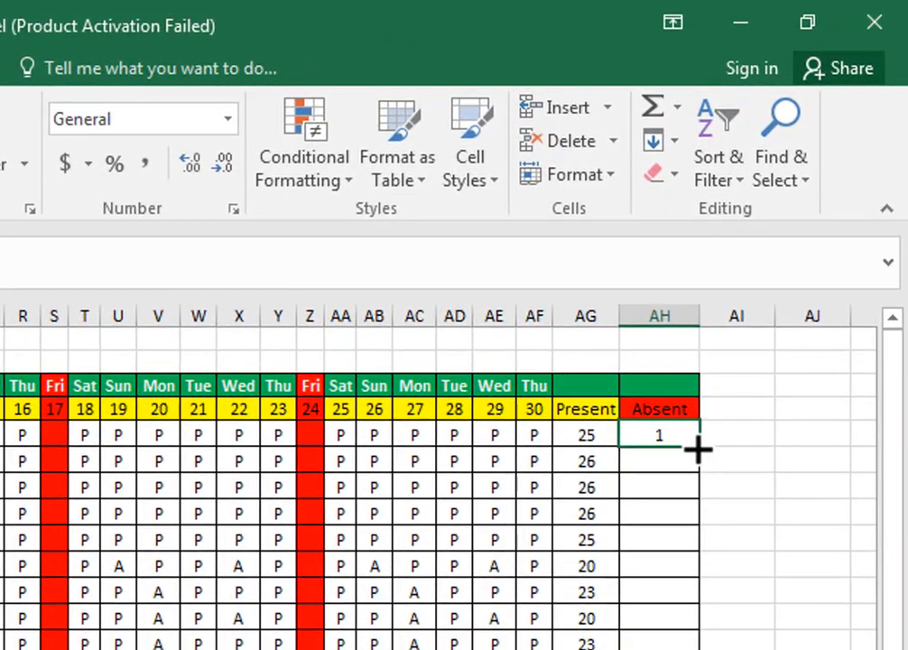
double_click(698, 448)
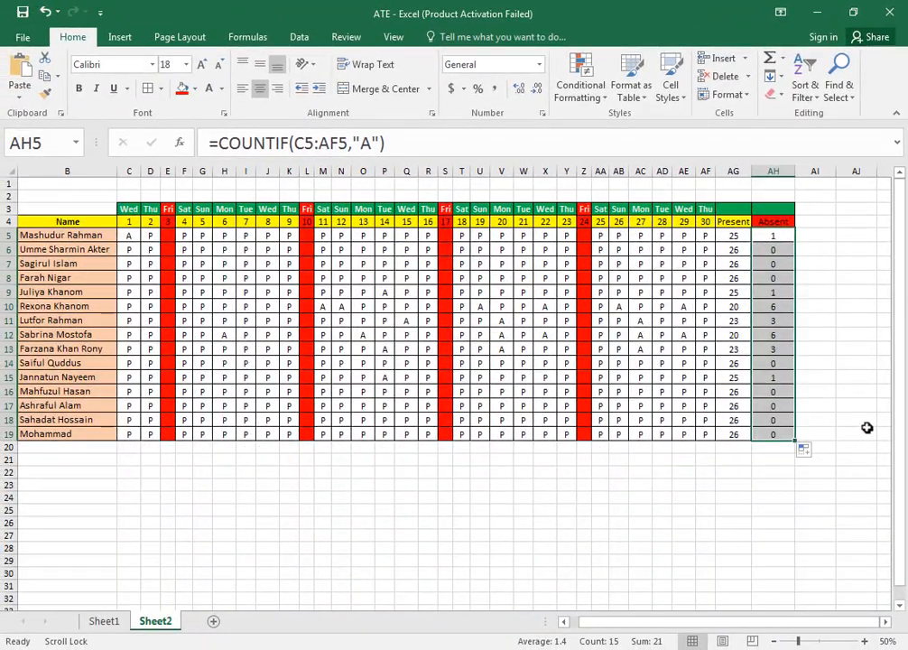
click(847, 251)
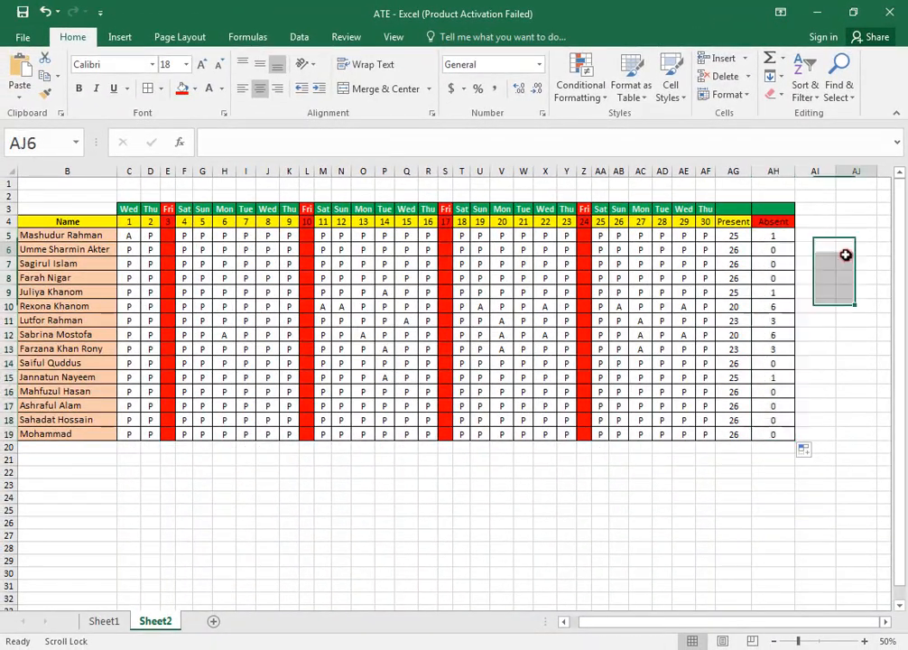
click(131, 236)
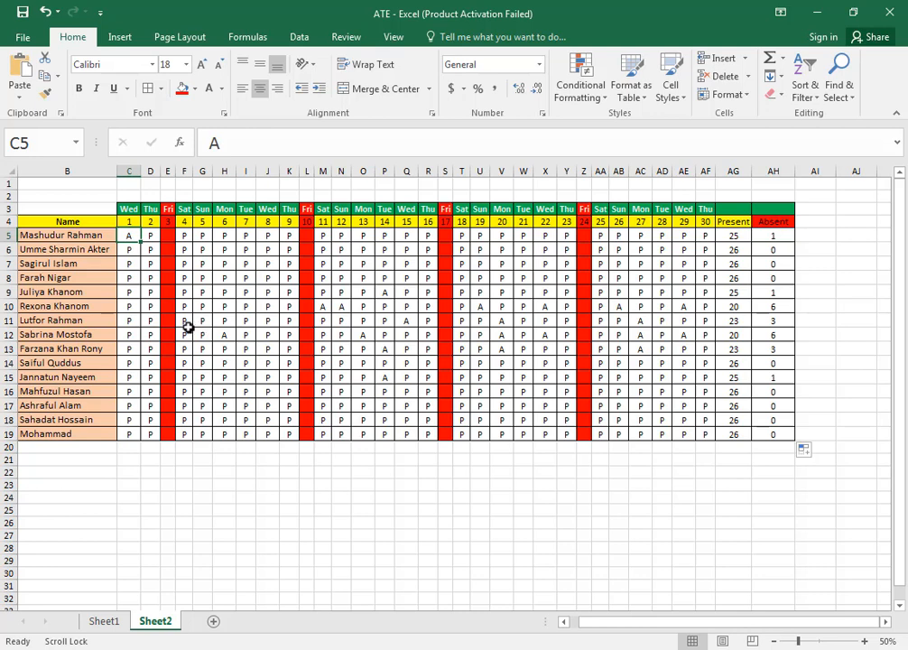
drag(150, 272, 511, 407)
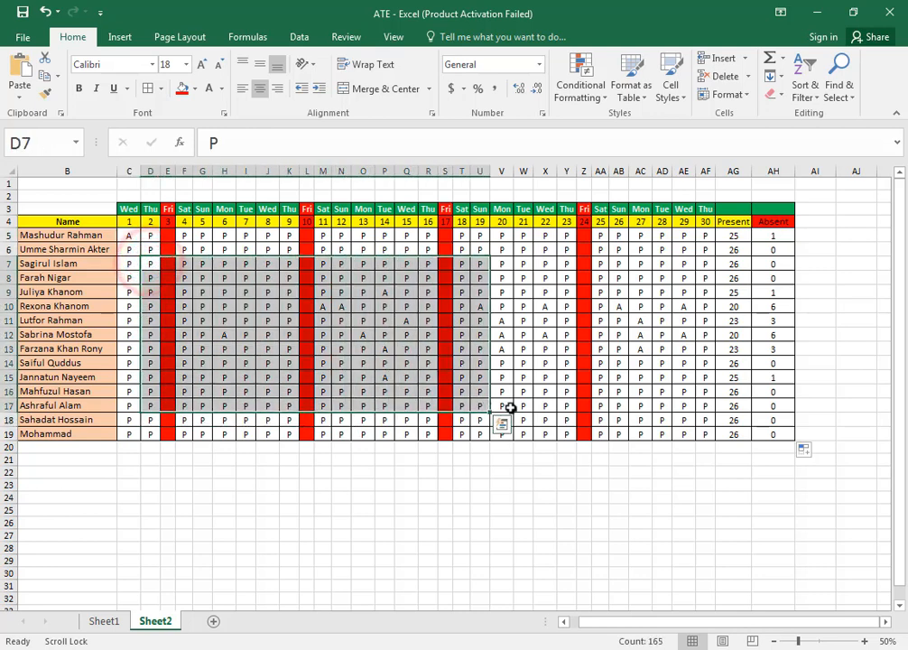
click(544, 375)
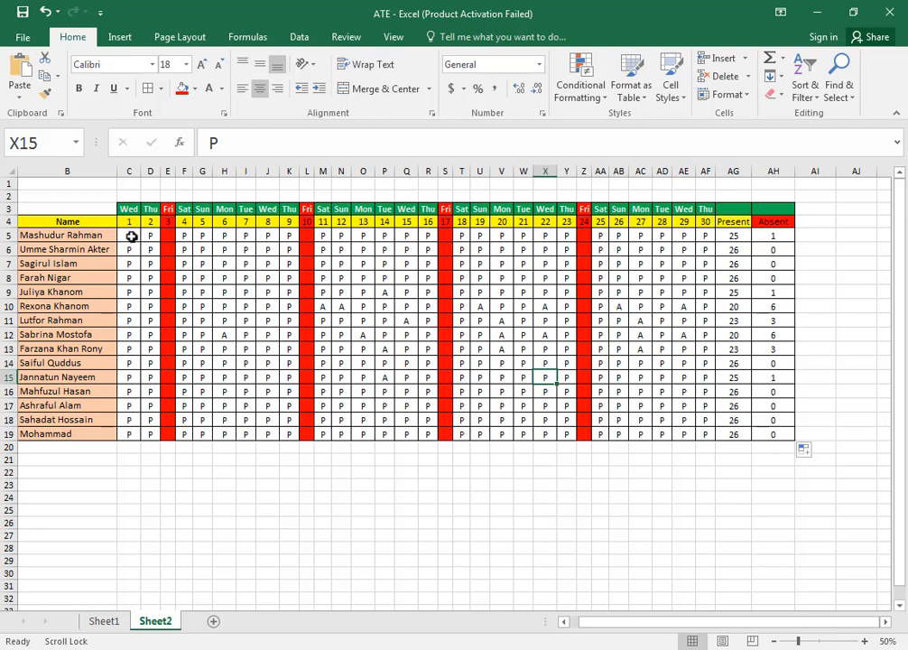
- Set up an Equal To conditional highlighting rule for the value a on the attendance marks in C5:AF19
mouse_move(131, 235)
mouse_down()
mouse_move(230, 369)
mouse_move(329, 424)
mouse_move(521, 448)
mouse_move(742, 431)
mouse_move(704, 437)
mouse_up()
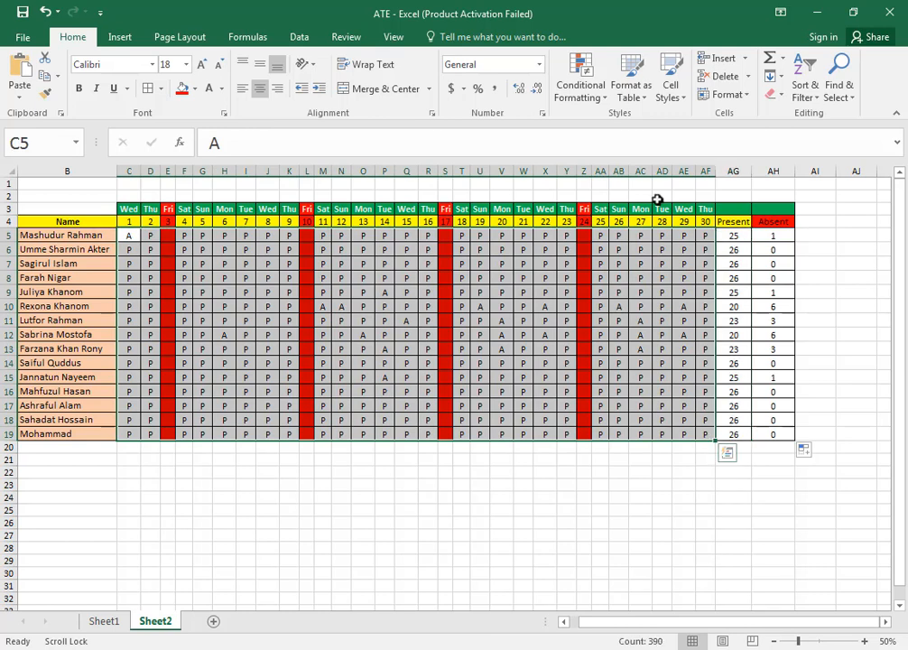
click(601, 100)
mouse_move(657, 125)
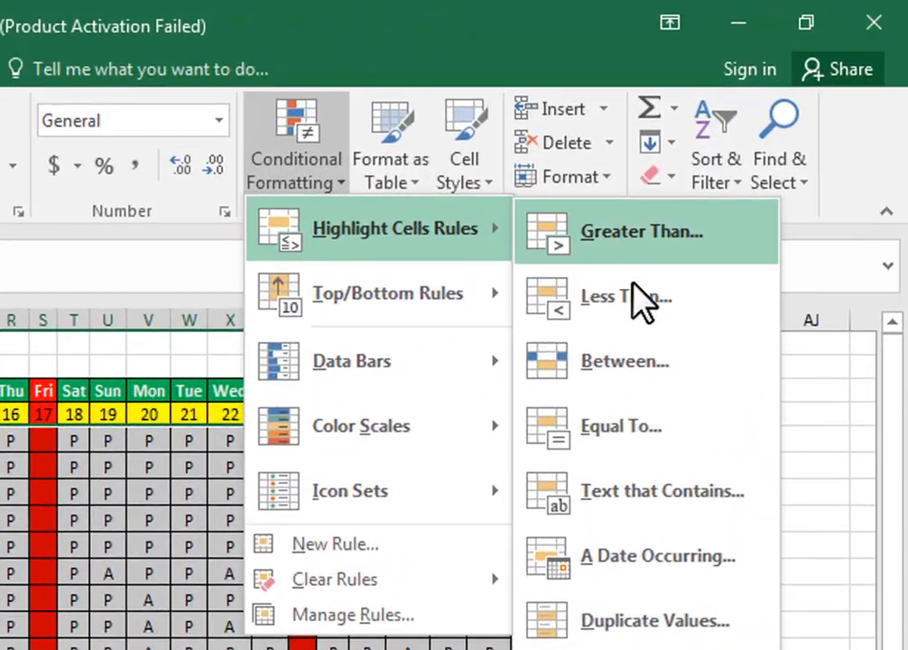
click(664, 424)
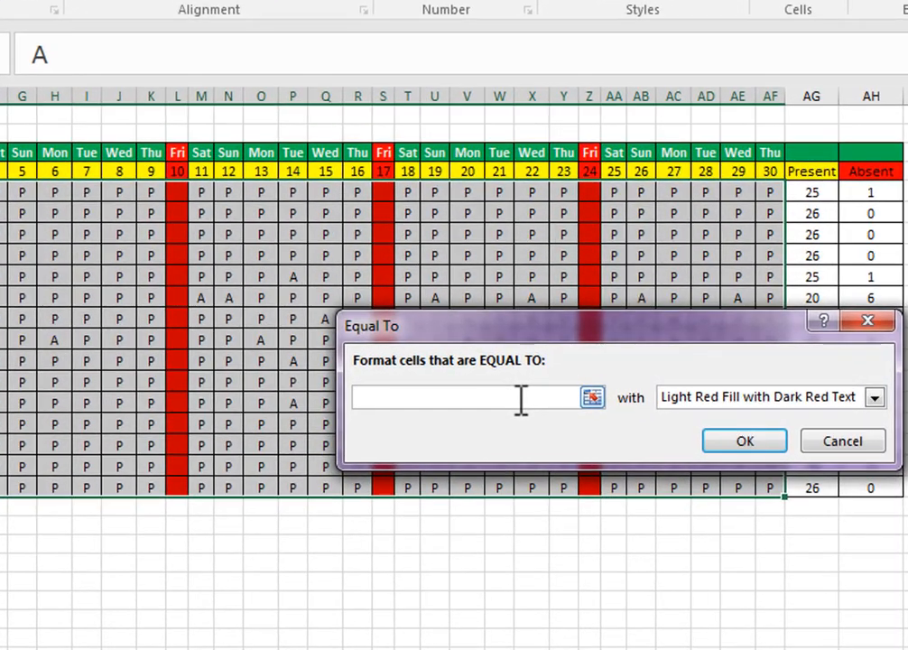
text(a)
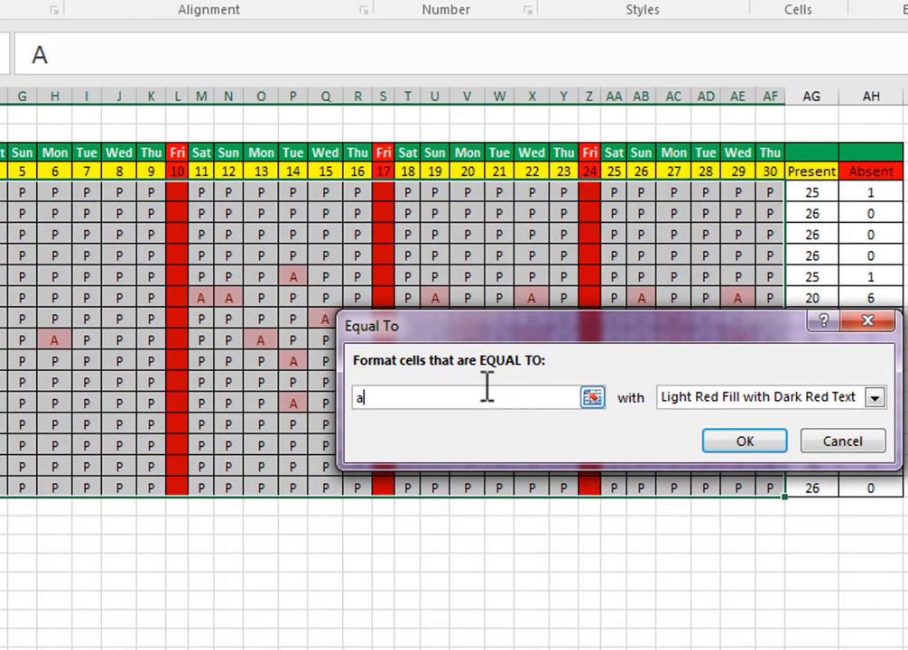
drag(607, 341, 528, 558)
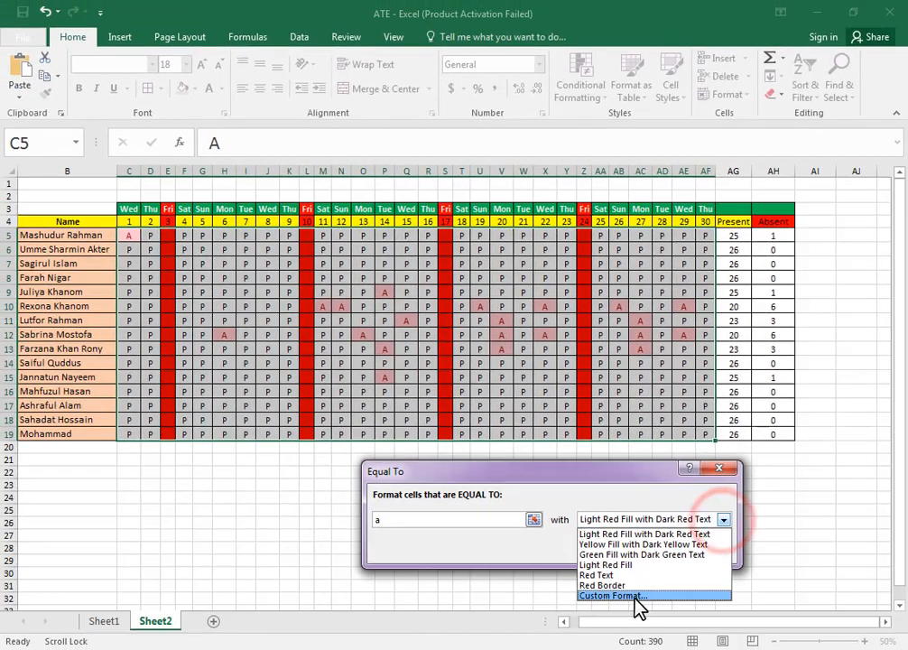
- Give the Equal To rule a custom format with a red background fill and apply it to the attendance marks
click(637, 597)
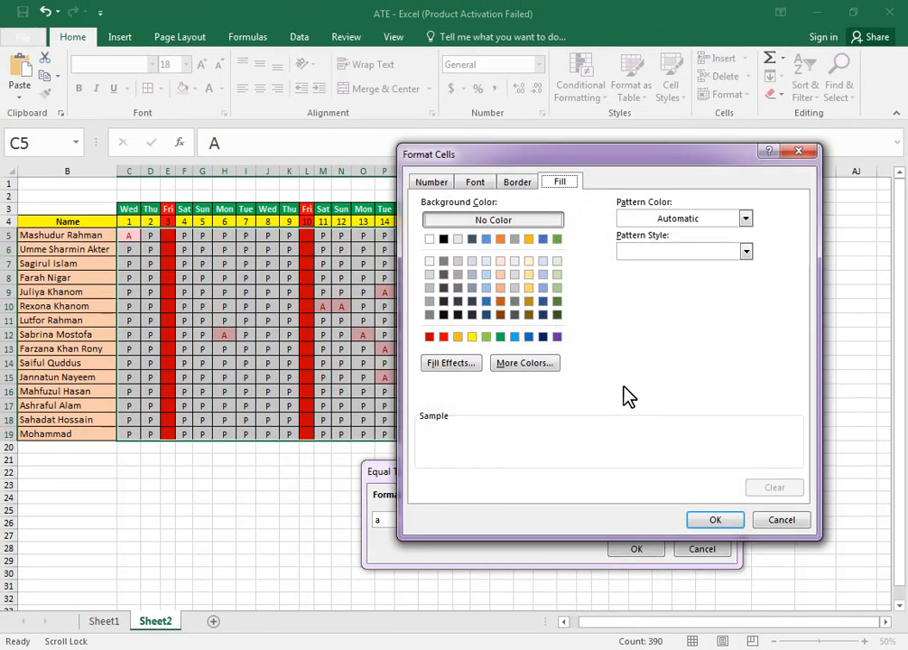
click(472, 340)
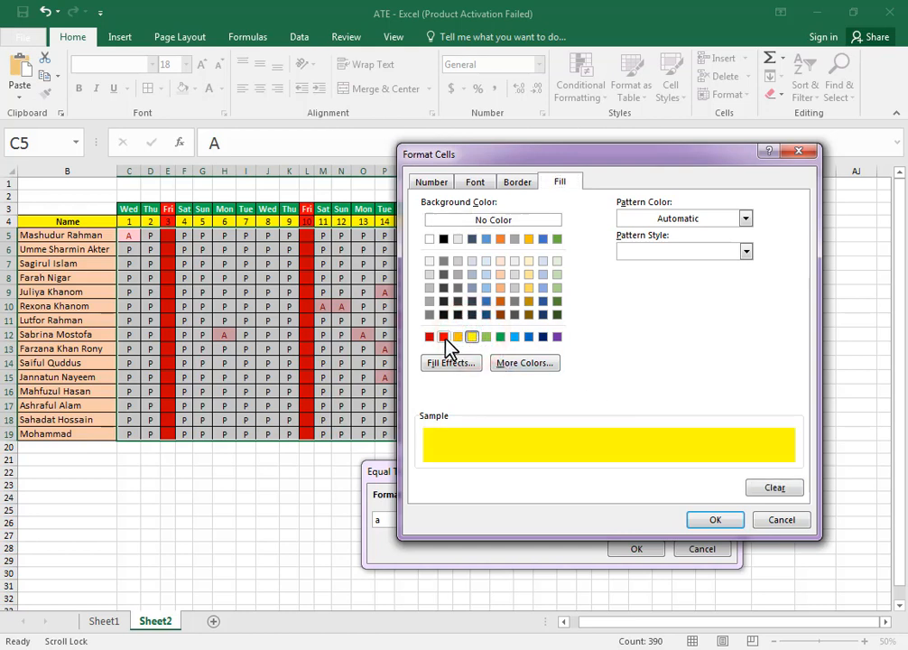
click(444, 338)
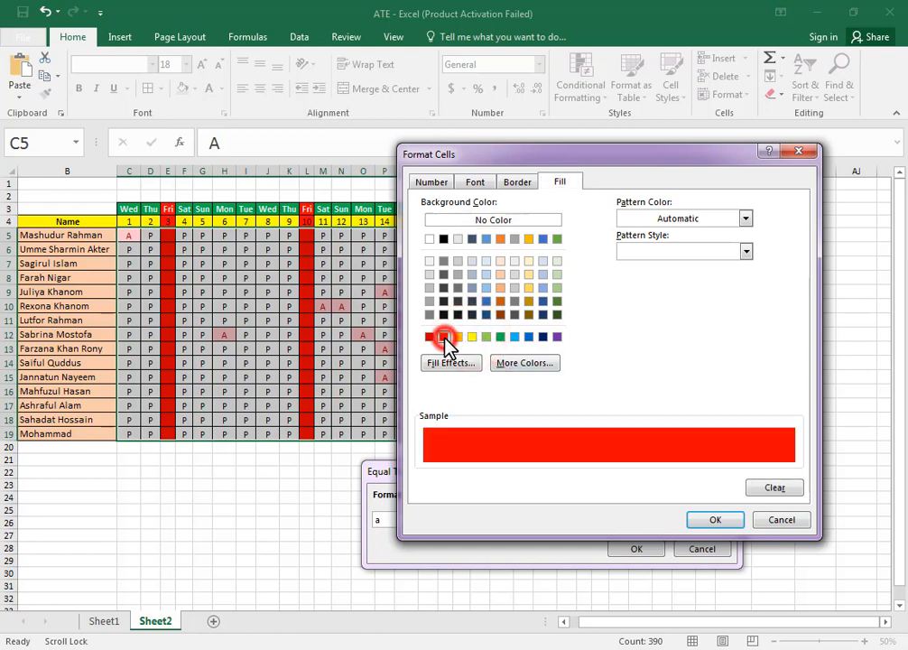
click(715, 524)
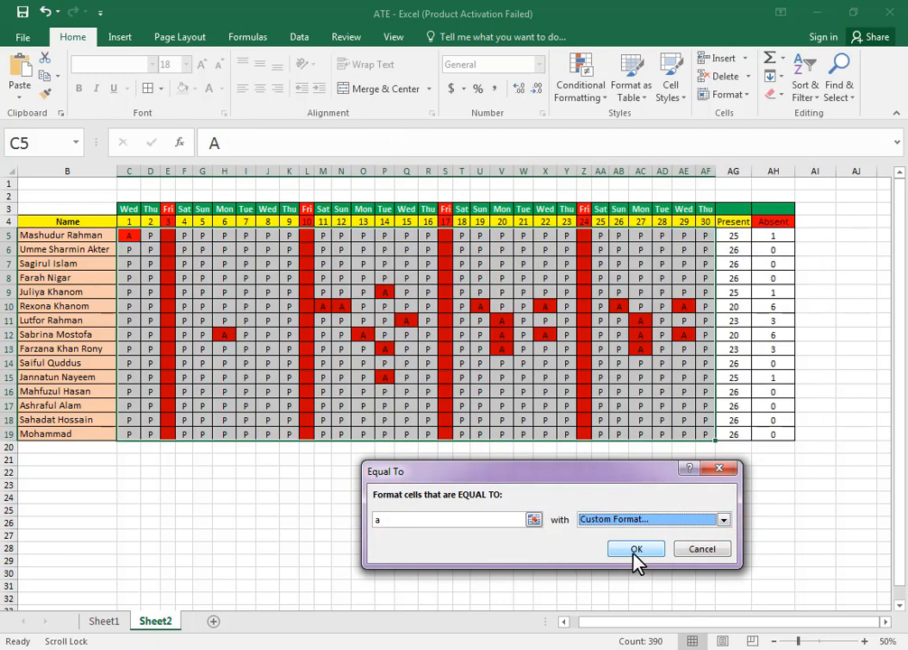
click(636, 551)
click(523, 379)
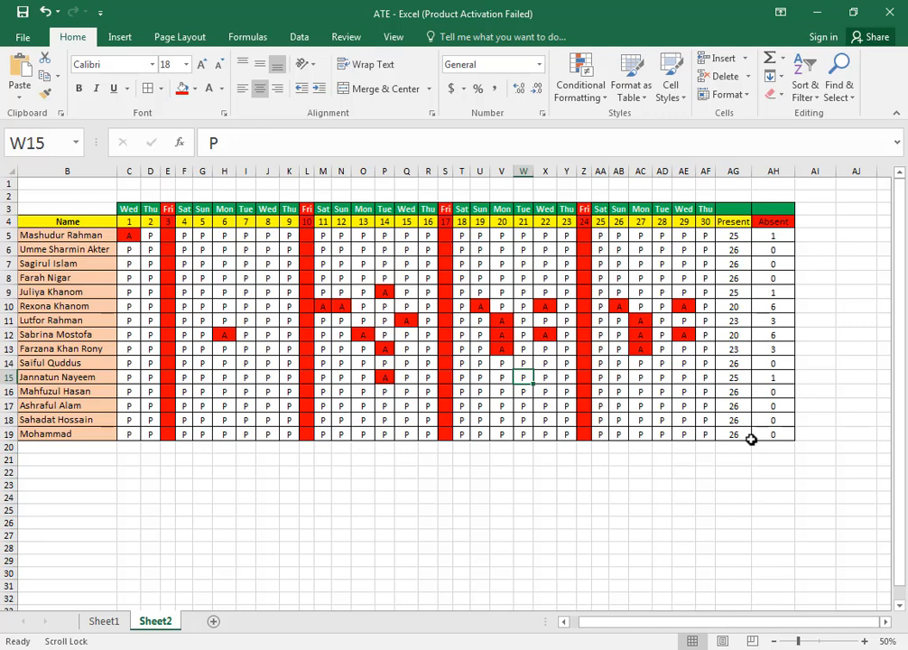
drag(126, 184, 776, 193)
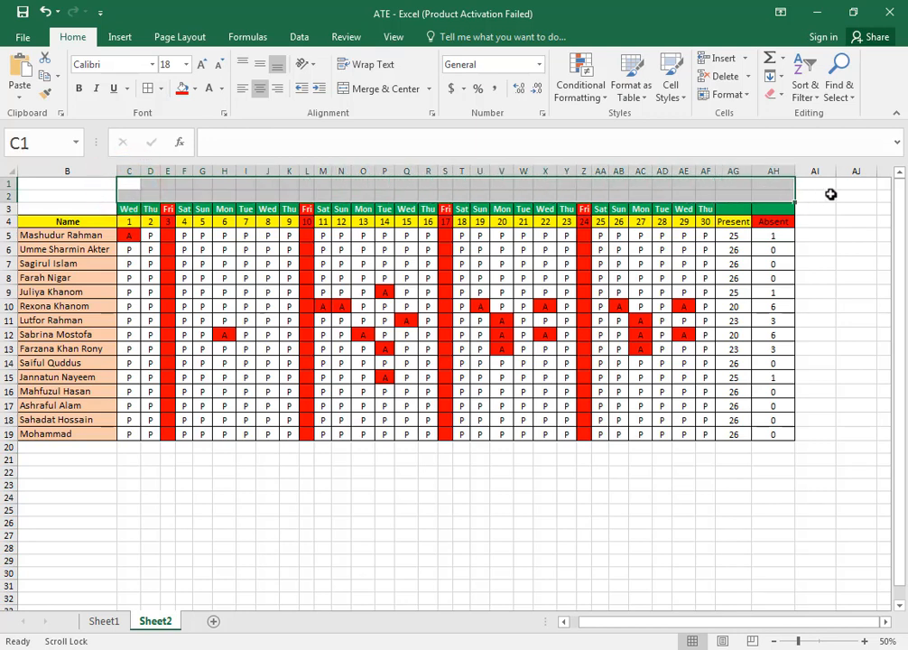
click(831, 194)
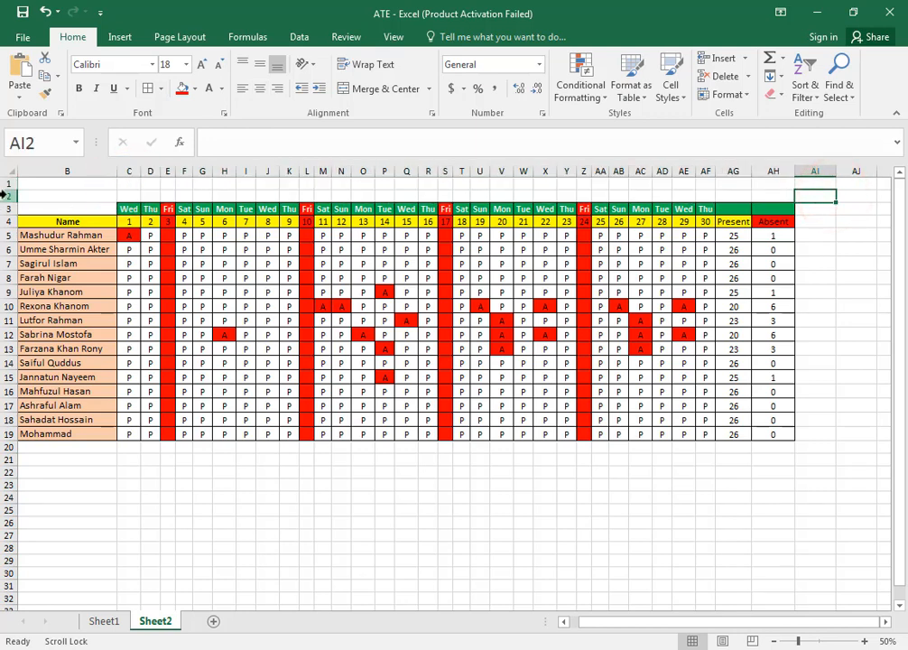
drag(7, 183, 9, 192)
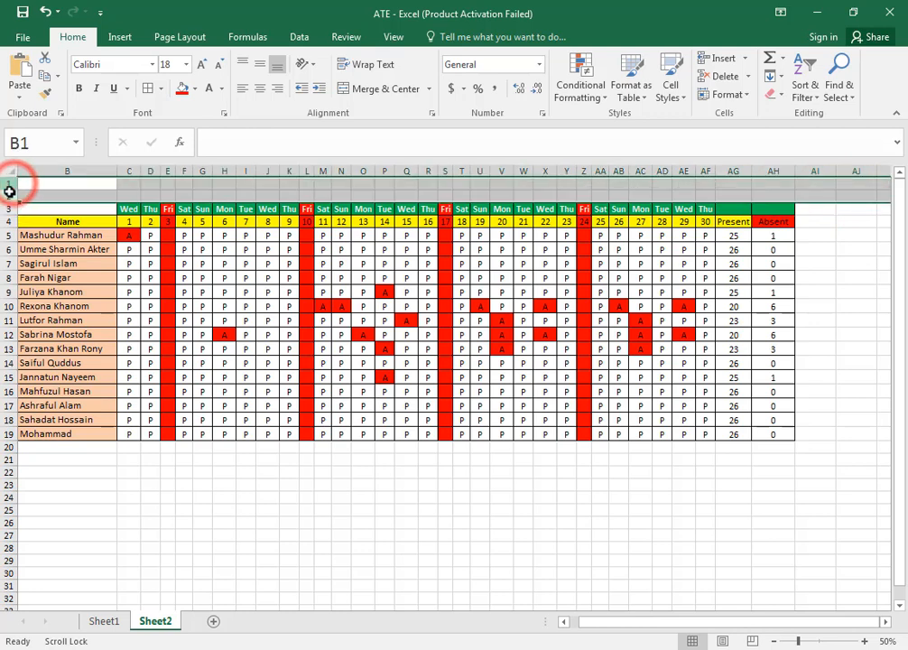
right_click(10, 194)
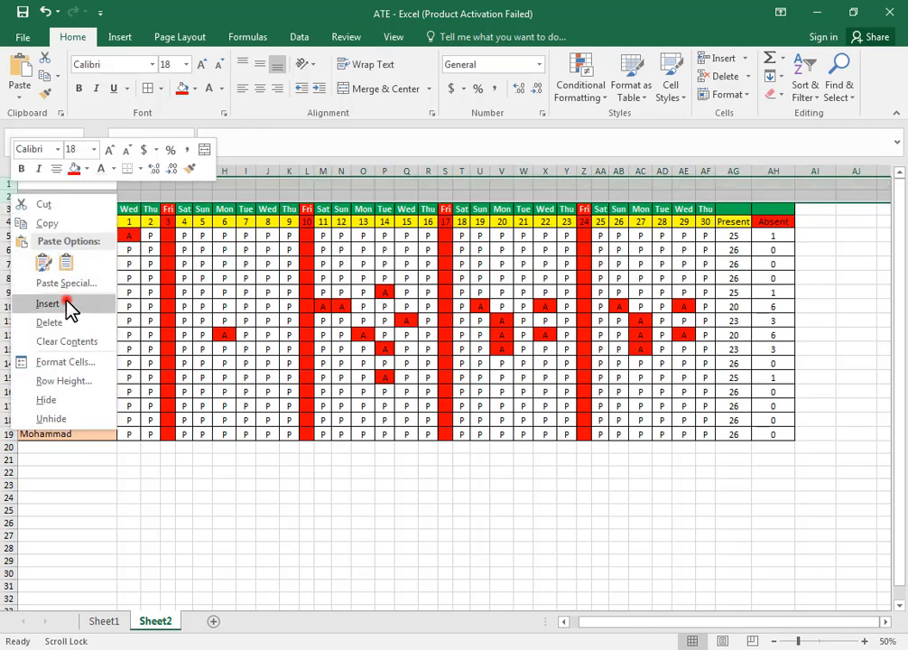
click(69, 307)
click(479, 219)
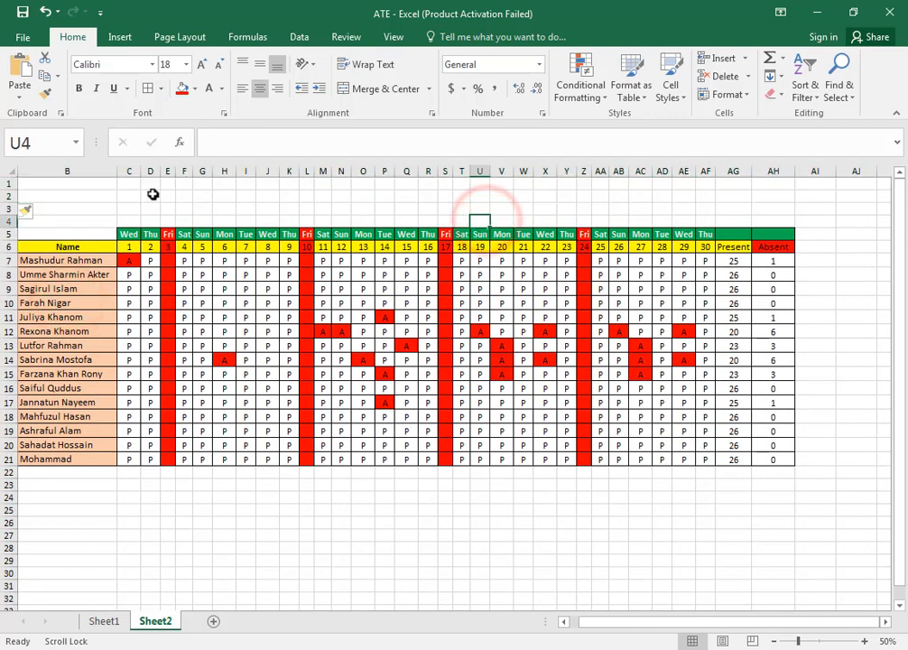
drag(4, 185, 8, 202)
click(10, 187)
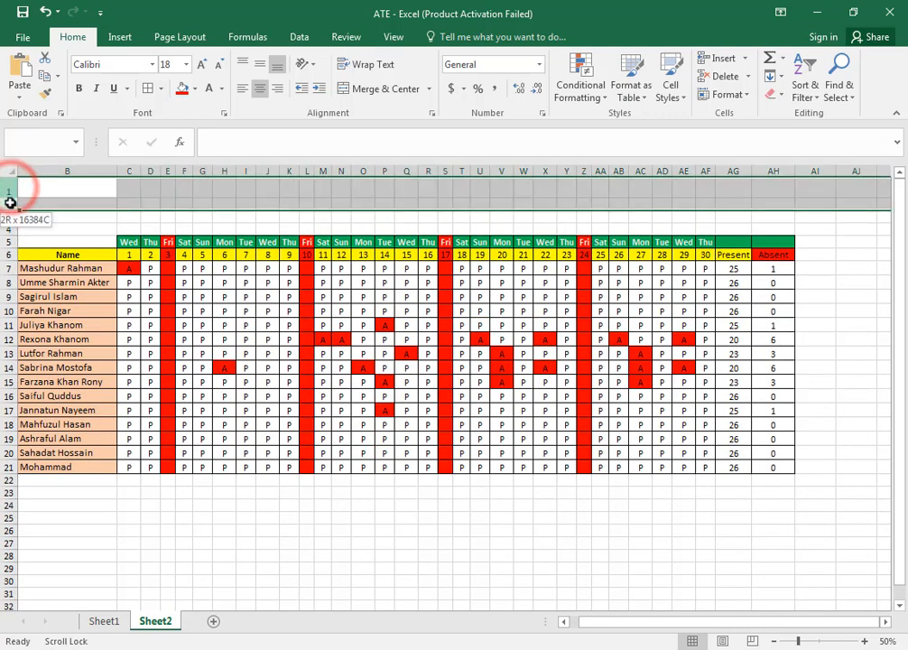
right_click(8, 203)
click(45, 333)
- Merge and center C1:AH2 above the attendance table and enter the title Putul Tech
drag(738, 200, 770, 202)
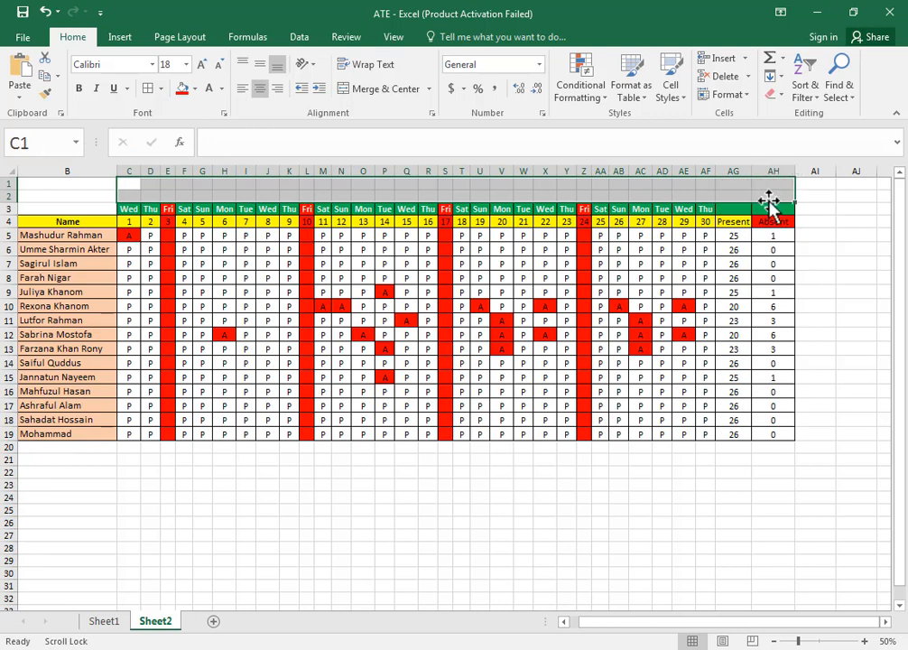
click(376, 94)
double_click(385, 192)
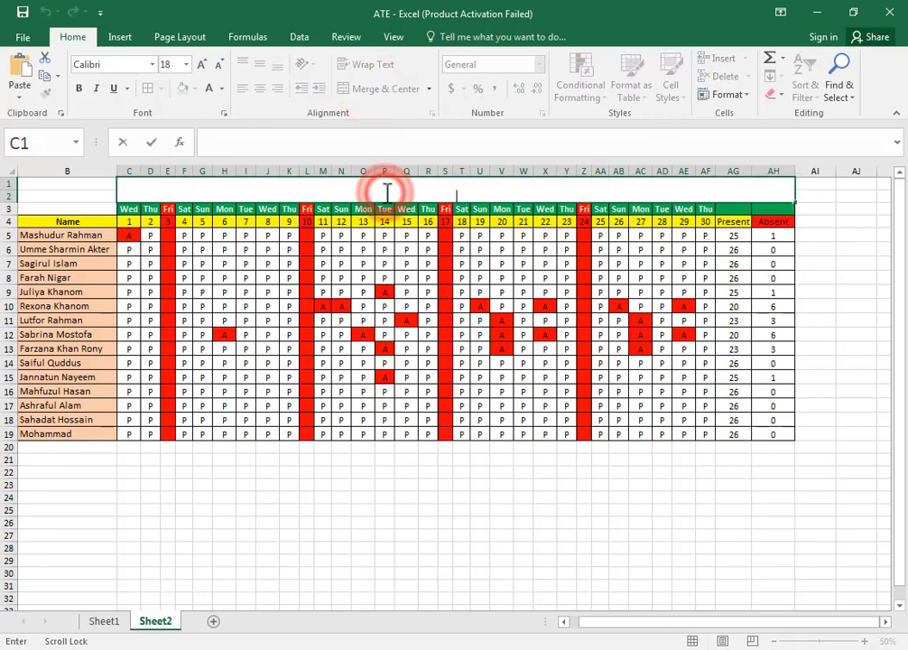
text(Putul Tech)
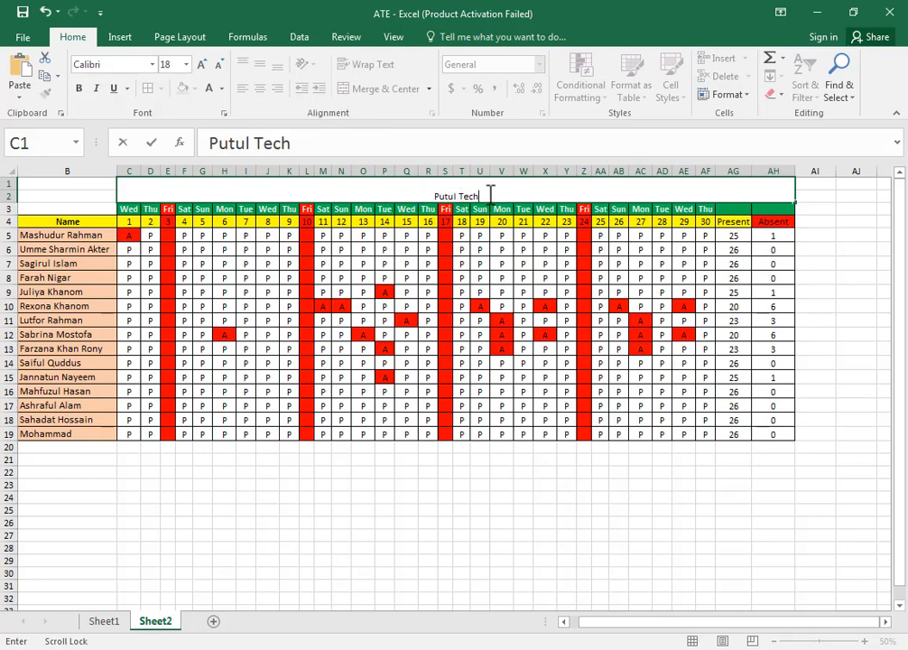
- Make the title text in the merged cell bold and set its font size to 20
drag(488, 194, 432, 193)
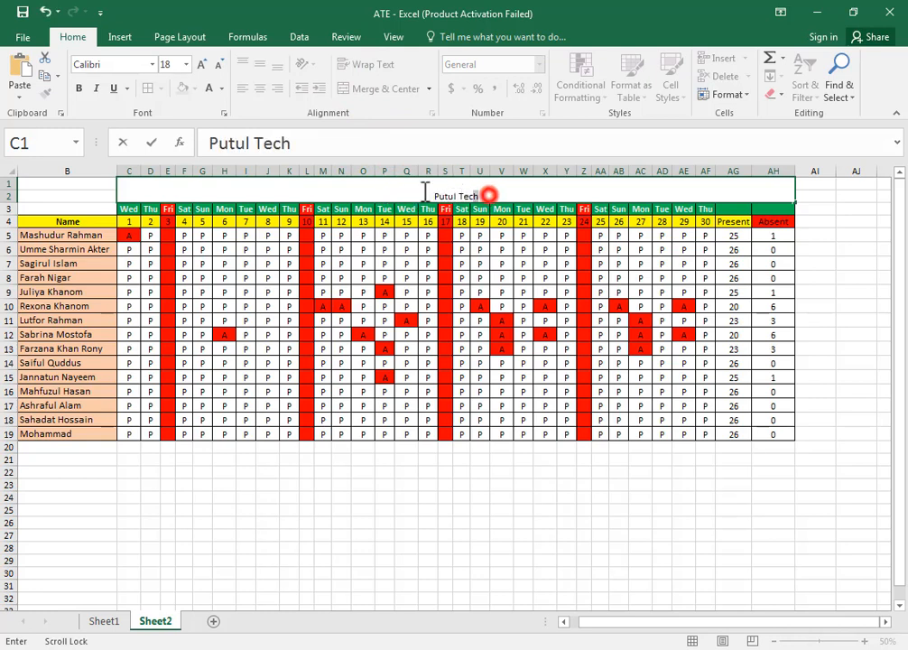
click(80, 89)
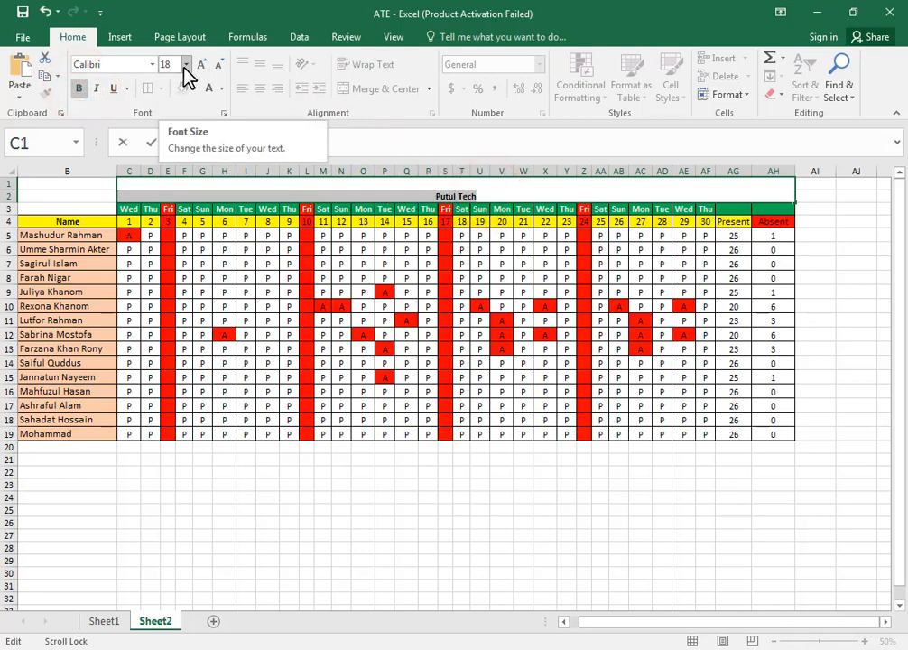
click(186, 65)
click(171, 207)
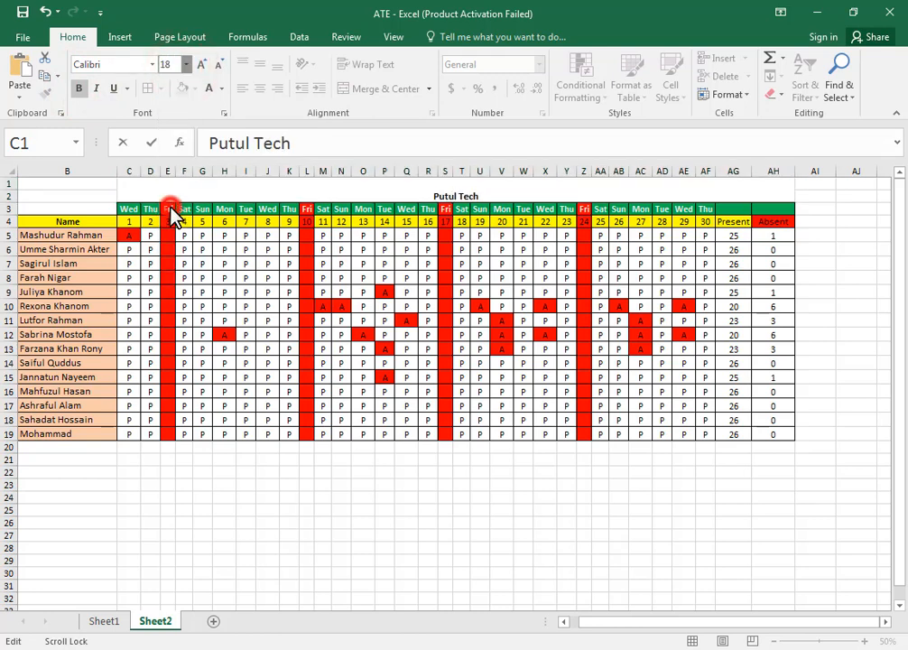
click(78, 88)
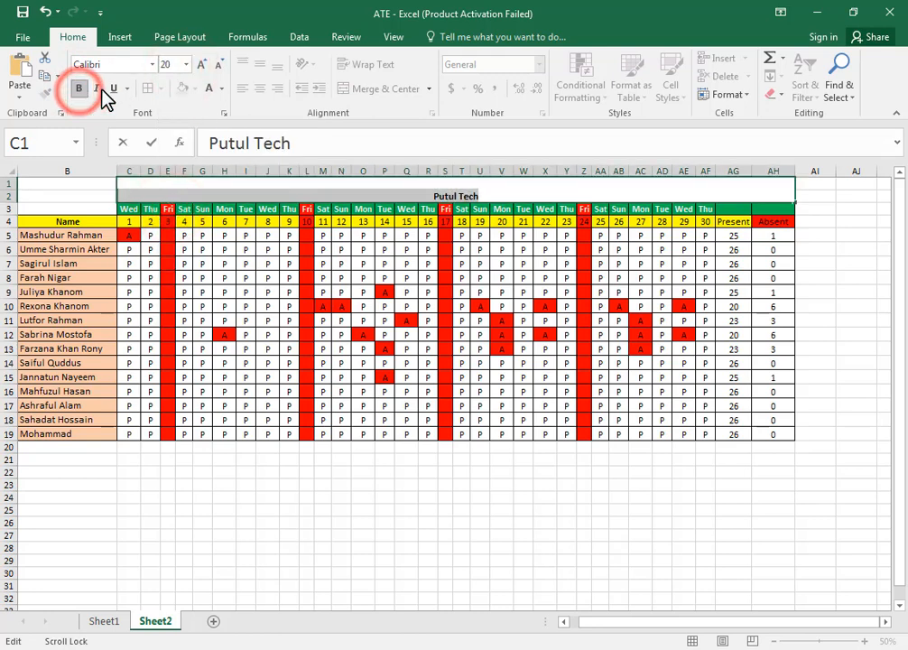
click(567, 193)
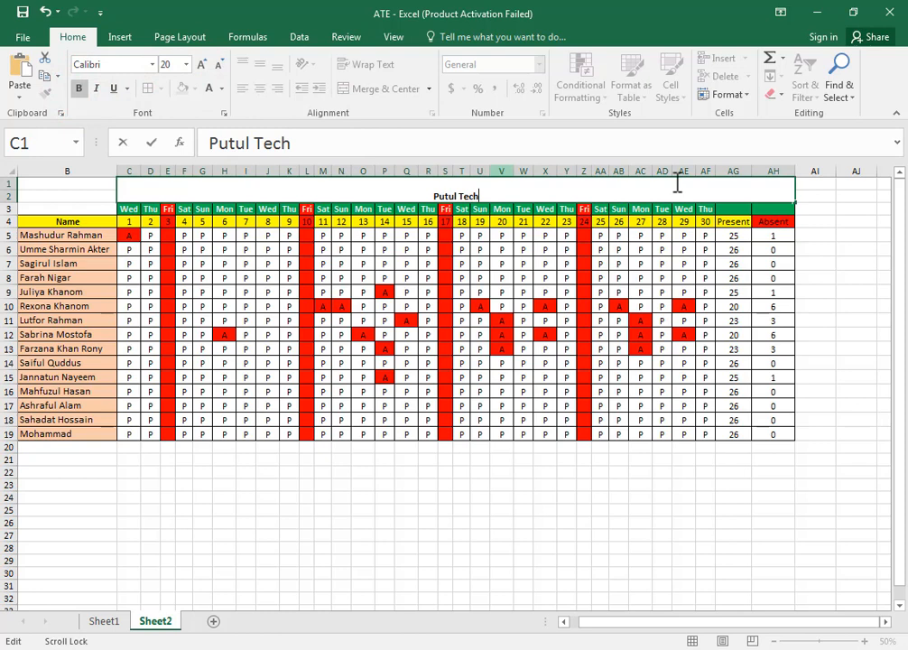
click(838, 205)
- Align the title vertically to the middle of the merged cell and set its font size to 24
click(256, 68)
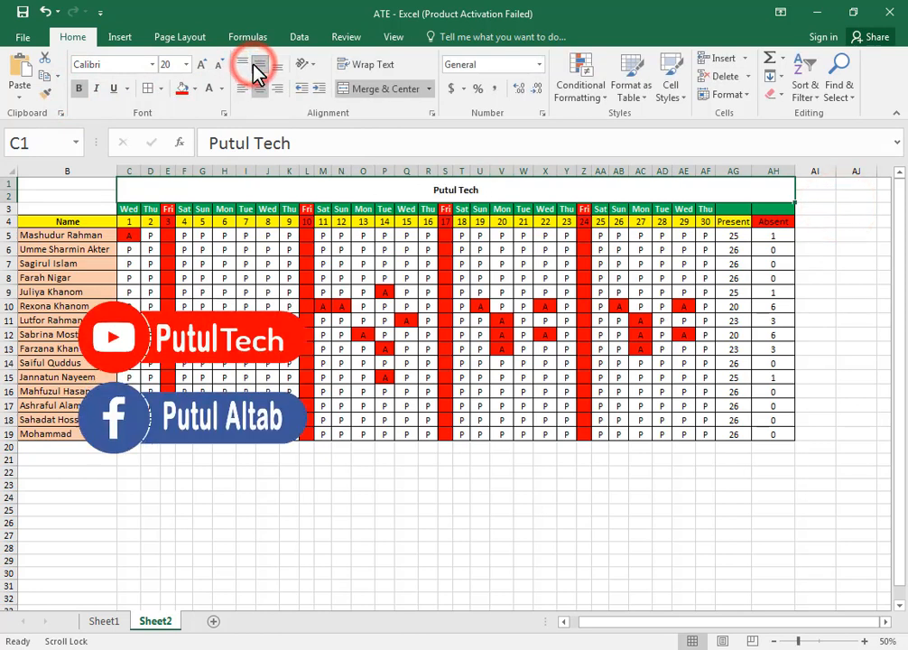
click(186, 64)
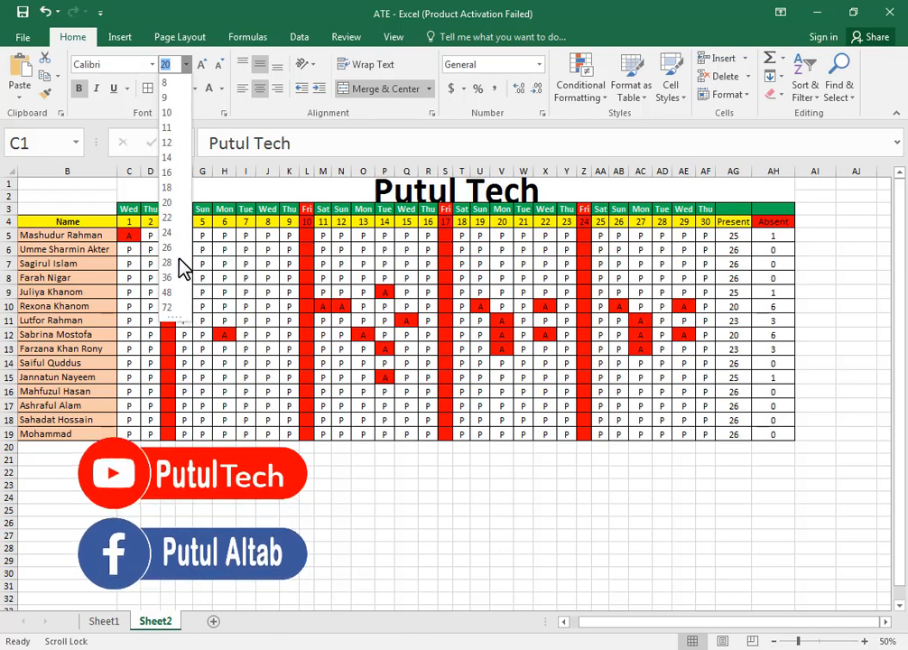
click(172, 233)
- Replace the title text in the merged cell with Attendance Sheet Month of November
double_click(489, 188)
drag(488, 189, 287, 187)
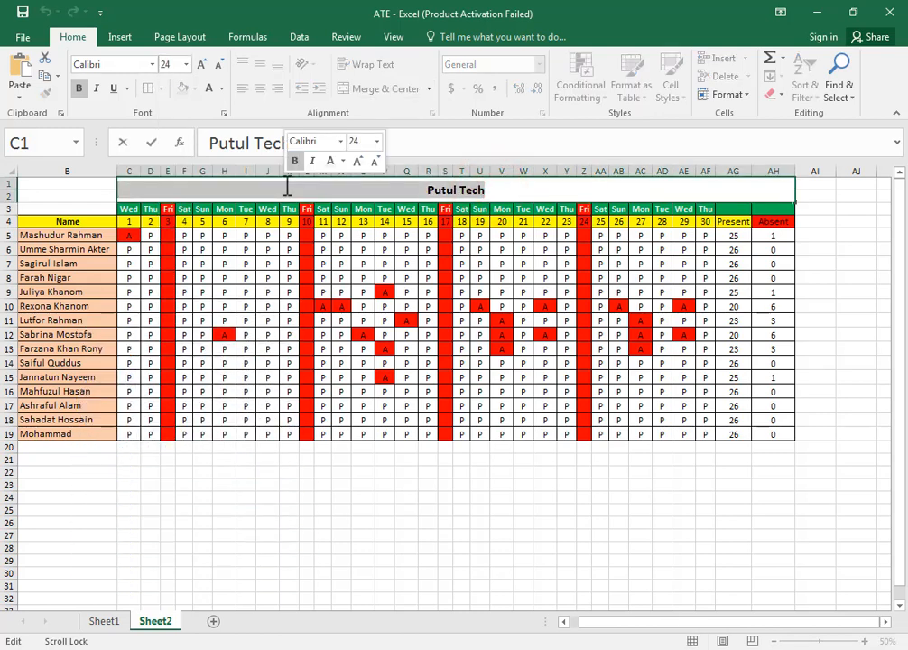
text(Att)
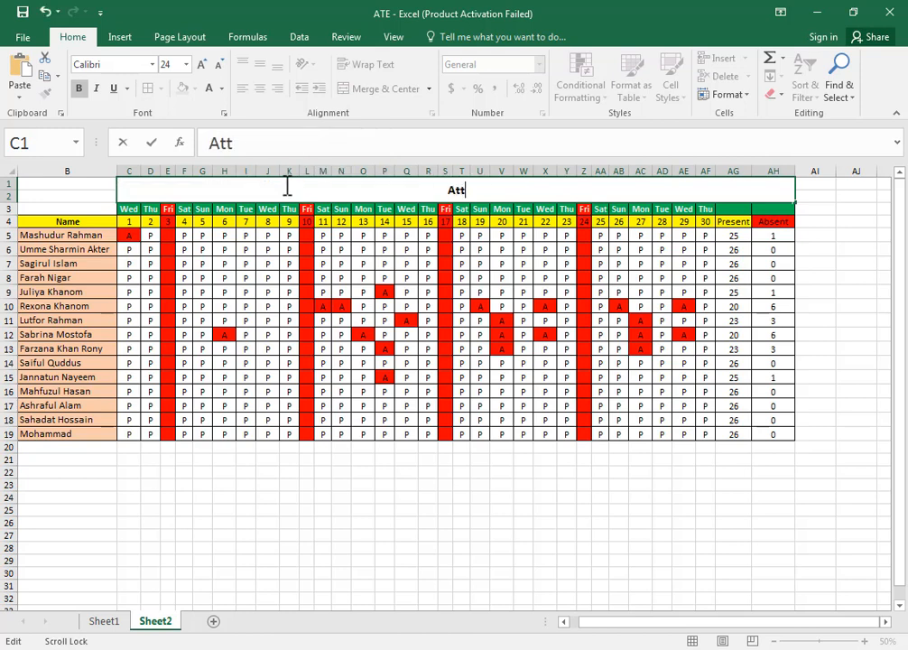
text(endance Sheet)
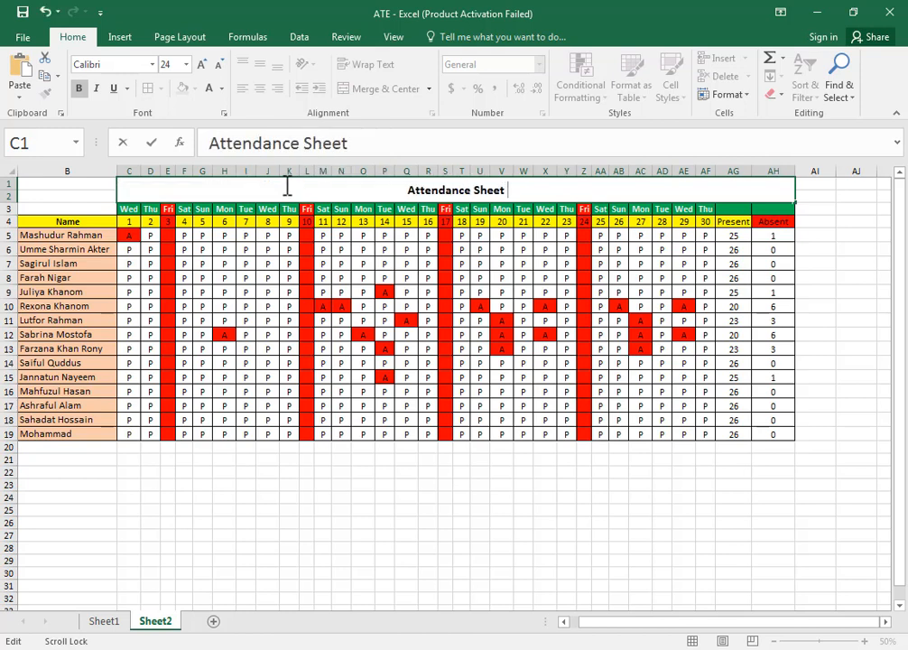
text( Month of)
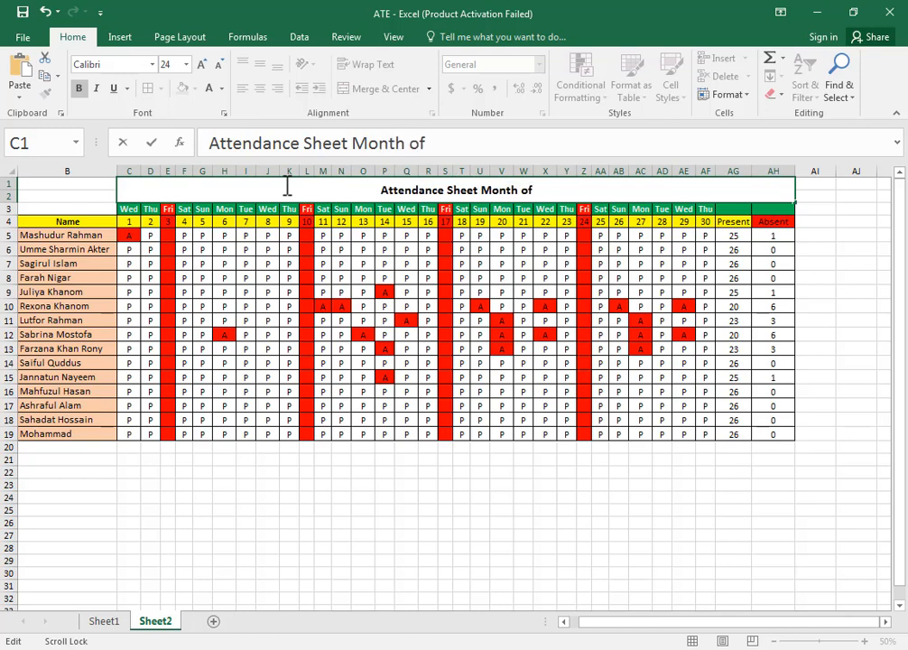
text( November)
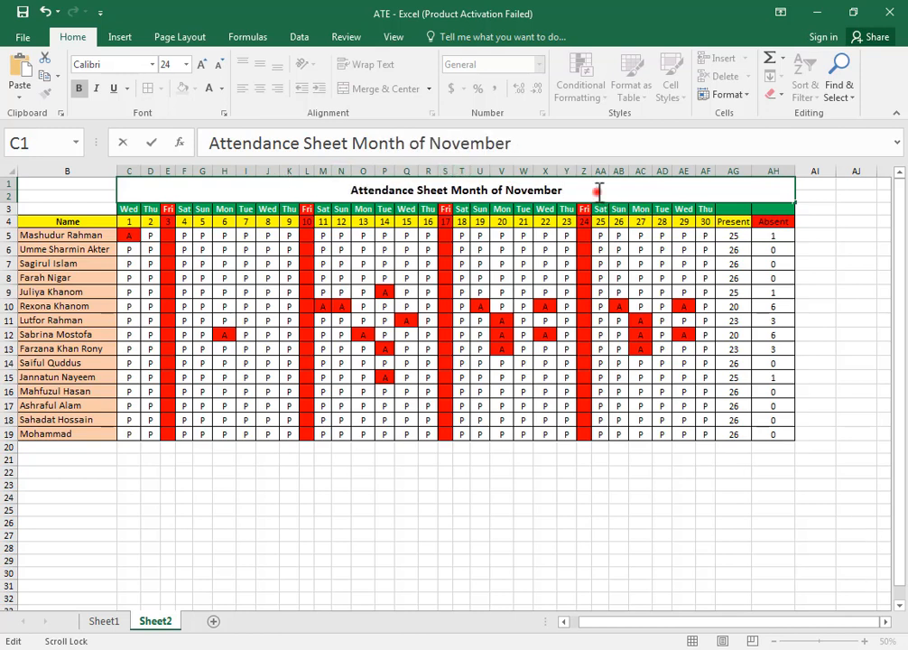
- Set the font size of the whole attendance sheet title to 28
drag(599, 189, 318, 184)
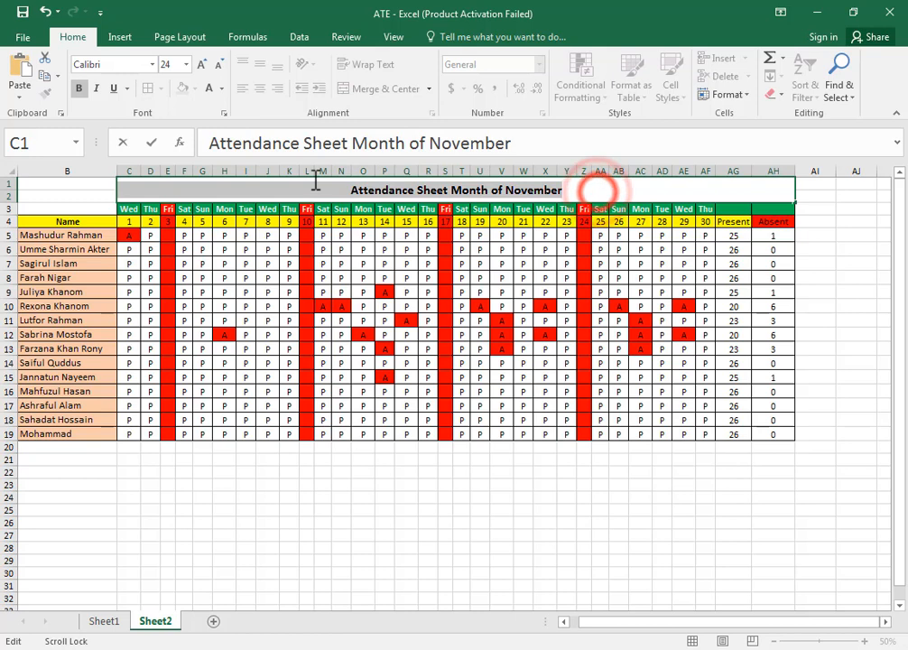
click(79, 88)
click(186, 64)
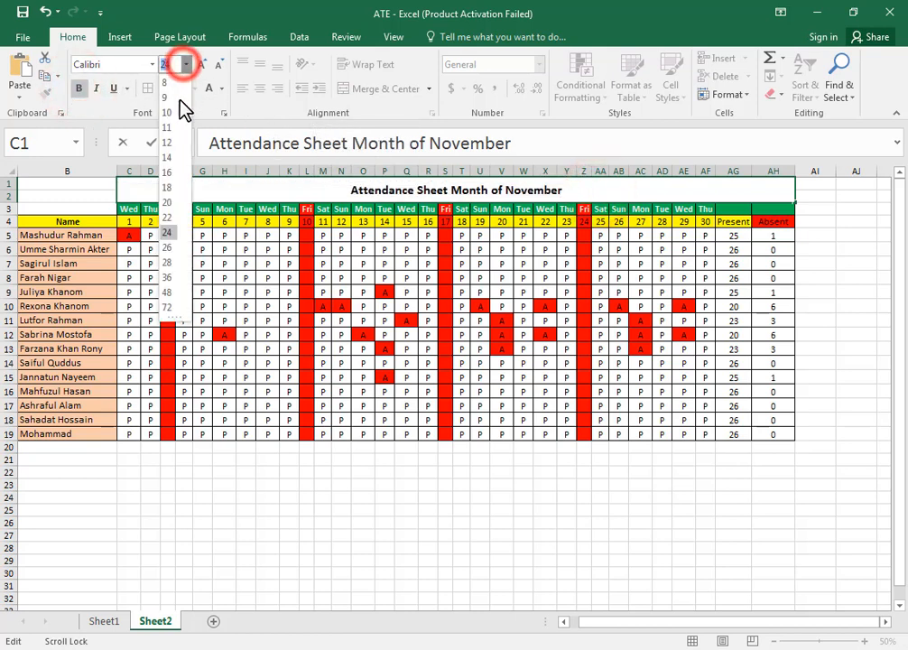
click(168, 262)
click(750, 189)
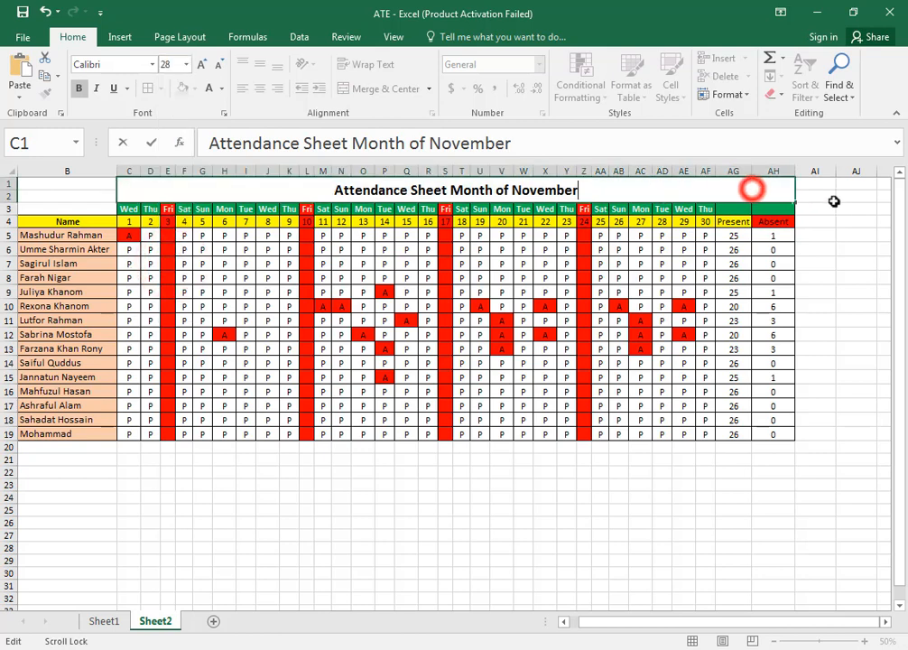
click(834, 200)
- Fill the merged title cell C1 with the standard yellow color
click(637, 189)
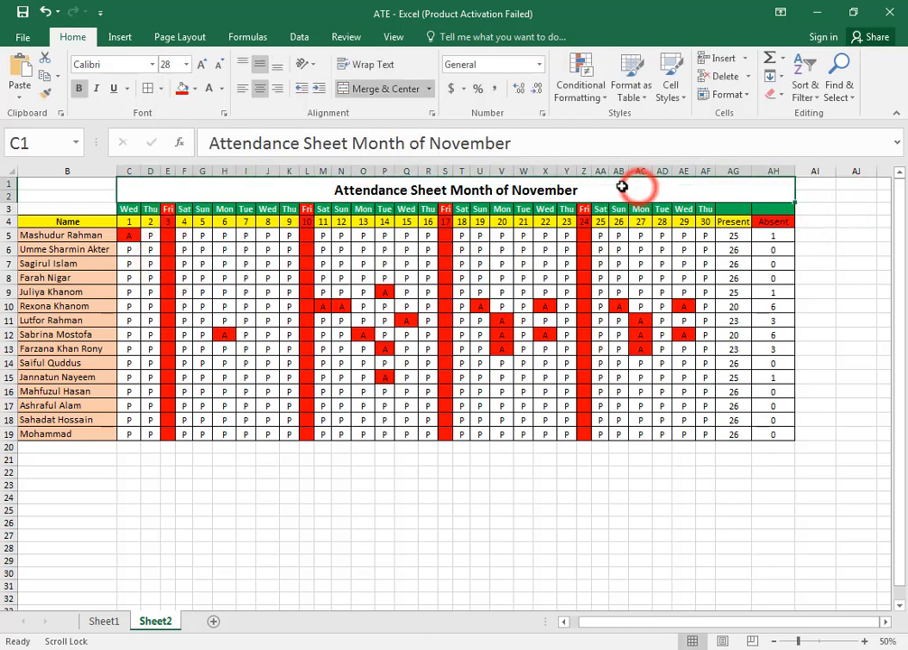
click(194, 88)
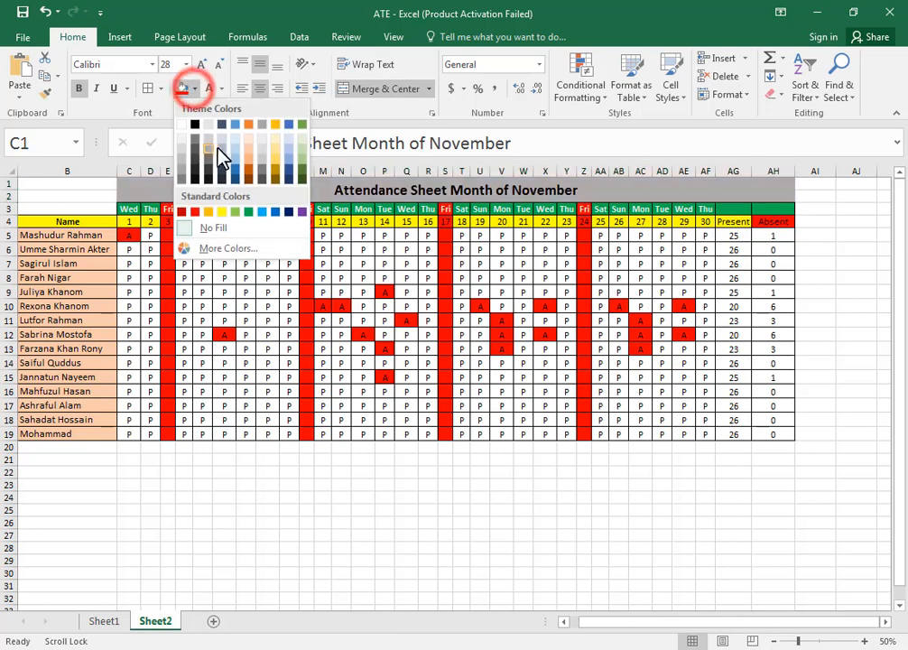
click(220, 212)
click(868, 221)
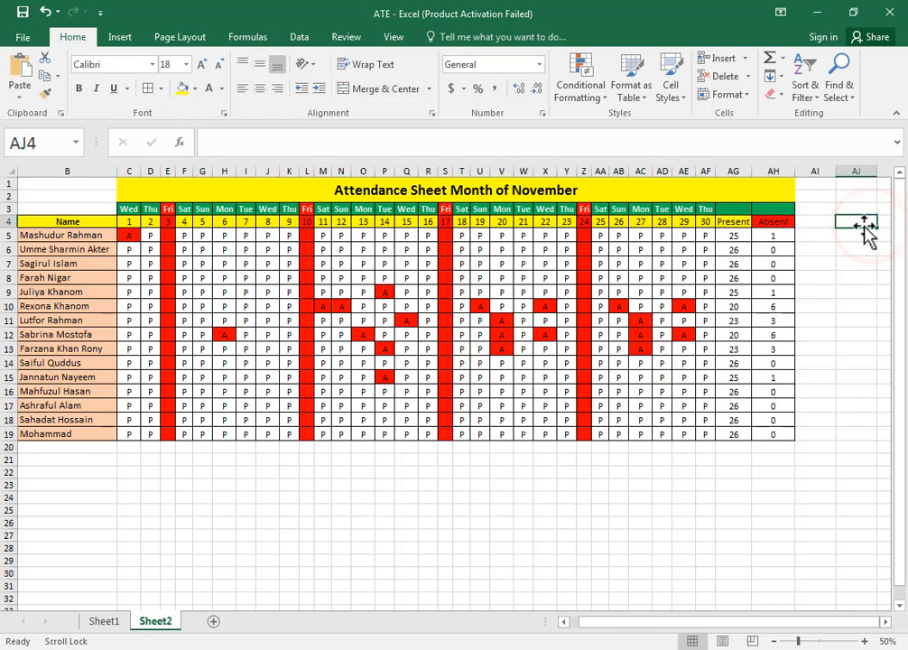